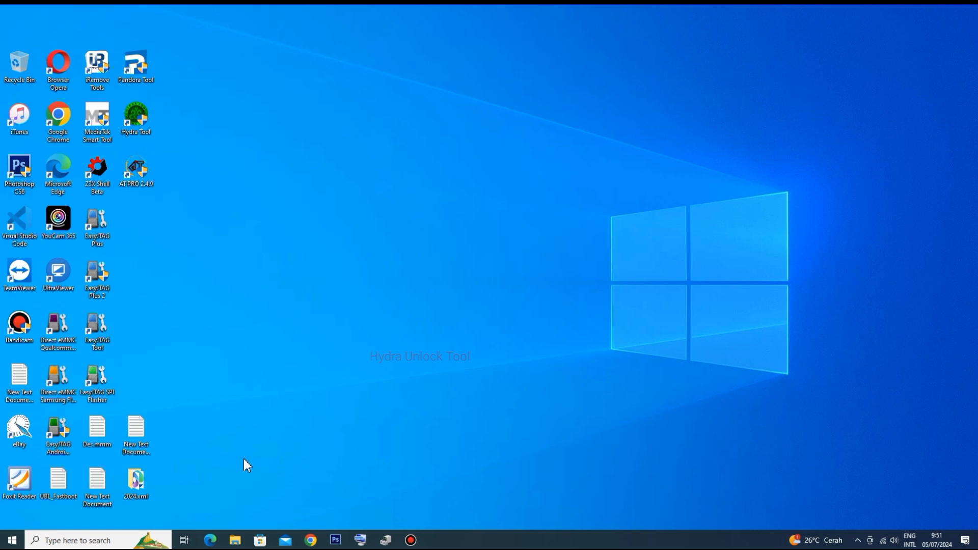
- Bring up the Driver 2024 folder in File Explorer and look over its driver folders and archives
click(235, 540)
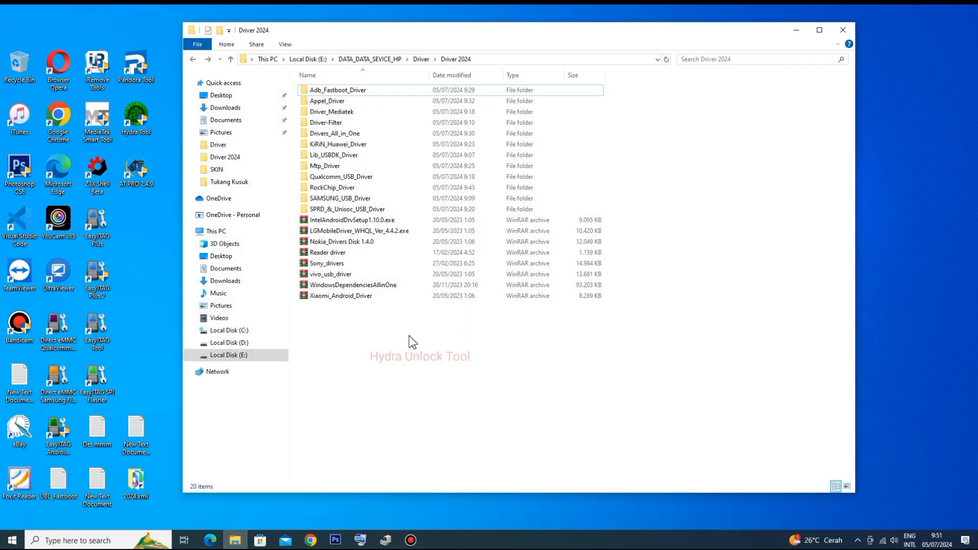
drag(360, 299, 339, 85)
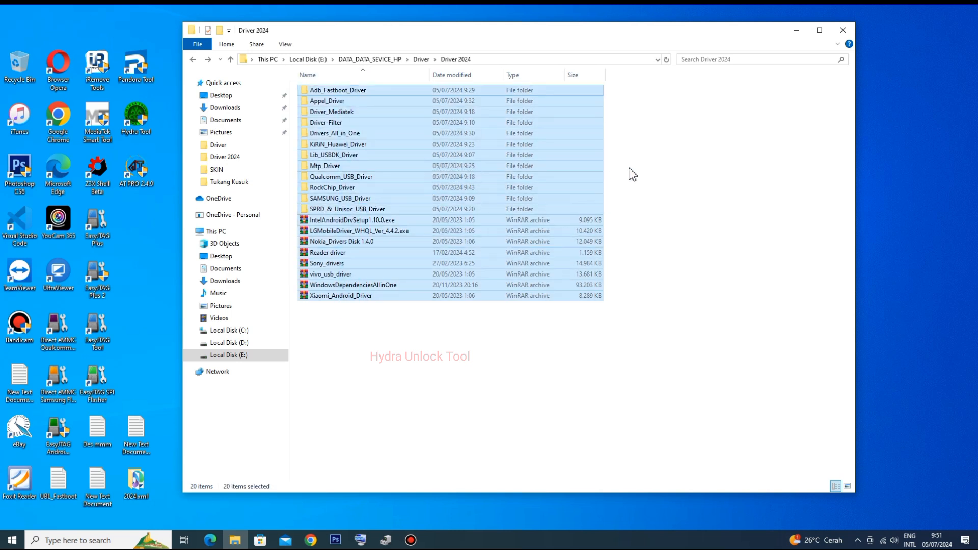
click(632, 171)
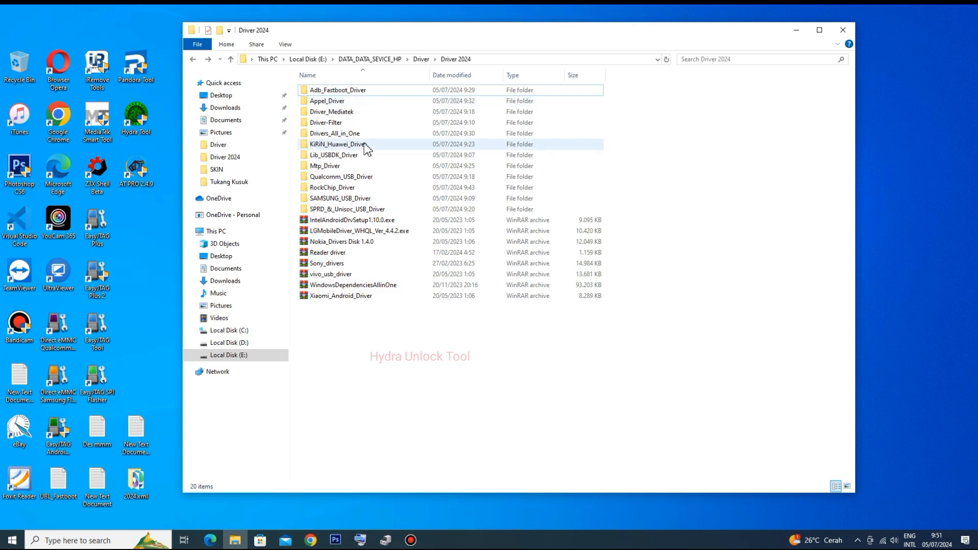
click(968, 7)
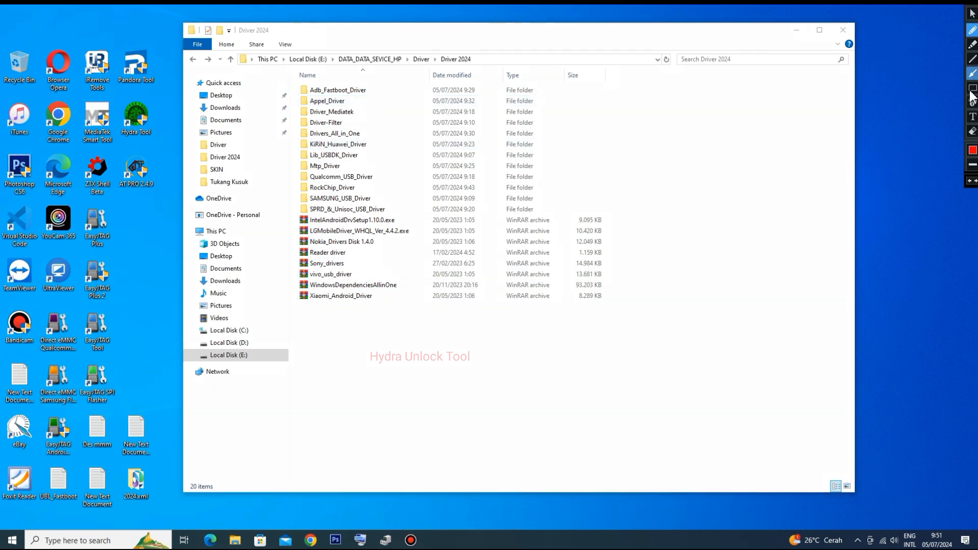
click(973, 74)
mouse_move(404, 94)
mouse_down()
mouse_move(369, 91)
mouse_move(348, 101)
mouse_move(359, 114)
mouse_move(348, 111)
mouse_move(345, 123)
mouse_up()
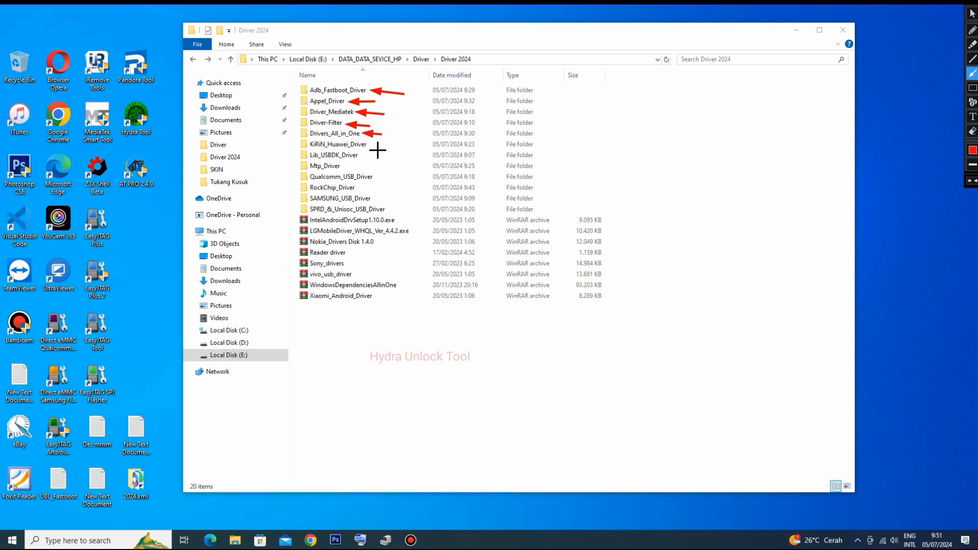
drag(394, 147, 368, 146)
drag(386, 155, 360, 155)
drag(373, 167, 341, 167)
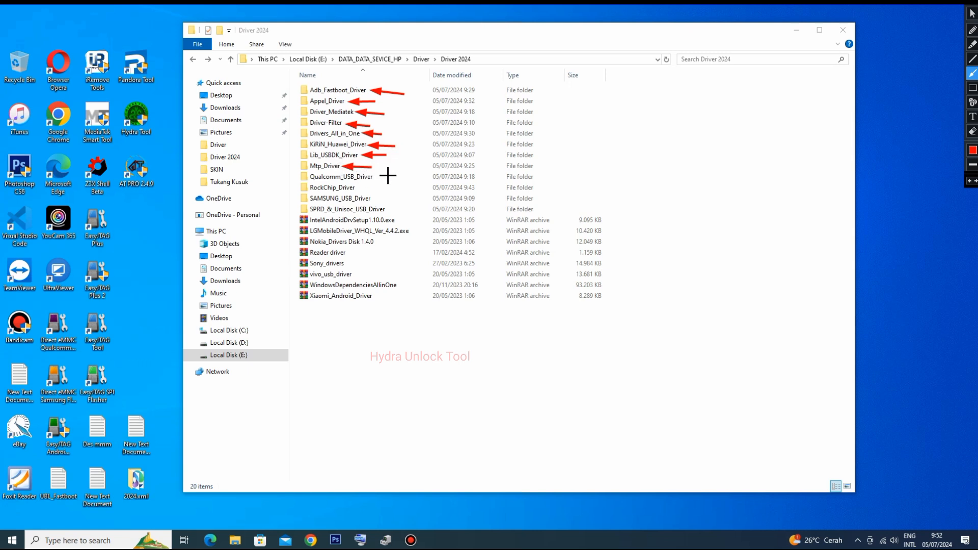
drag(398, 179, 376, 179)
drag(398, 189, 362, 188)
drag(401, 201, 375, 199)
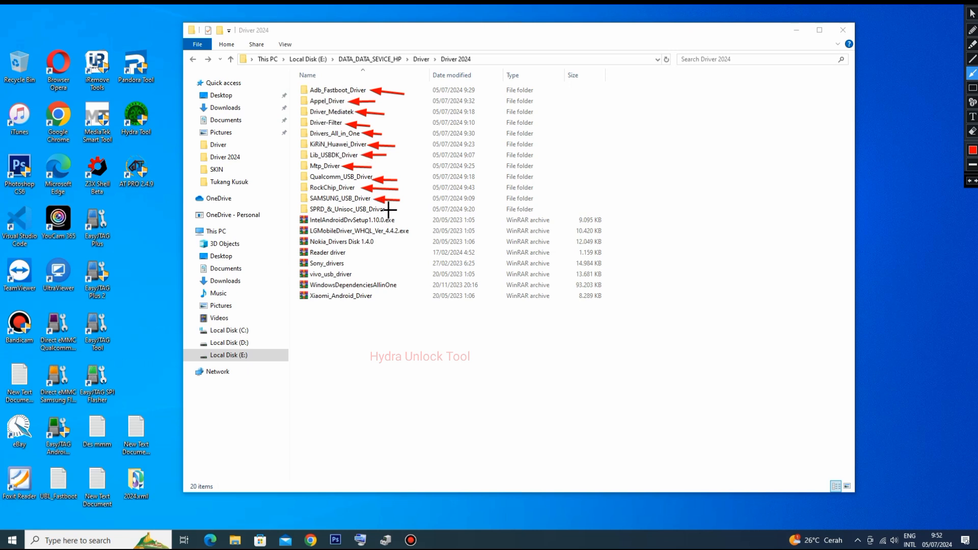
drag(408, 210, 388, 209)
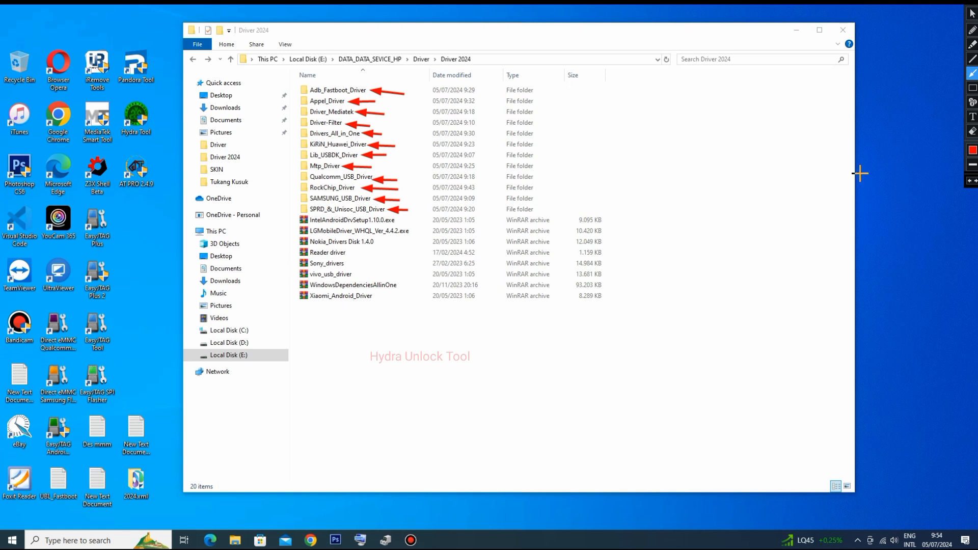
click(974, 11)
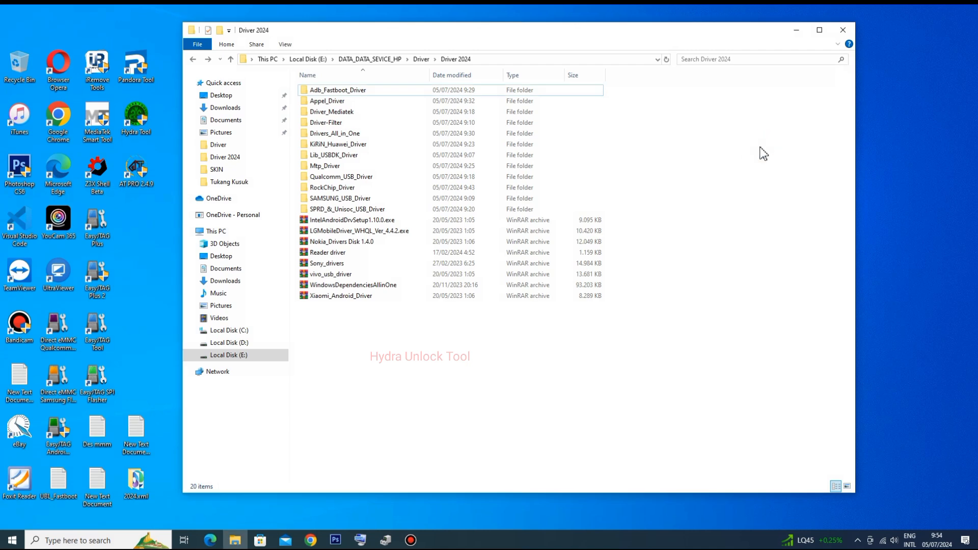
- Move the Driver 2024 window aside and open Device Manager beside it, keeping the folder window active
drag(709, 38, 610, 33)
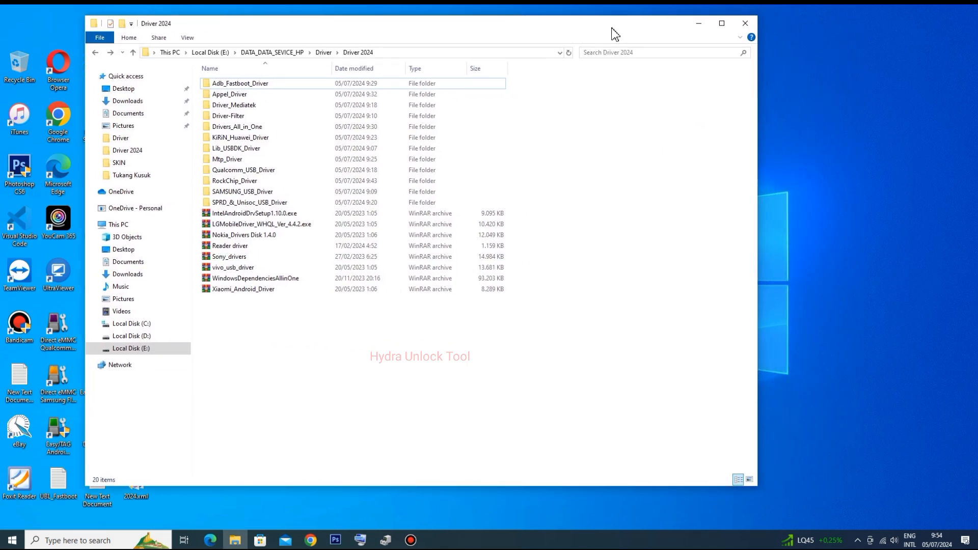
click(386, 540)
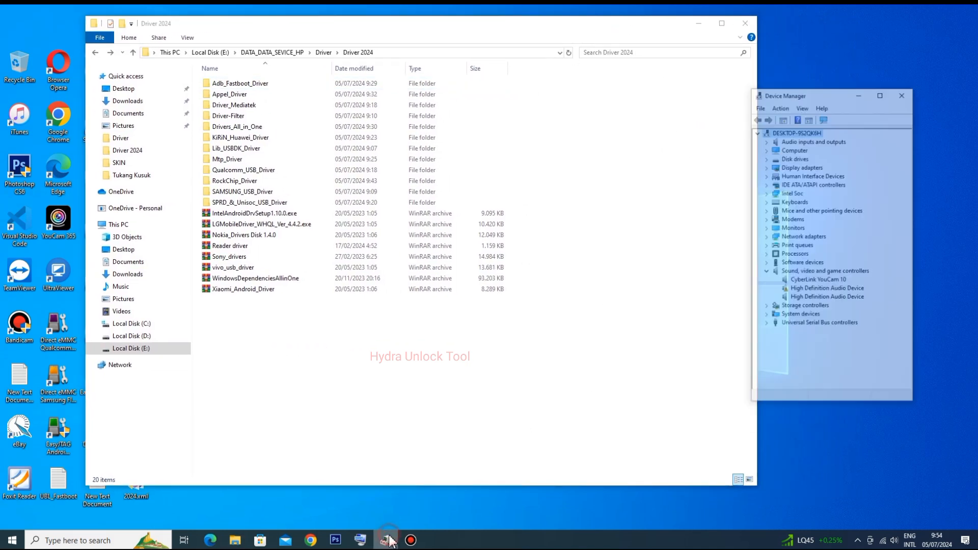
click(819, 67)
click(841, 78)
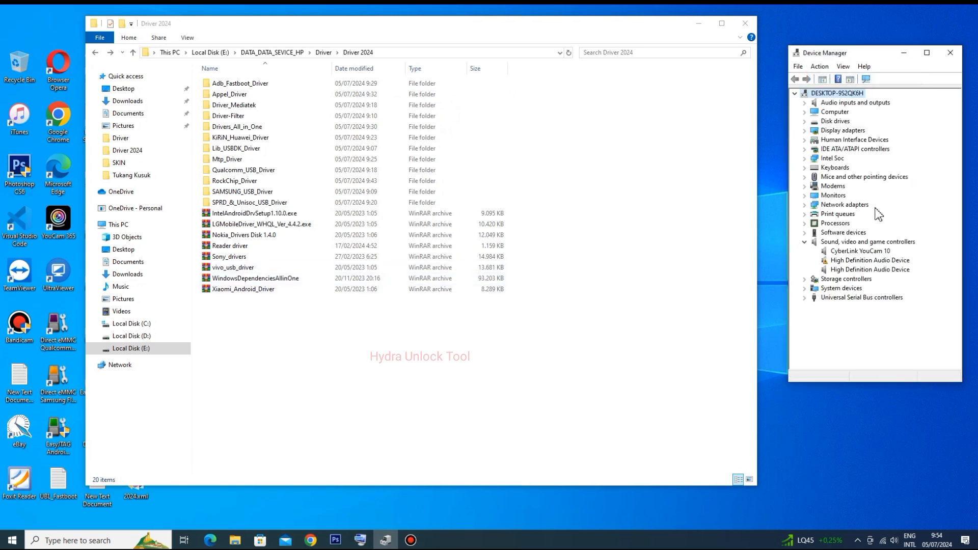
click(577, 342)
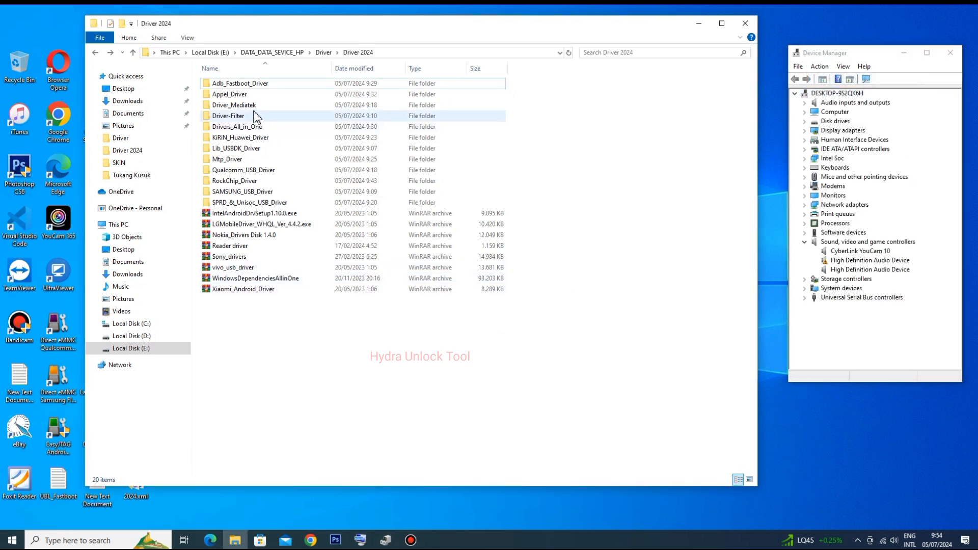
click(965, 8)
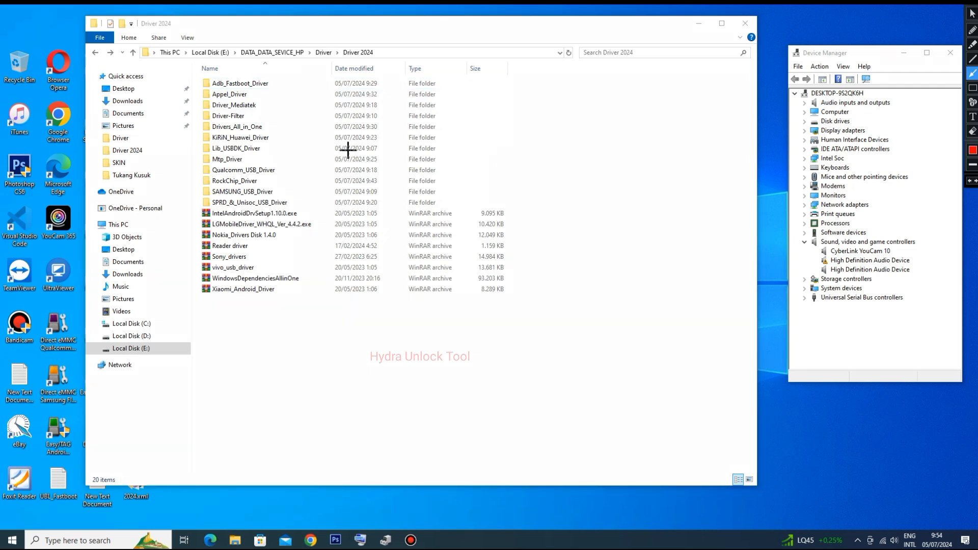
drag(283, 105, 263, 107)
click(974, 10)
click(335, 315)
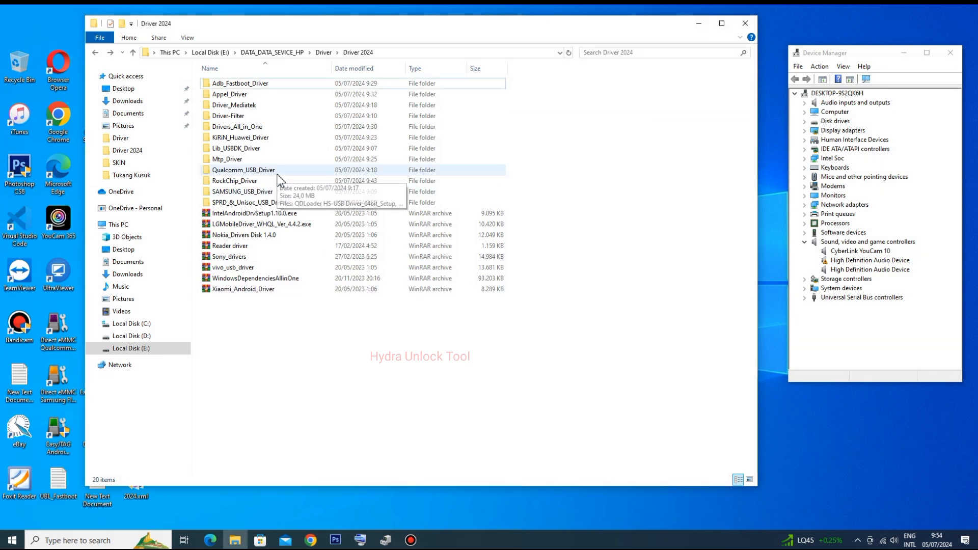
- Open the Driver_Mediatek folder and look over the MediaTek driver archives in it
click(234, 107)
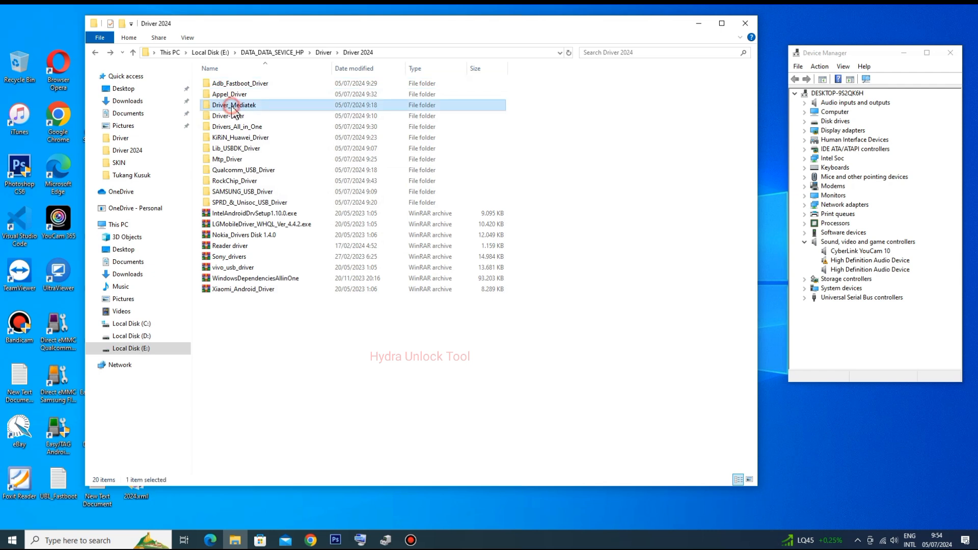
double_click(237, 105)
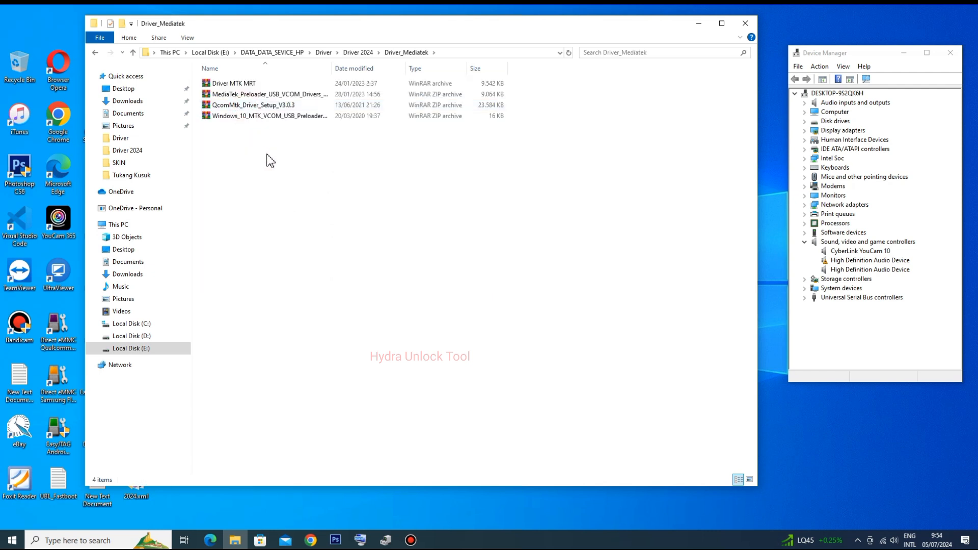
drag(259, 147, 253, 87)
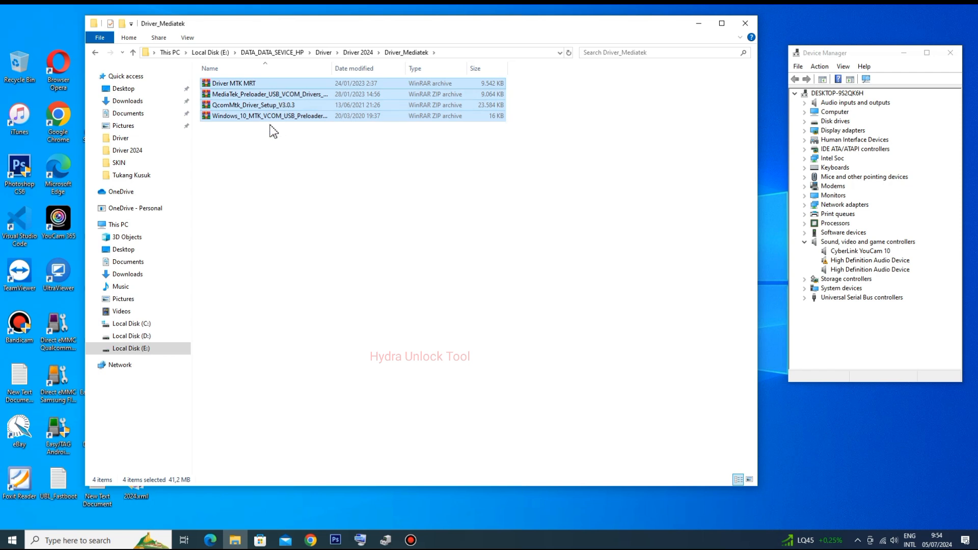
click(254, 137)
drag(262, 144, 238, 83)
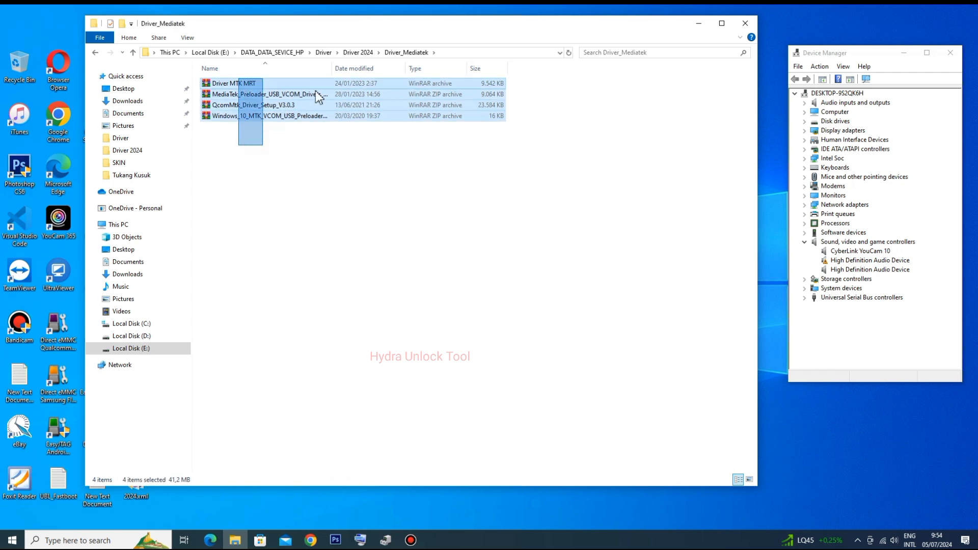
click(262, 168)
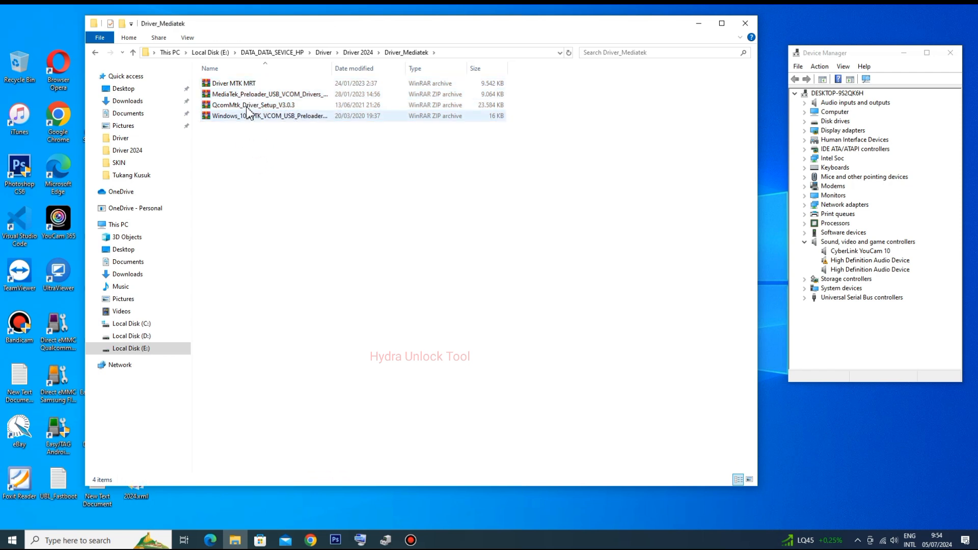
click(289, 106)
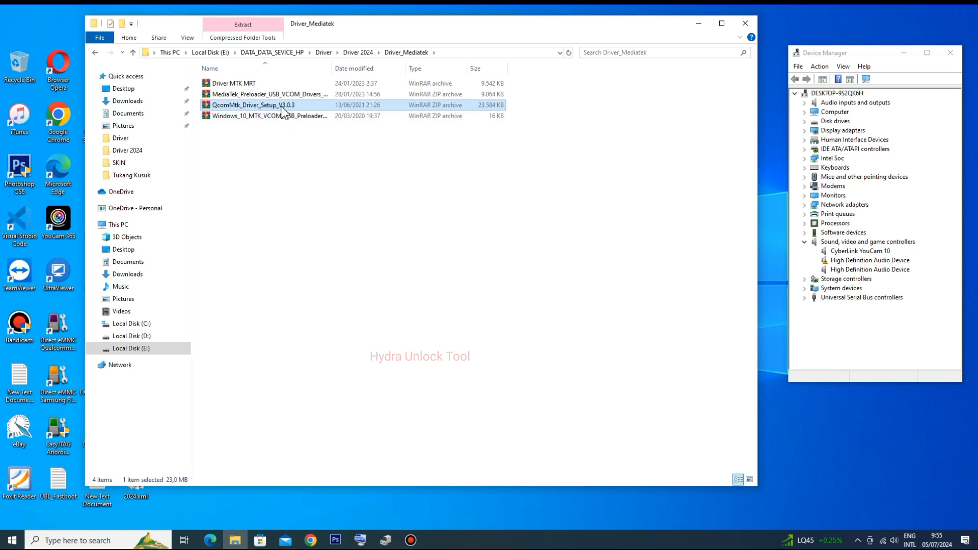
click(285, 158)
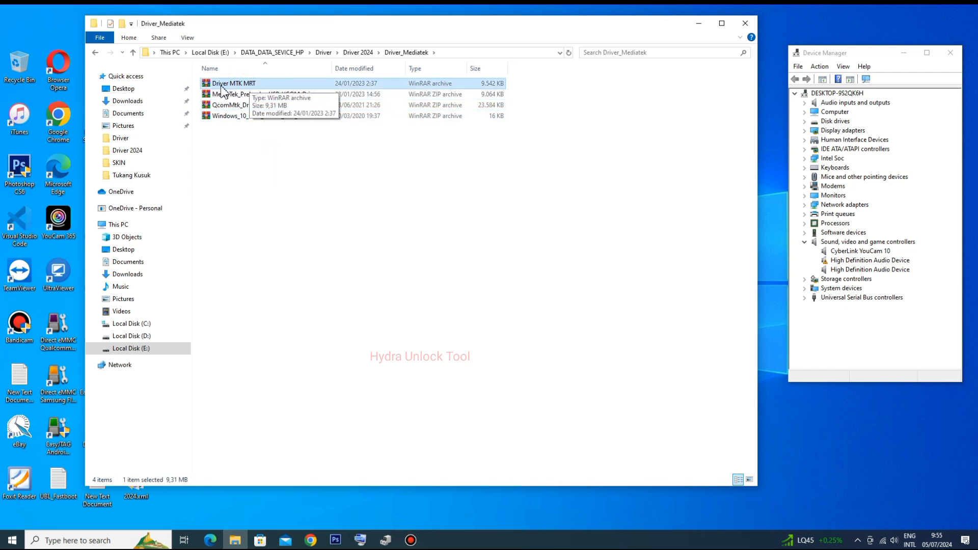
- Extract the Driver MTK MRT archive into its own folder and open the nested Driver MTK MRT folder inside it
right_click(221, 85)
click(284, 163)
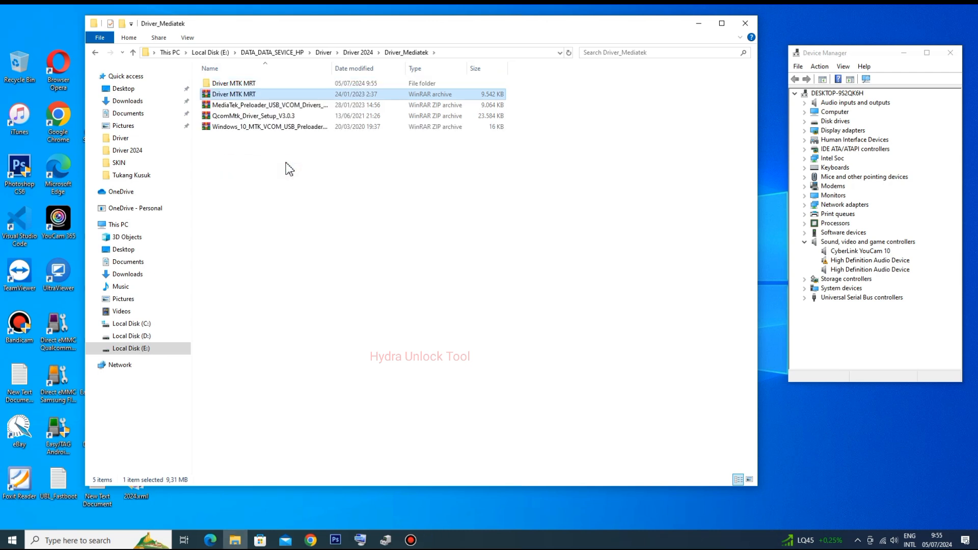
click(288, 169)
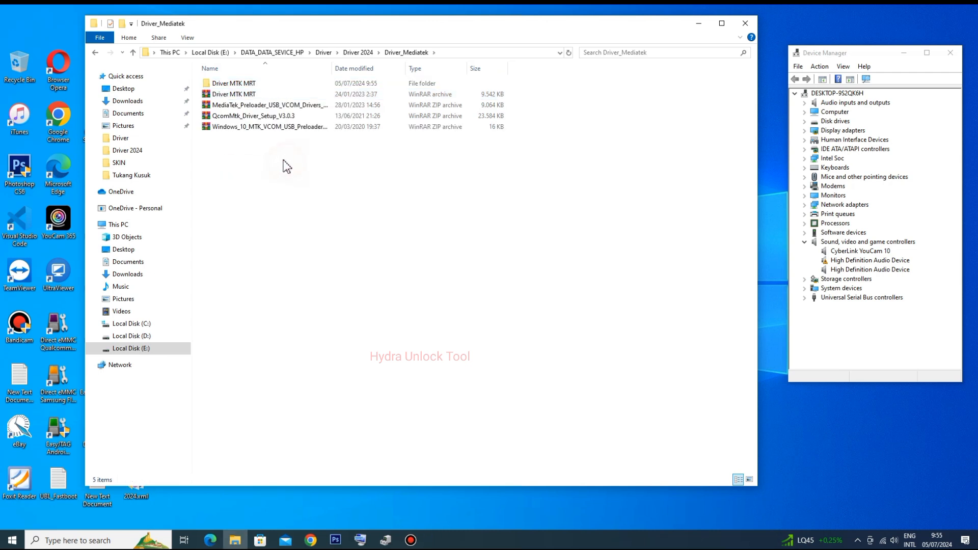
double_click(266, 90)
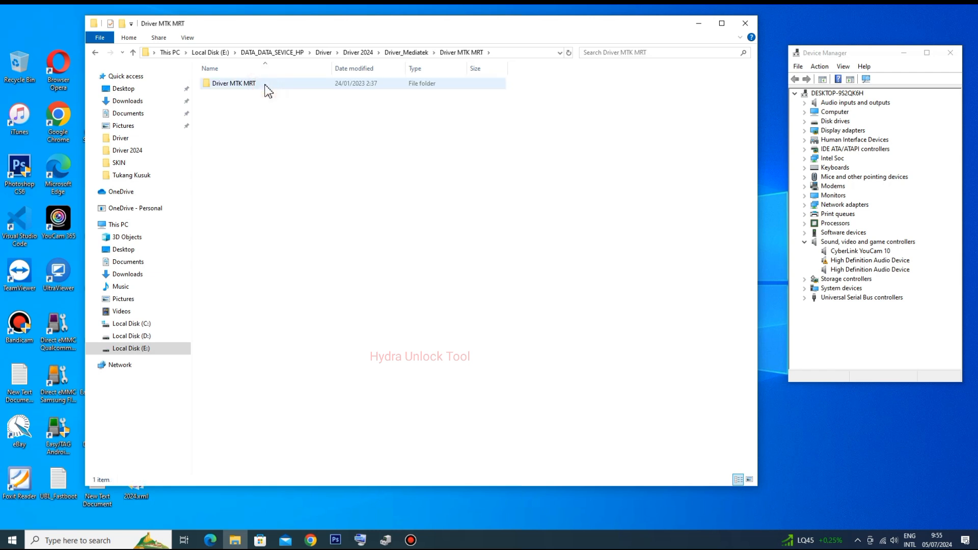
double_click(266, 89)
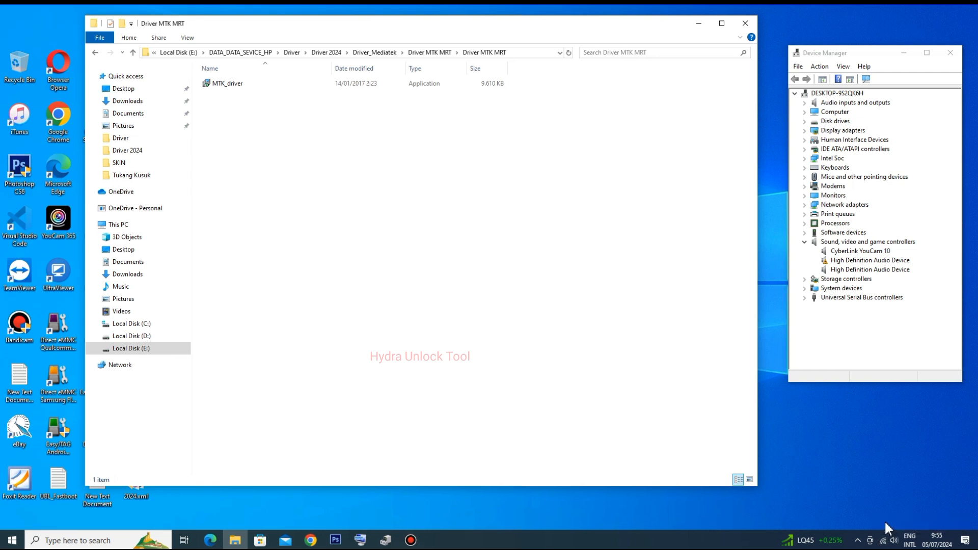
click(444, 277)
click(284, 167)
- Run the MTK_driver installer with the default destination folder and start the device driver installation
click(225, 87)
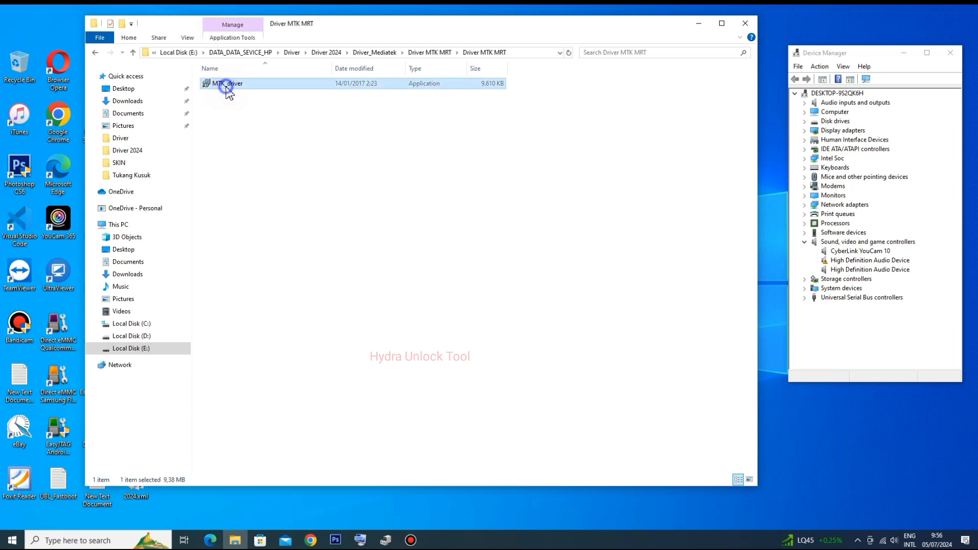
right_click(224, 87)
click(258, 106)
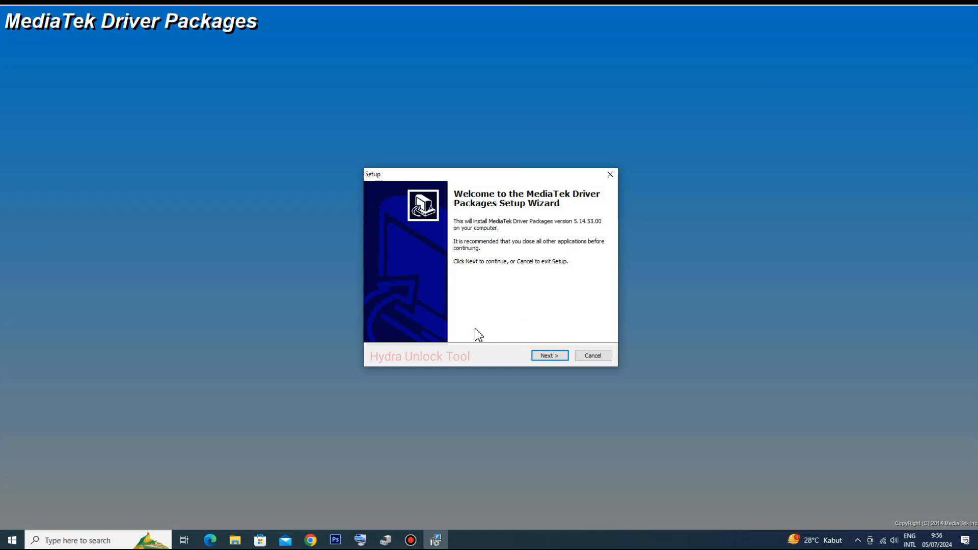
click(556, 359)
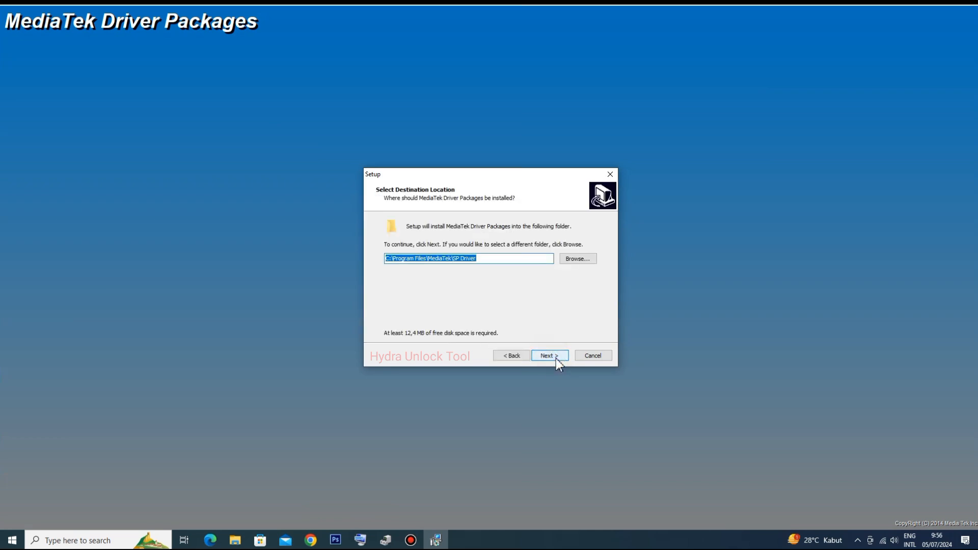
click(555, 359)
click(555, 359)
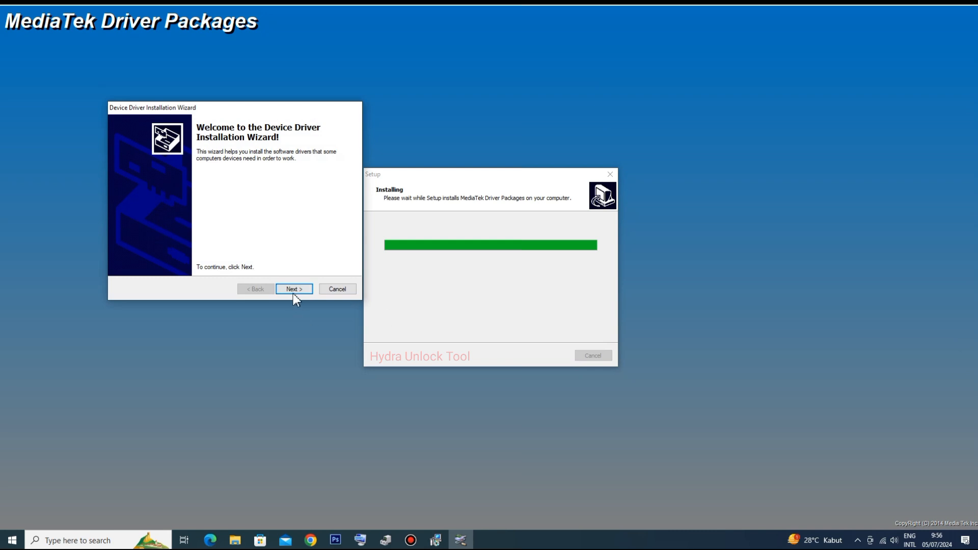
click(294, 289)
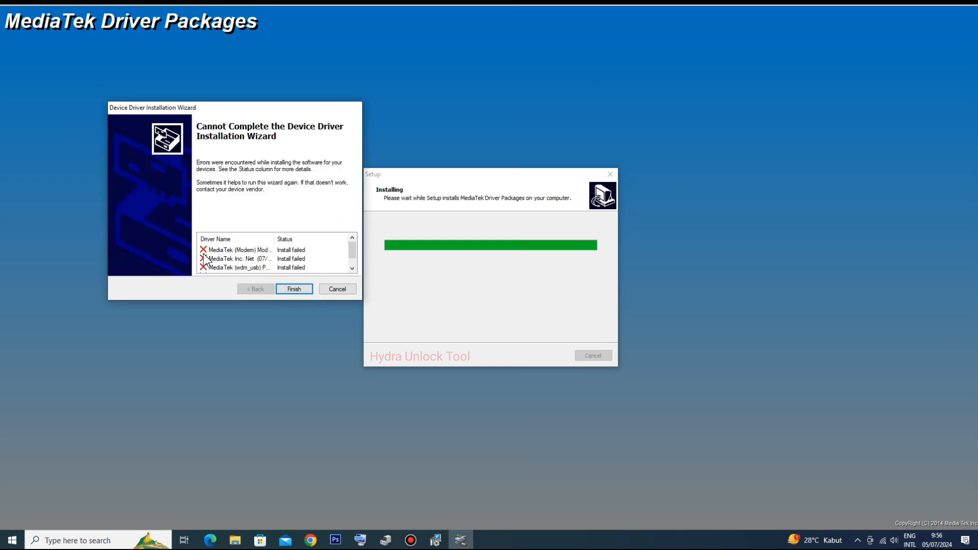
click(962, 5)
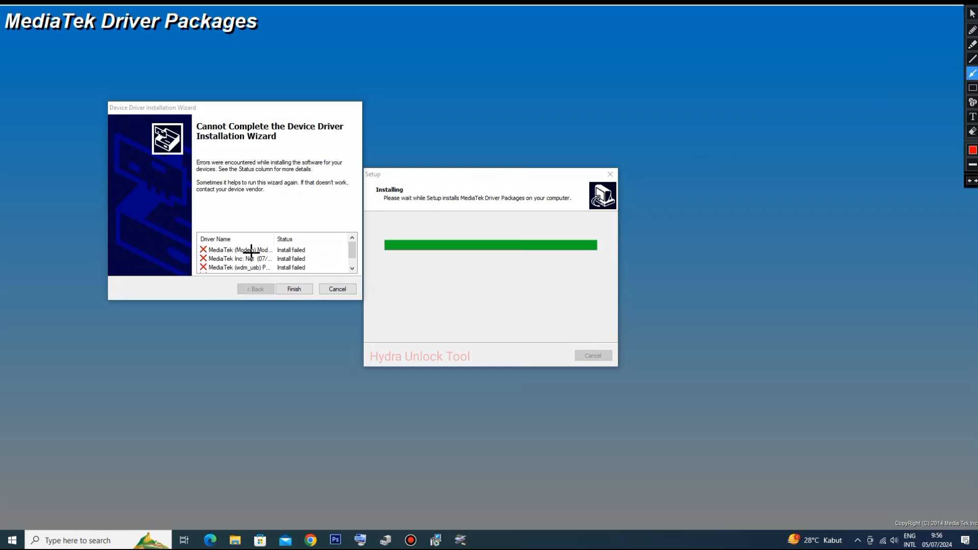
drag(149, 253, 203, 254)
drag(163, 266, 200, 268)
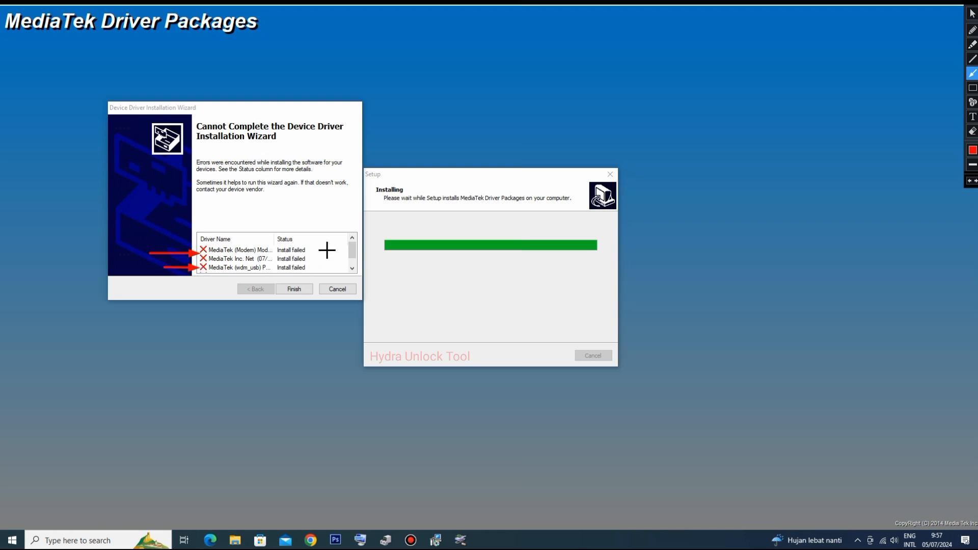
mouse_move(326, 251)
mouse_down()
mouse_move(305, 249)
mouse_move(308, 267)
mouse_up()
click(974, 10)
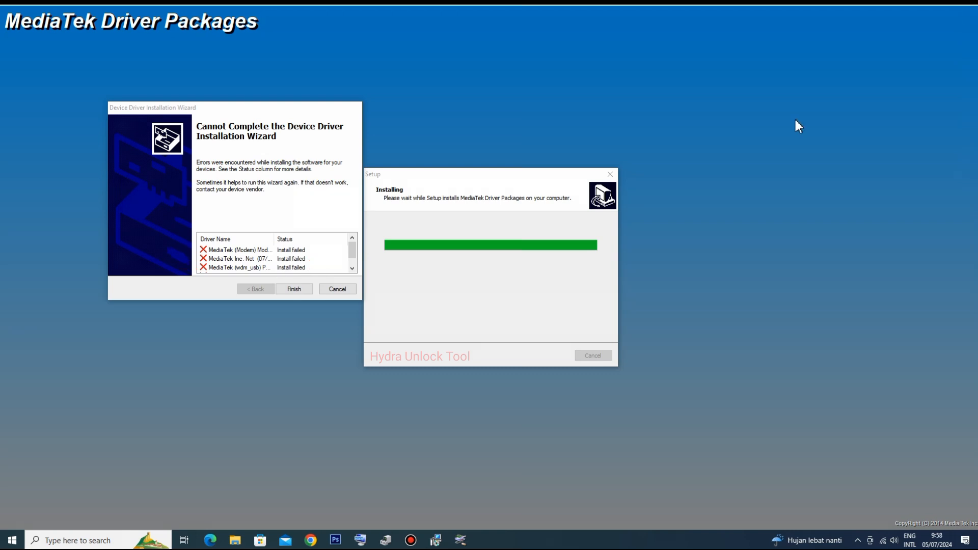
- Finish the Device Driver Installation Wizard
click(293, 293)
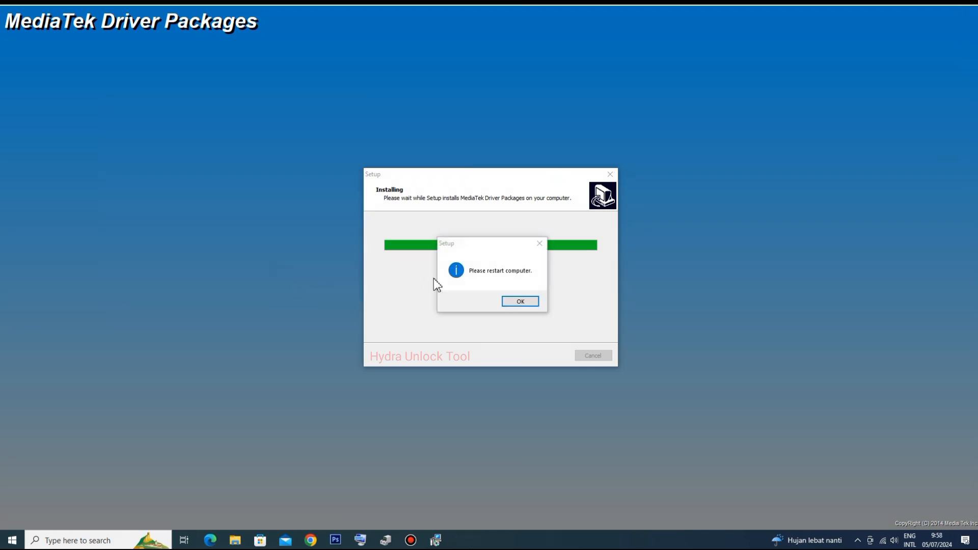
- Dismiss the restart notice, close the adb_usb text file, let the command script continue and finish the MediaTek Driver Packages setup
click(541, 244)
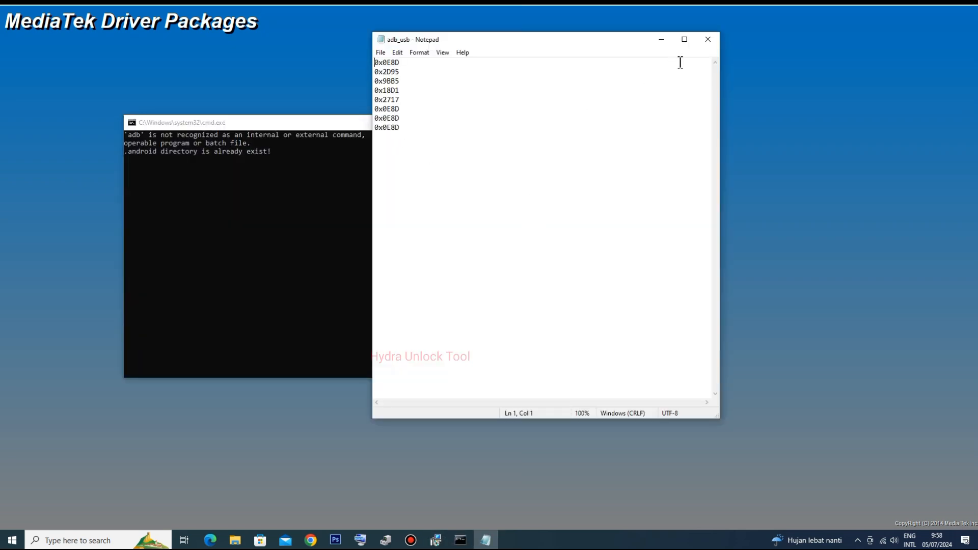
click(708, 39)
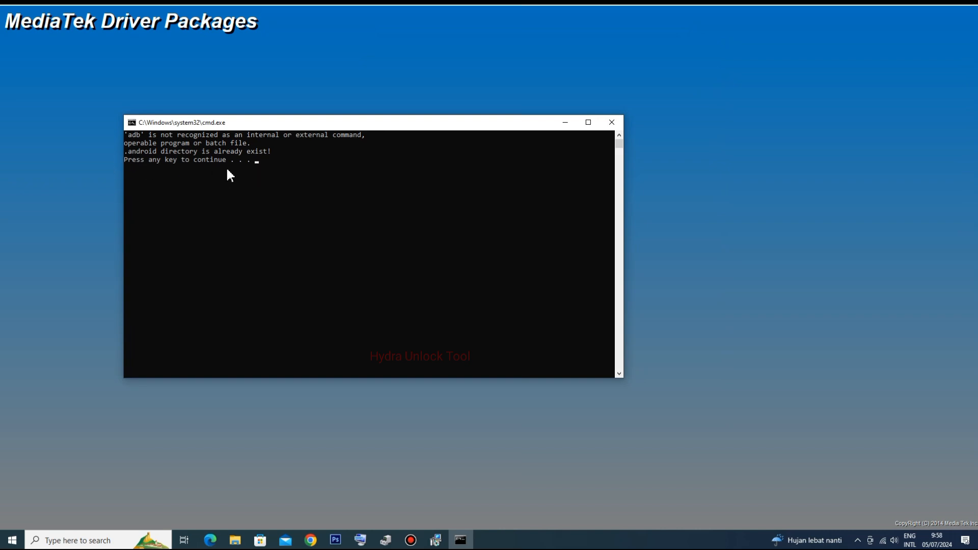
key(Return)
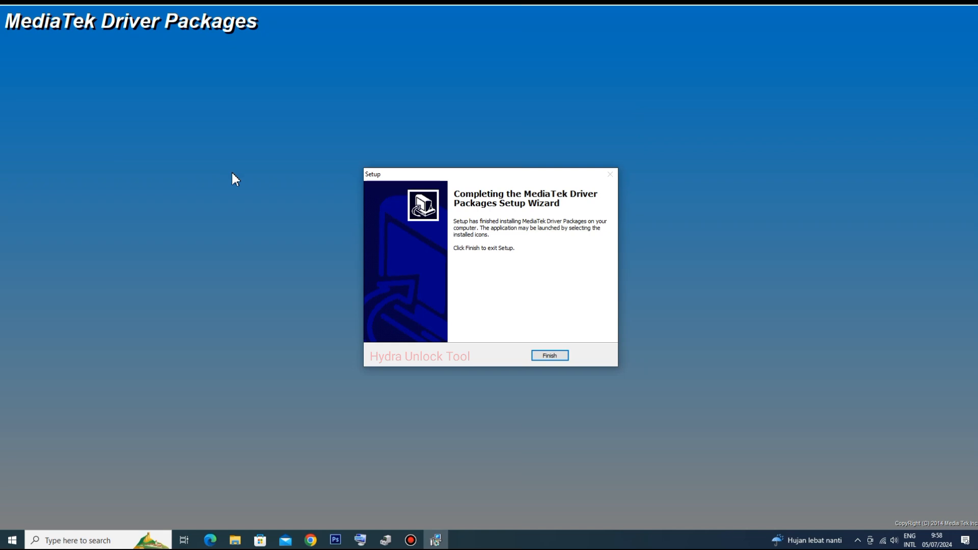
click(550, 355)
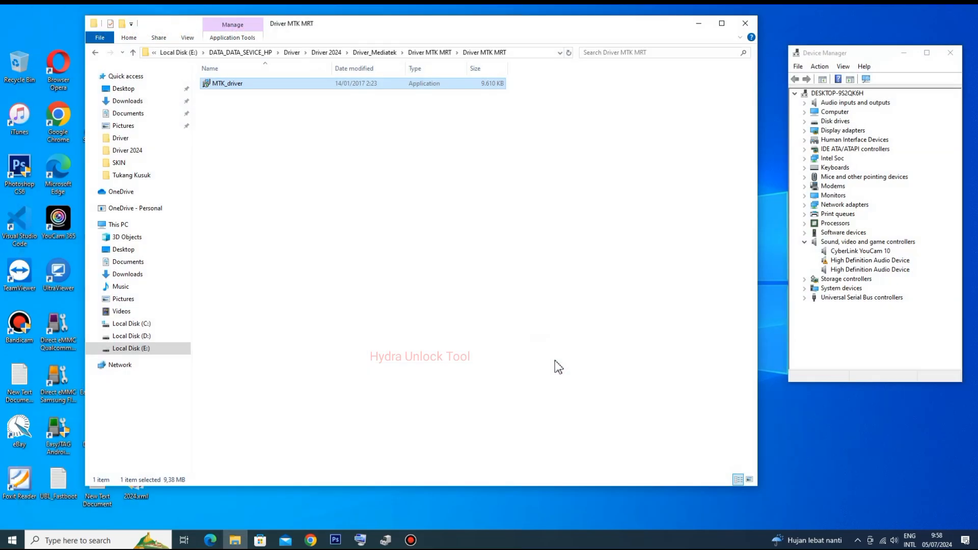
- Go back from the nested Driver MTK MRT folder to the Driver_Mediatek folder
click(94, 53)
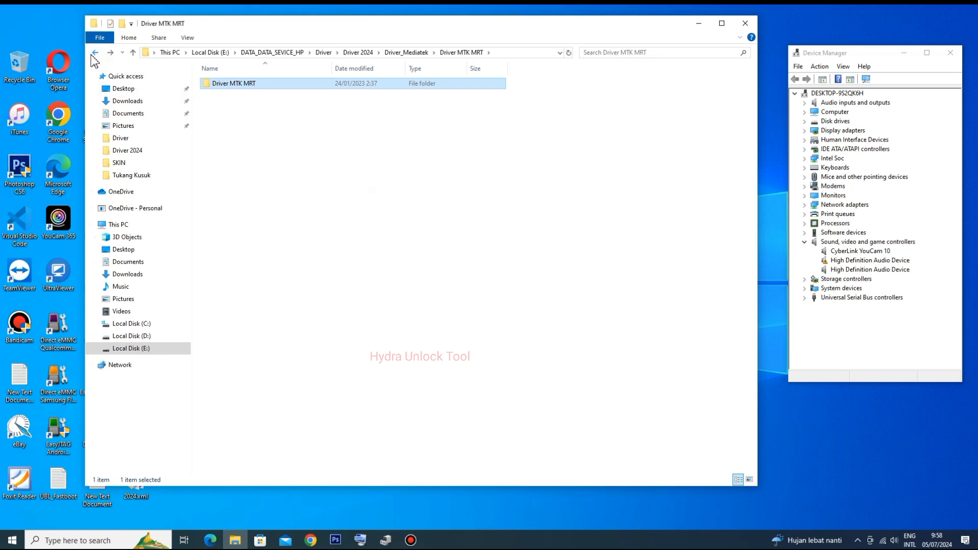
click(277, 131)
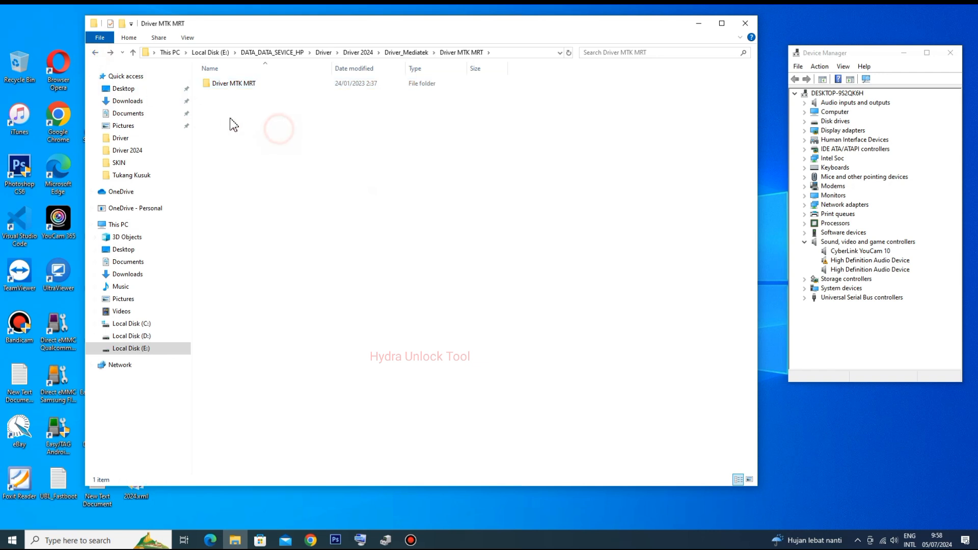
click(96, 53)
click(240, 172)
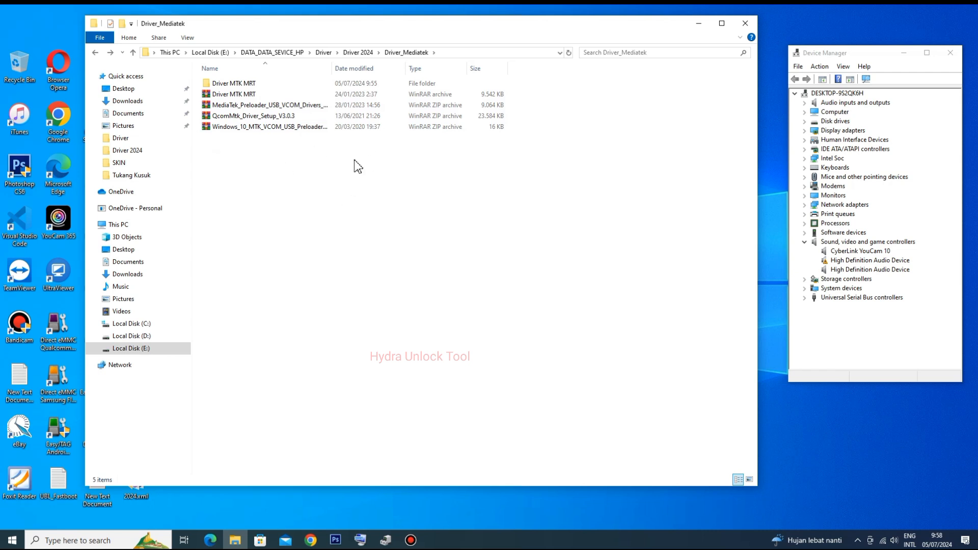
- Close the Driver_Mediatek folder window, Device Manager and the remaining minimized program window to clear the desktop
click(745, 25)
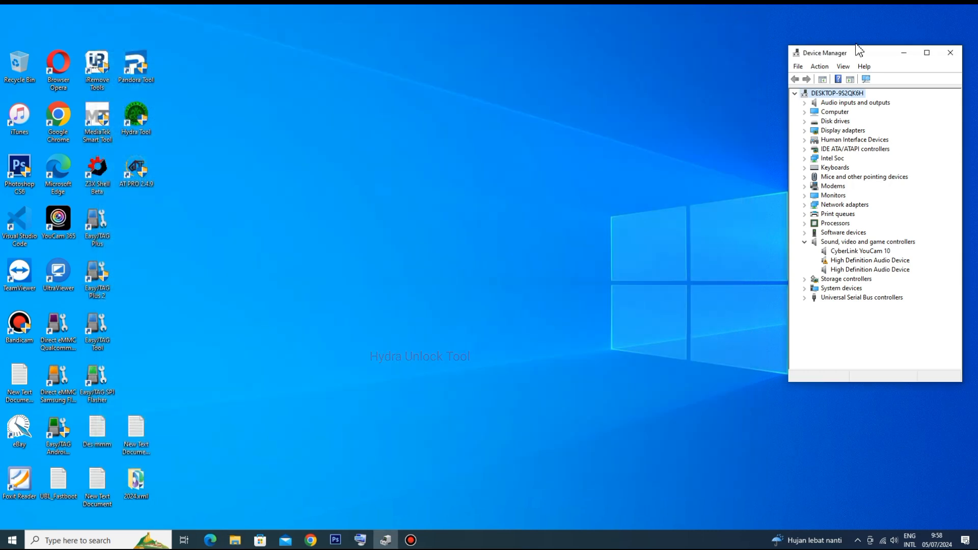
click(949, 53)
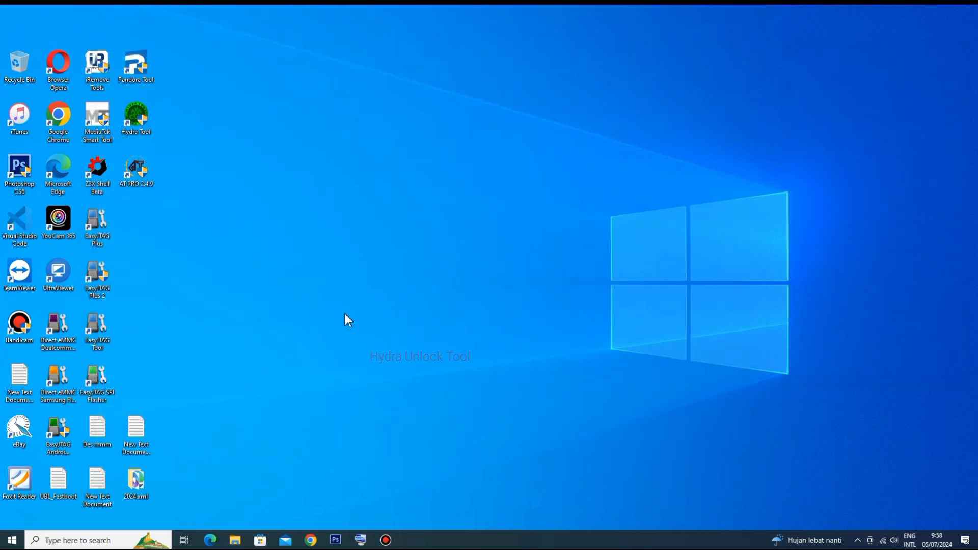
click(360, 540)
click(709, 265)
- Open the Update & Security section of Windows Settings
click(10, 537)
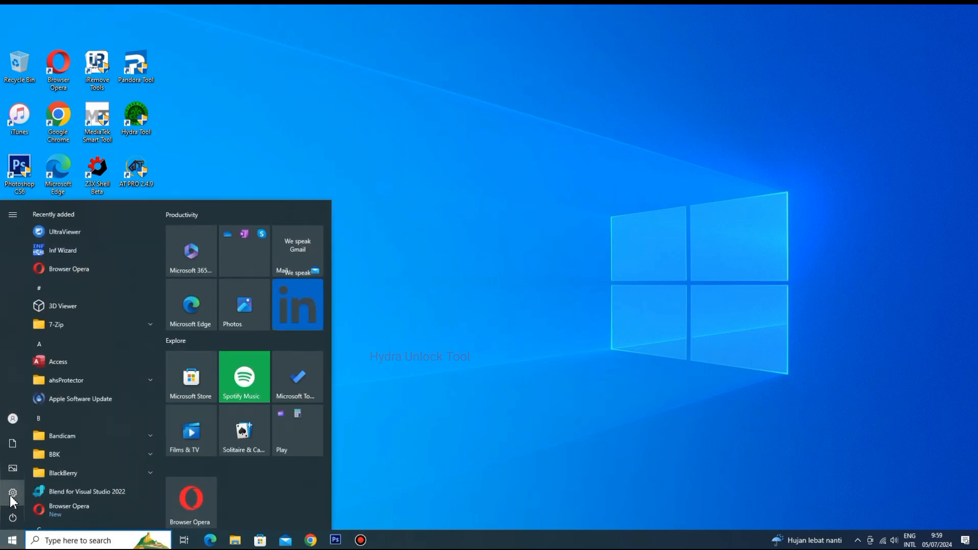
mouse_move(14, 500)
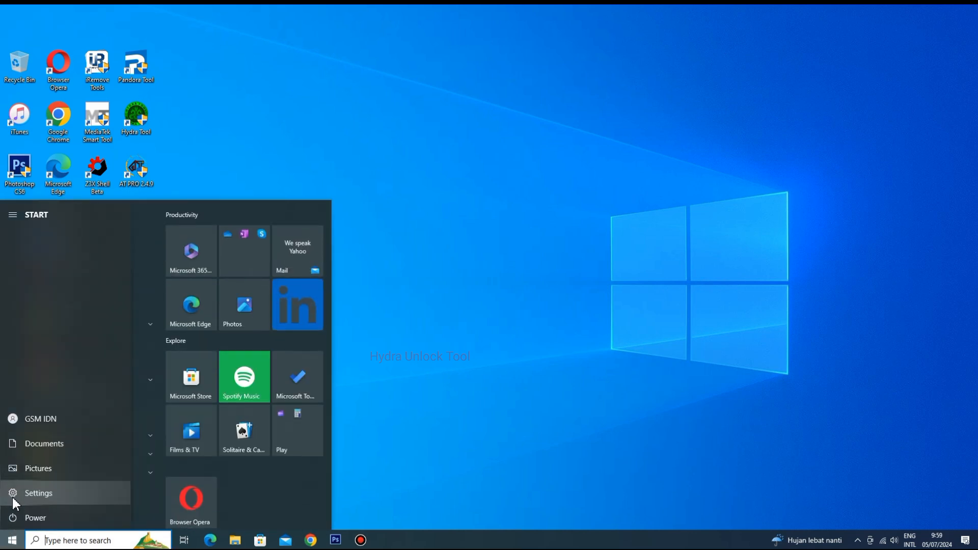
click(43, 495)
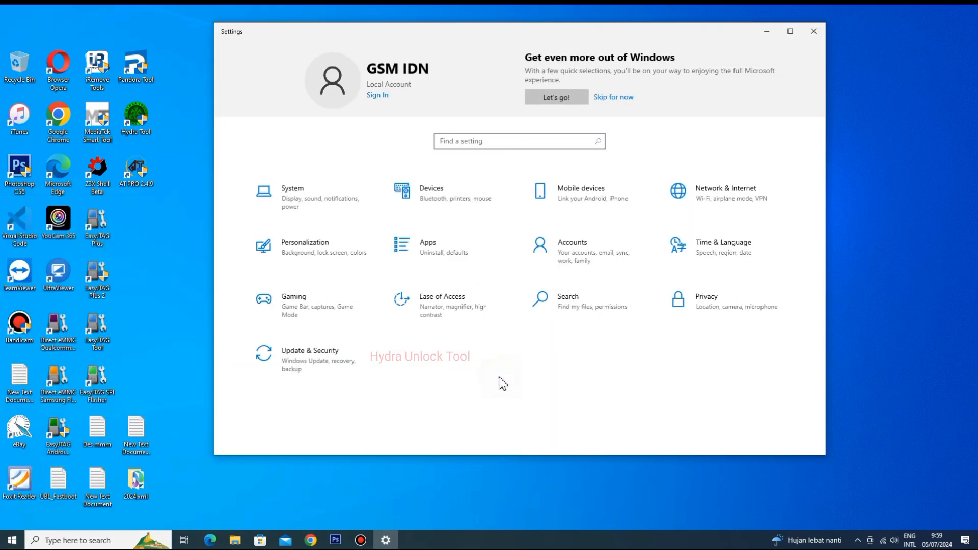
click(327, 363)
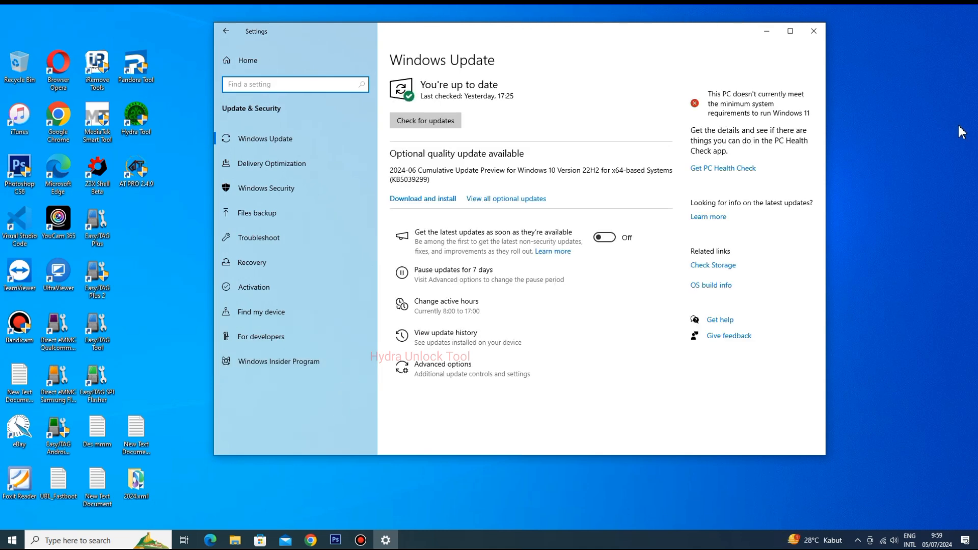
- Open the Recovery settings and restart the PC into Advanced startup
key(ctrl+alt+d)
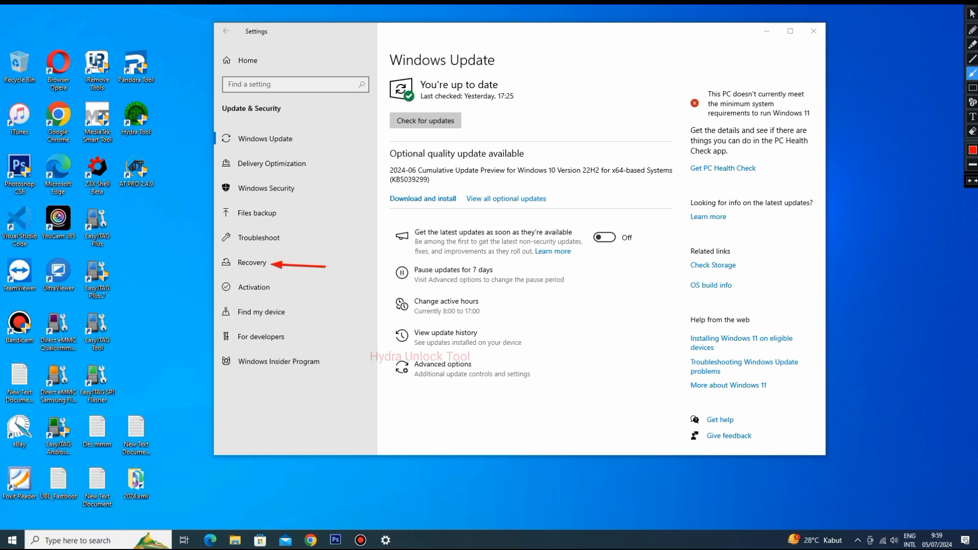
click(268, 264)
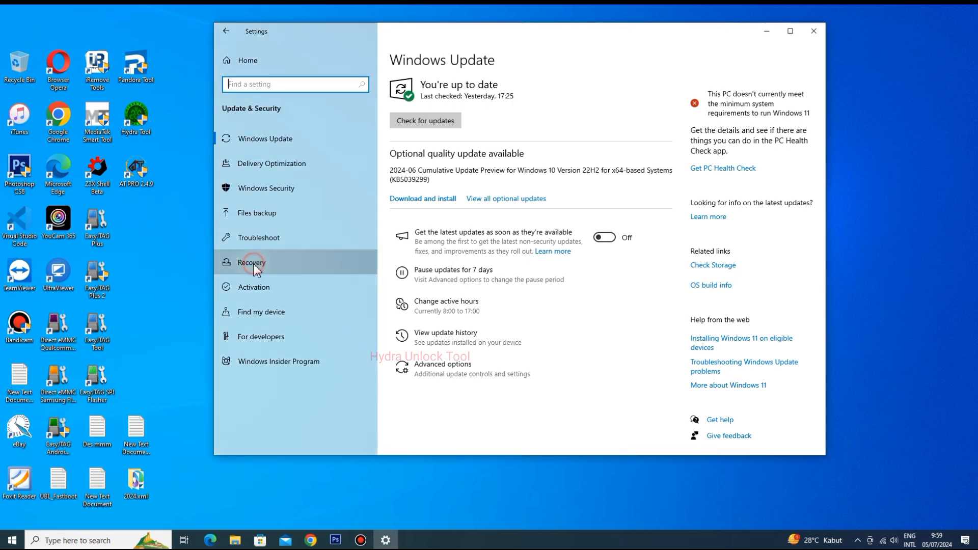
click(963, 5)
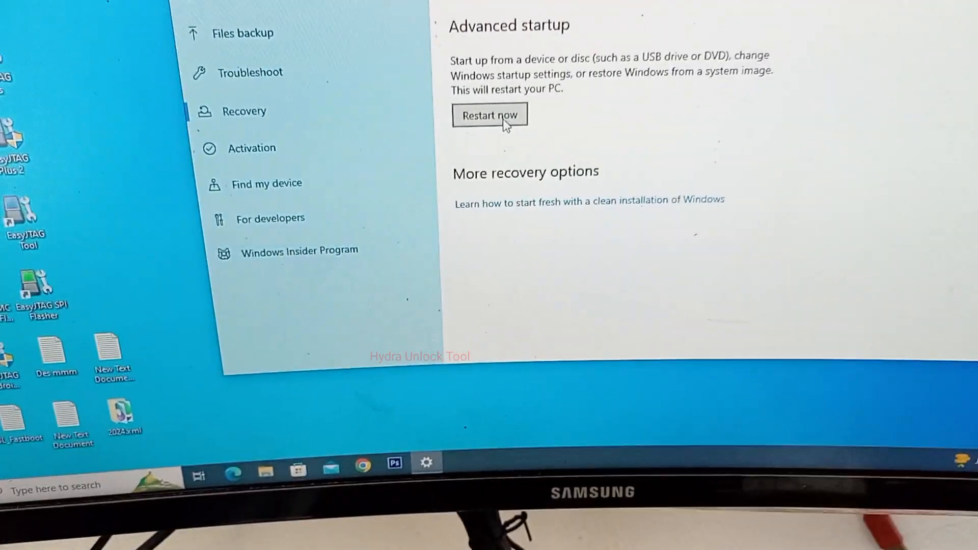
click(493, 130)
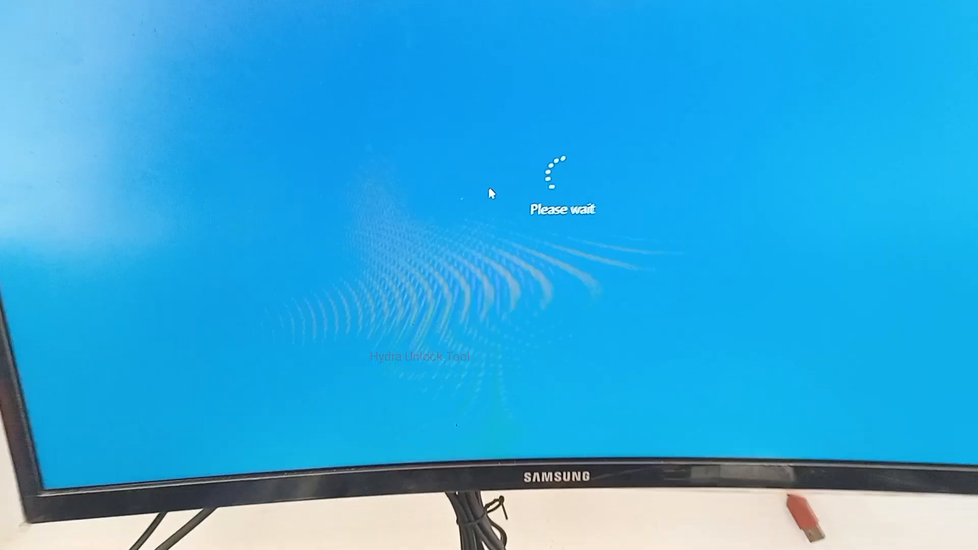
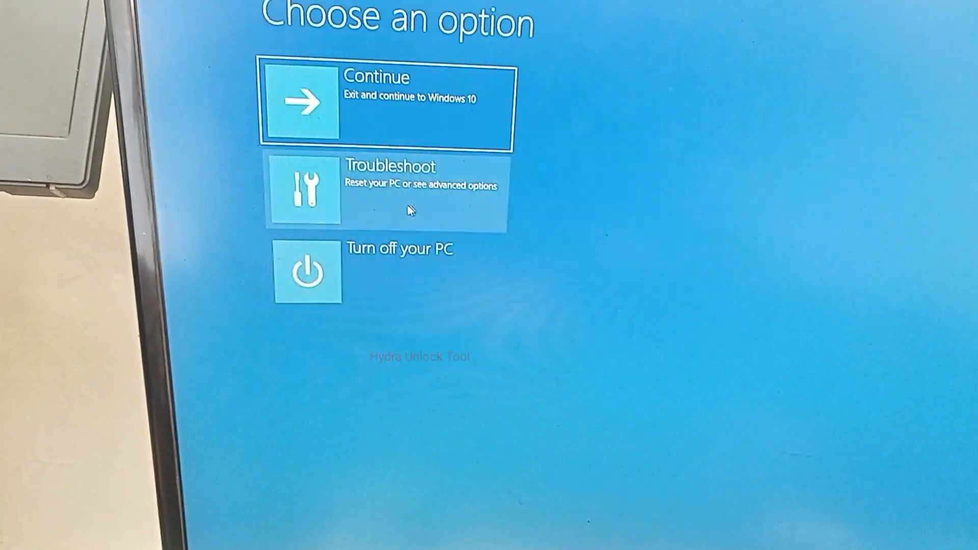
- Open Startup Settings from the advanced troubleshooting options and restart the PC to change the Windows startup behavior
click(415, 193)
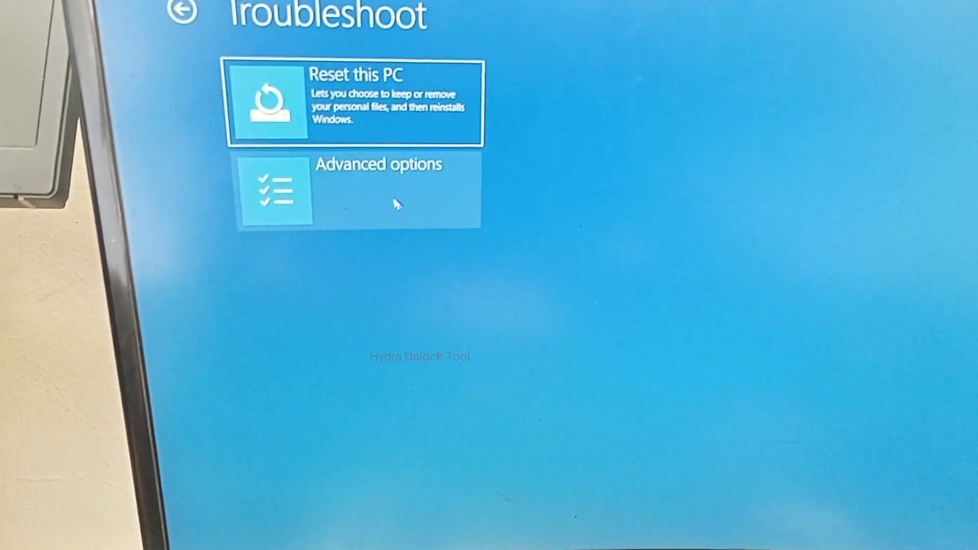
click(374, 179)
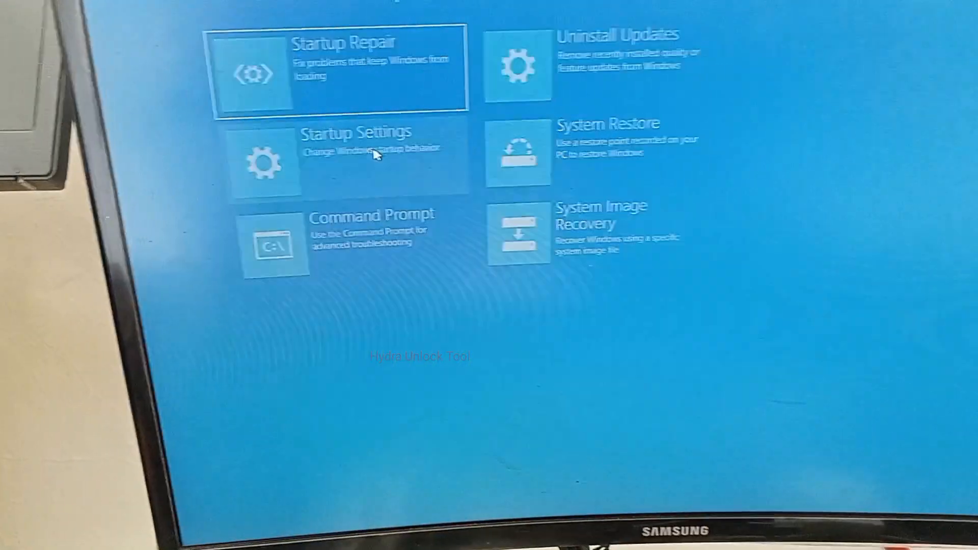
click(380, 178)
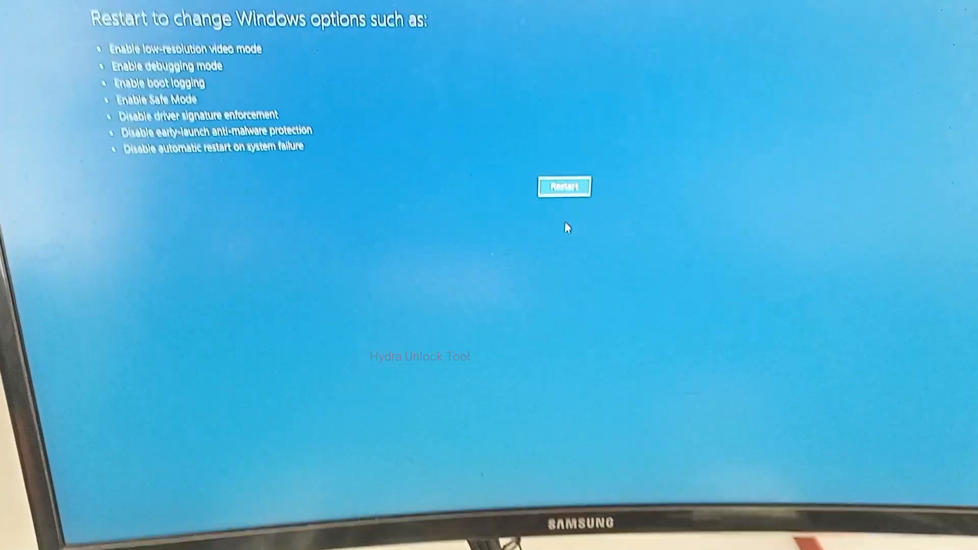
click(581, 190)
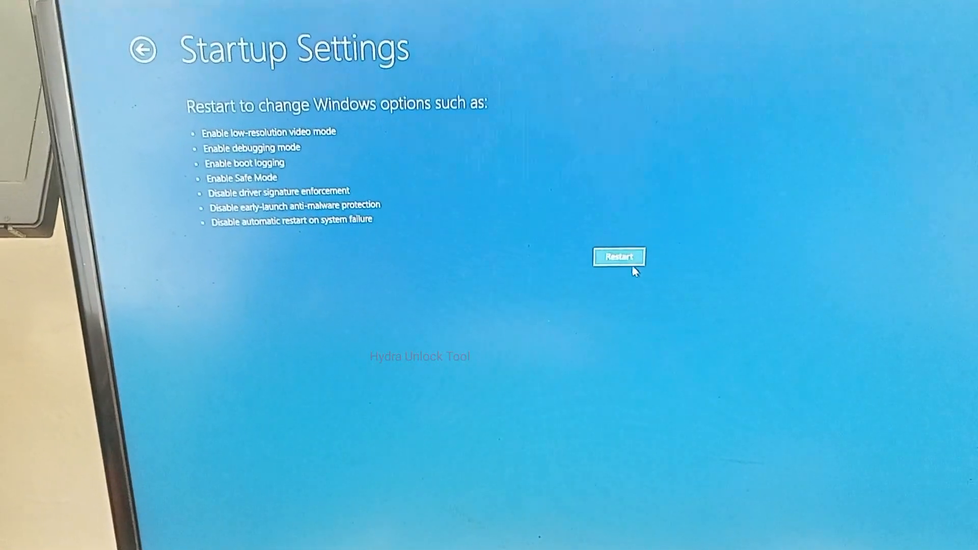
click(632, 264)
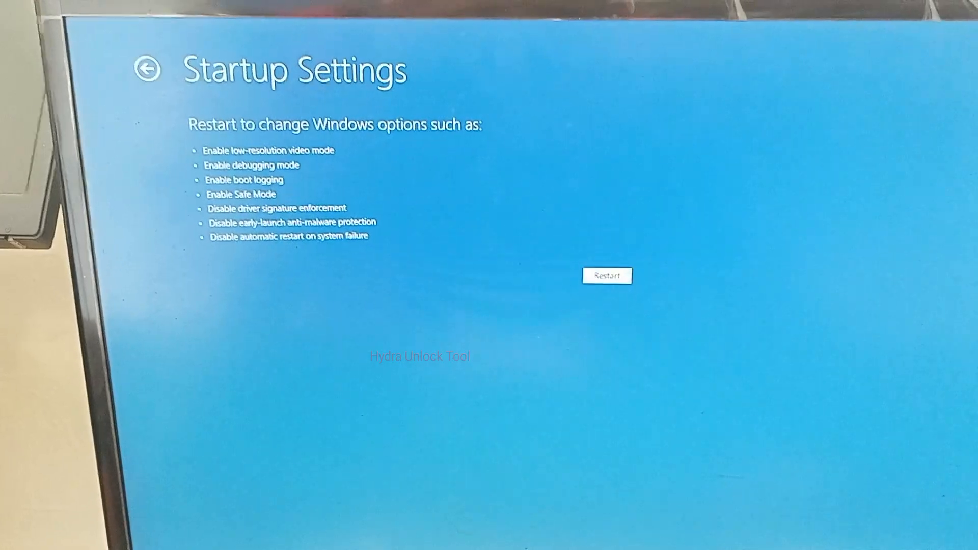
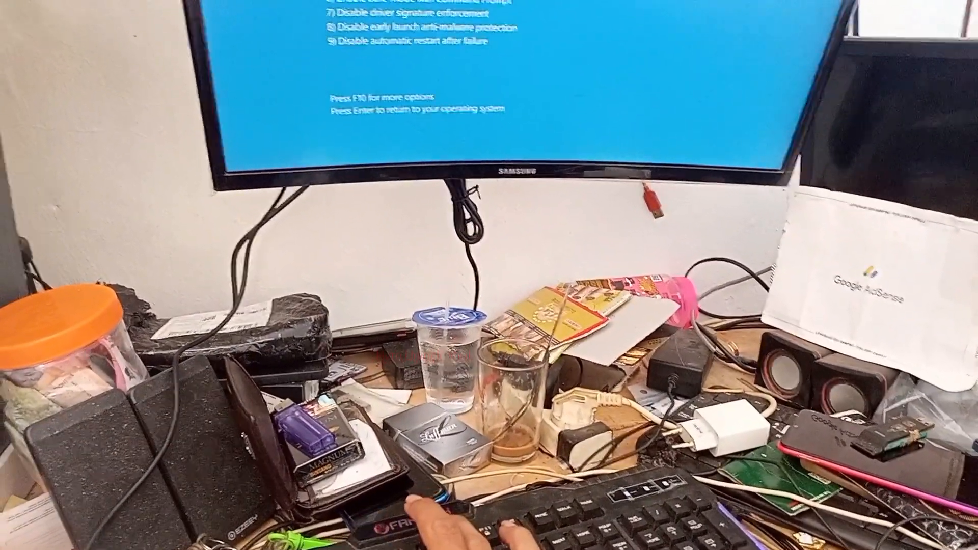
- Boot Windows with driver signature enforcement disabled and refresh the desktop
key(F7)
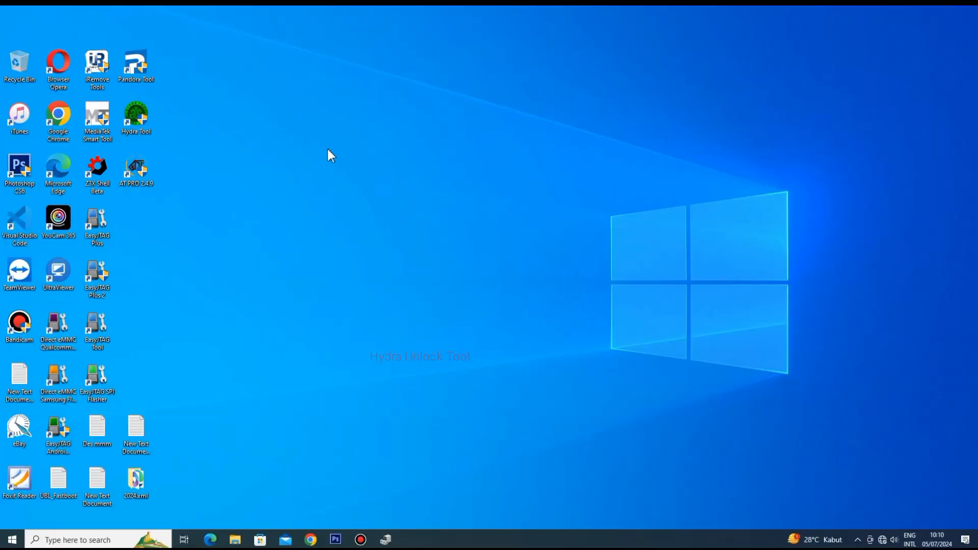
right_click(304, 118)
click(332, 153)
- Bring up the Driver 2024 folder and Device Manager, and scan the computer for hardware changes
click(235, 540)
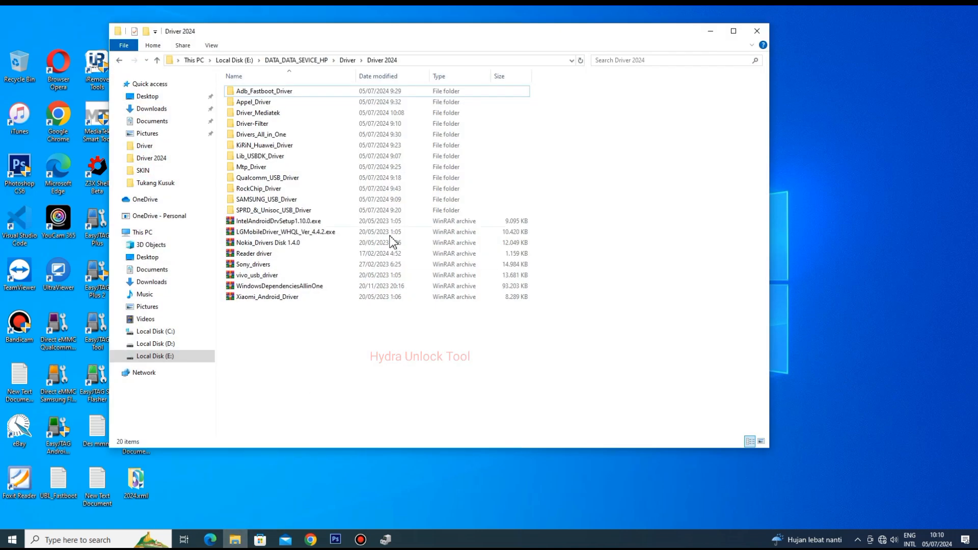
click(279, 113)
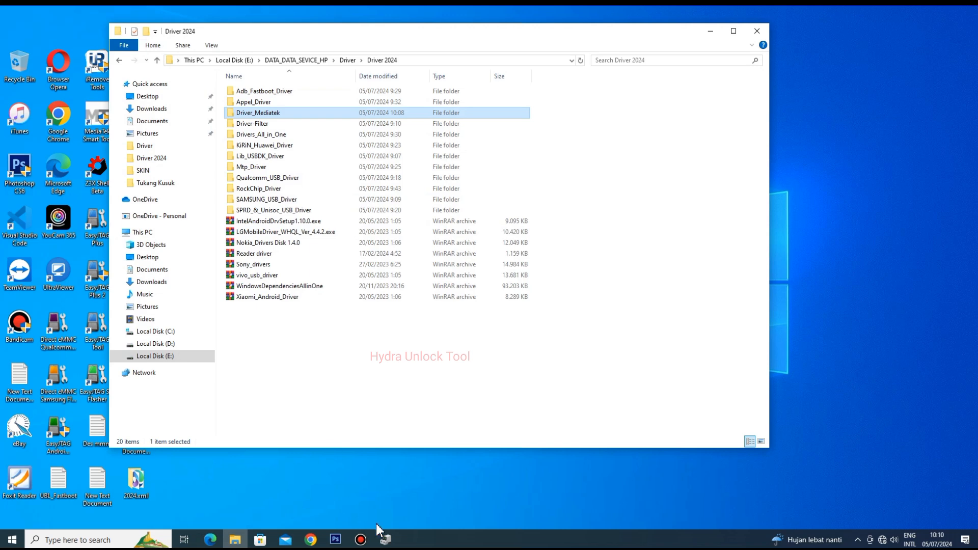
click(386, 540)
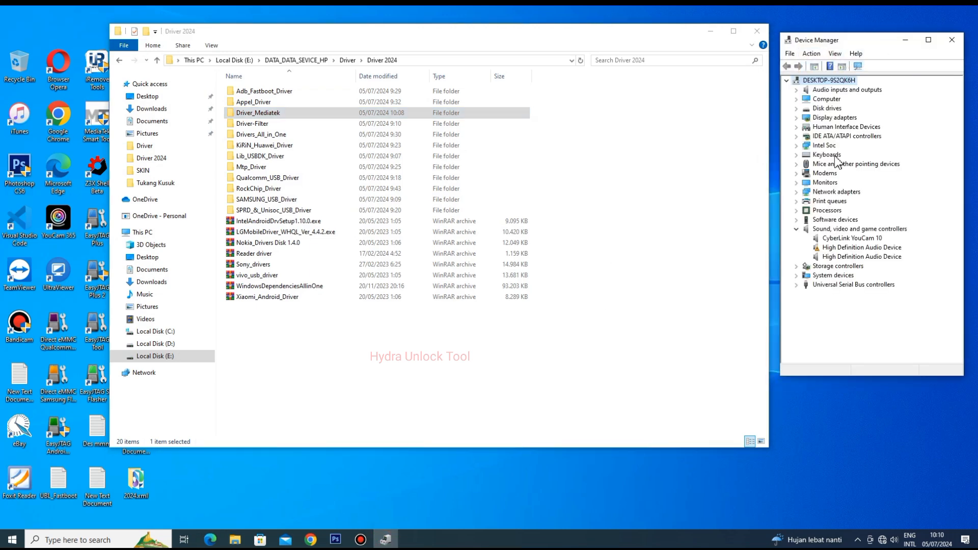
click(812, 53)
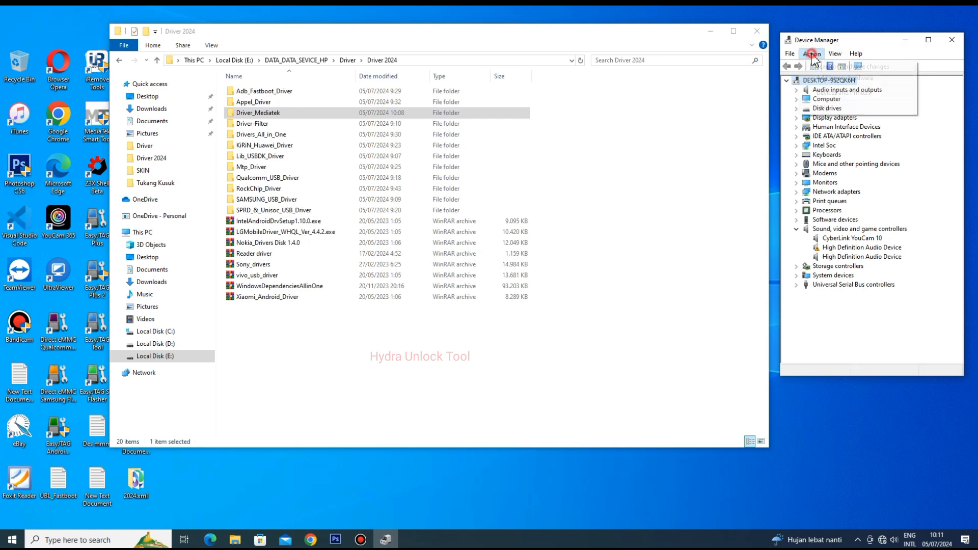
click(836, 65)
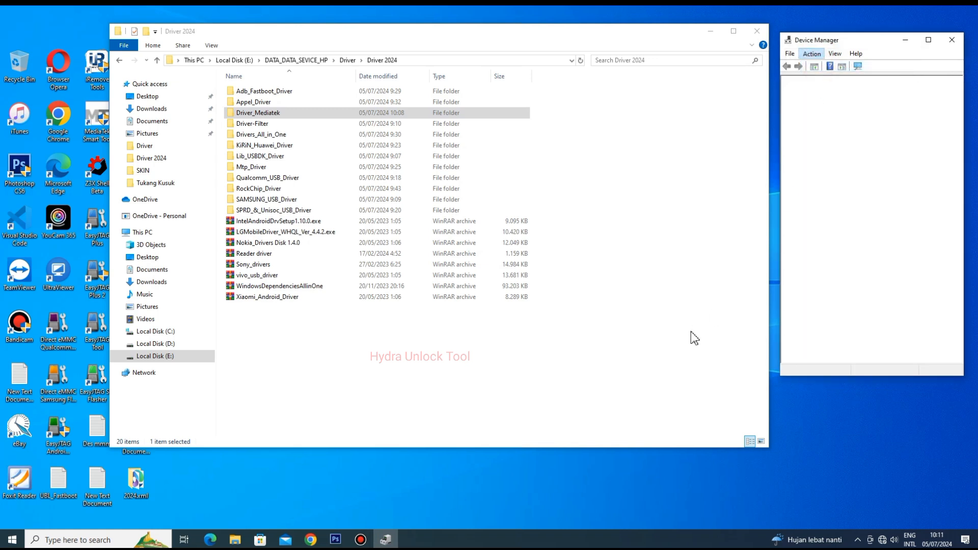
- Extract the Driver MTK MRT archive in the Driver_Mediatek folder into its own folder
click(564, 326)
click(267, 115)
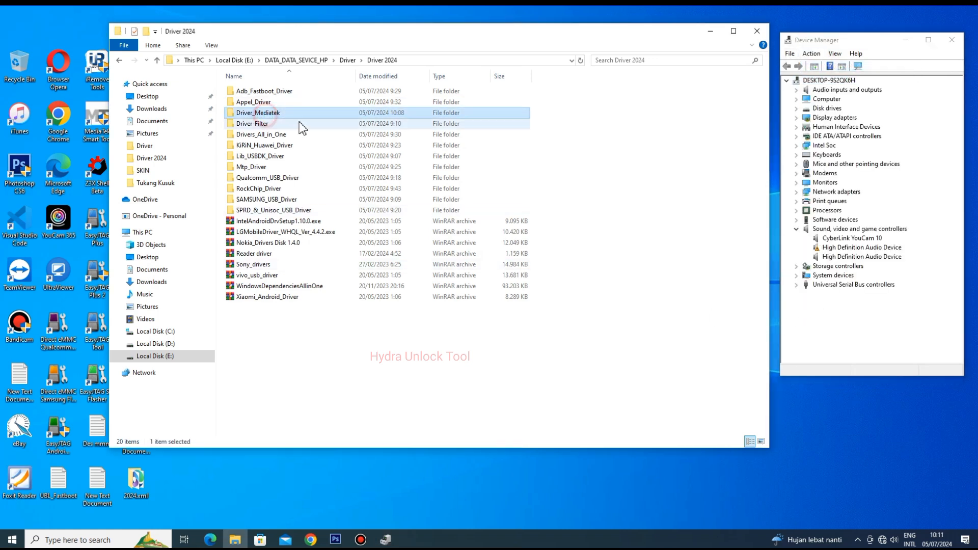
double_click(261, 115)
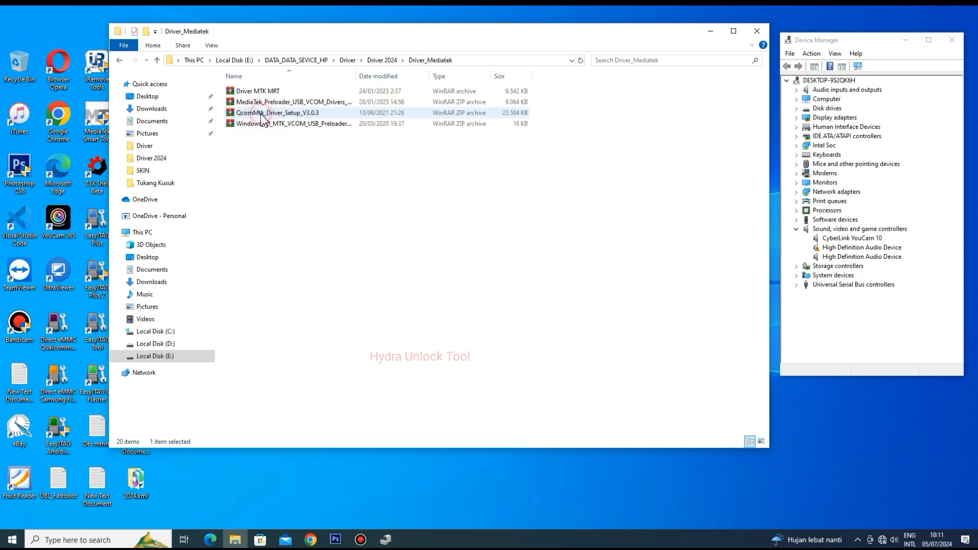
click(256, 92)
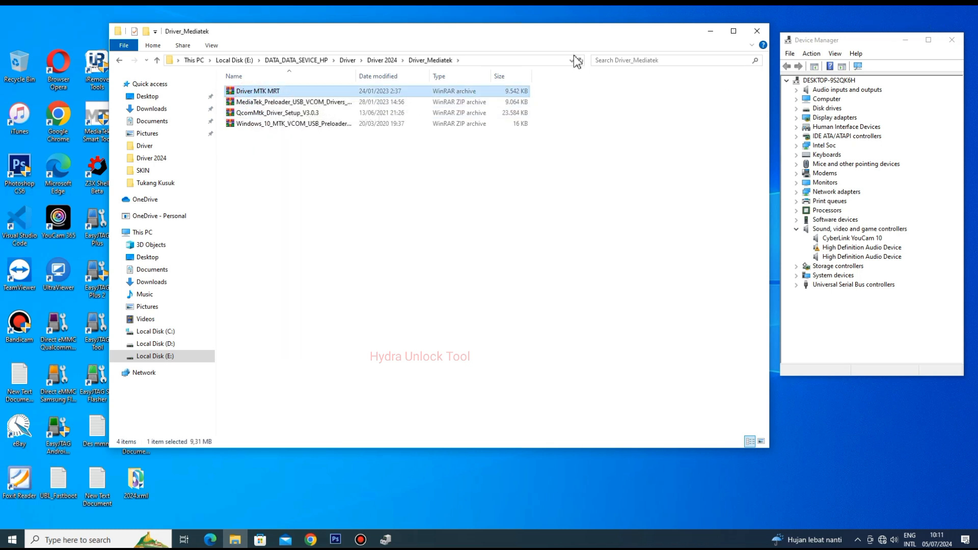
drag(308, 144, 296, 101)
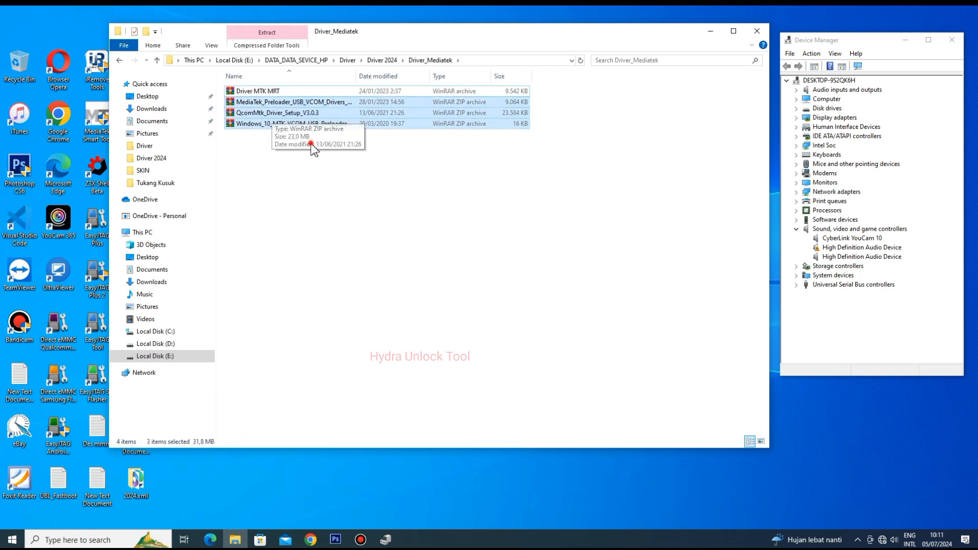
click(273, 116)
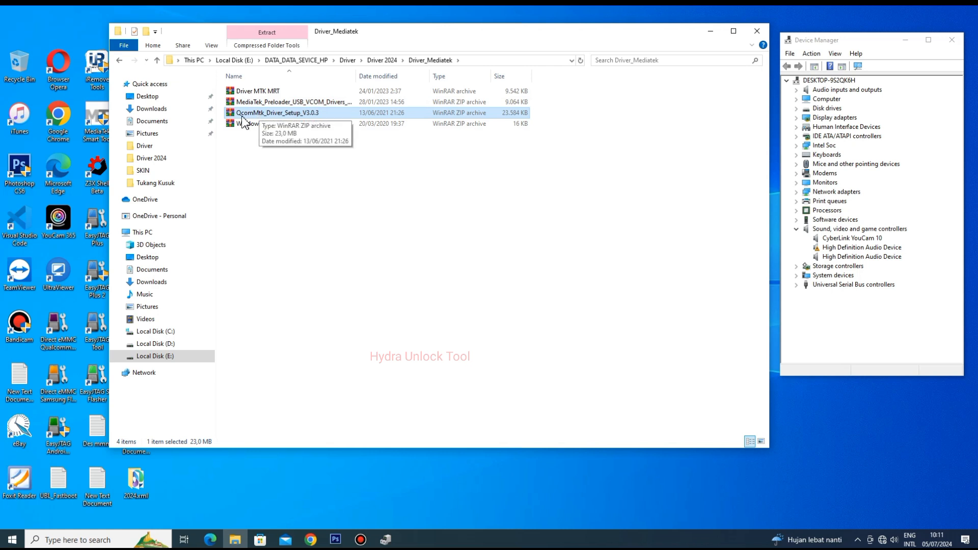
click(278, 92)
right_click(276, 94)
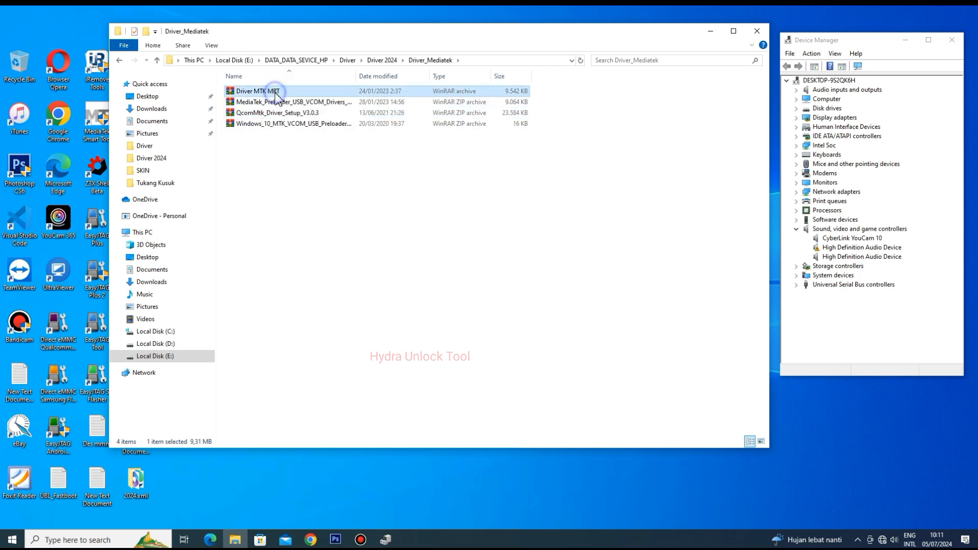
click(337, 170)
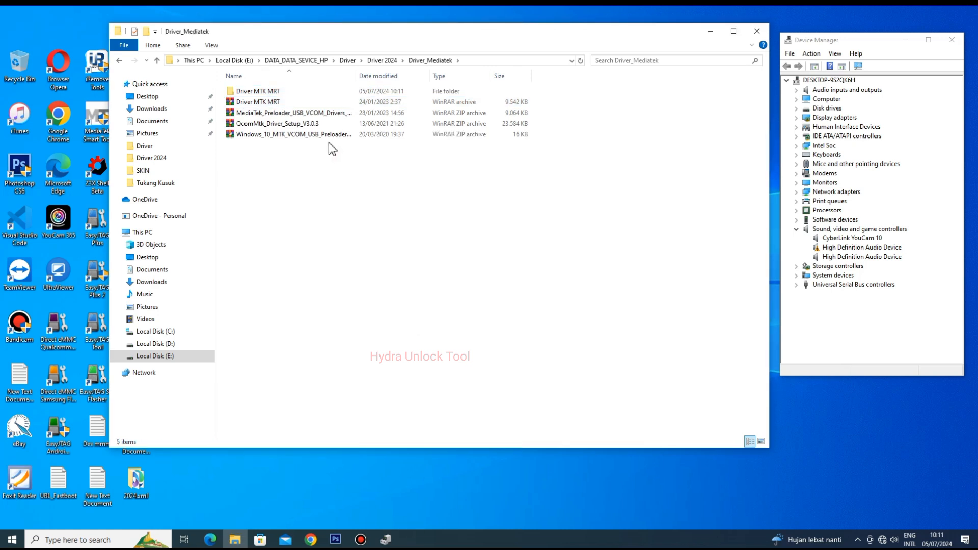
- Run MTK_driver from the extracted Driver MTK MRT folder as administrator
double_click(282, 92)
click(283, 93)
double_click(283, 94)
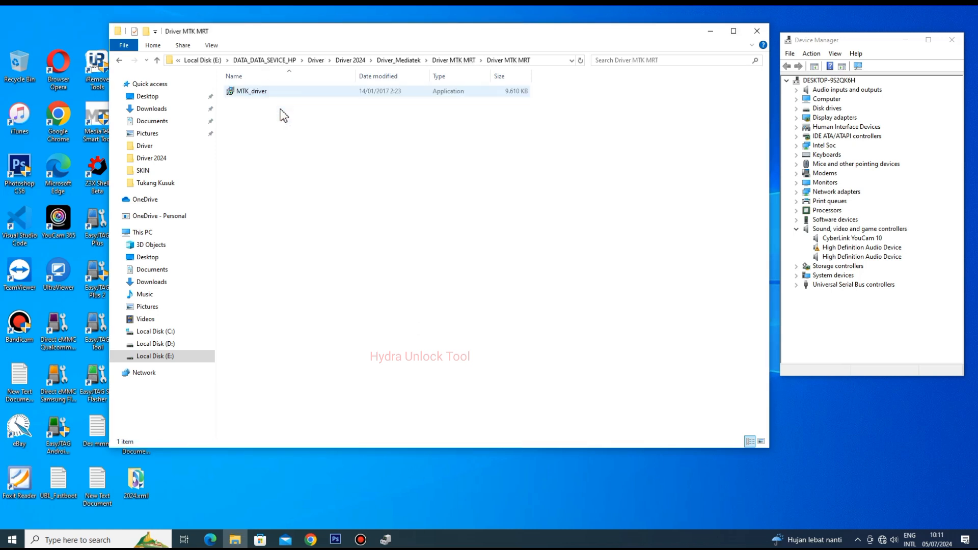
right_click(252, 97)
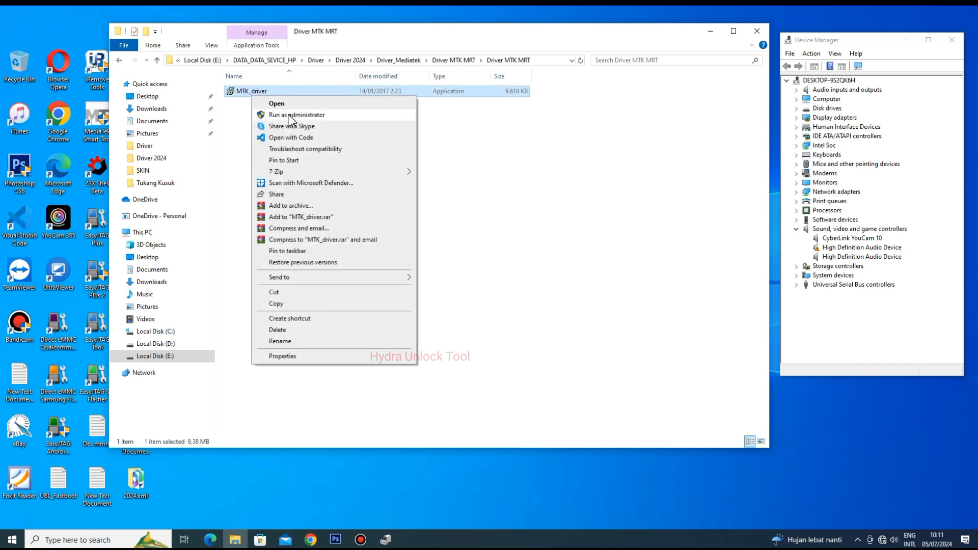
click(289, 117)
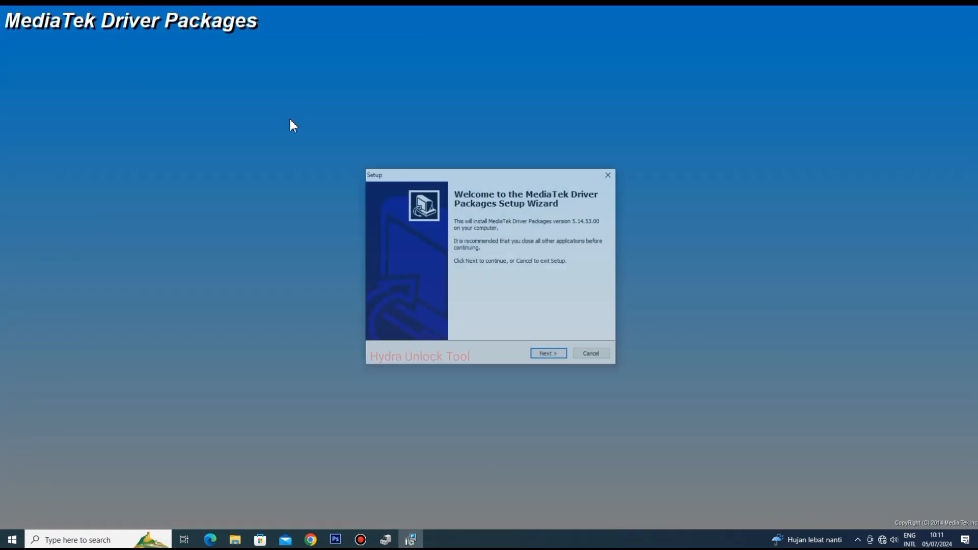
- Check the device list in Device Manager while the MediaTek setup wizard is open
click(386, 539)
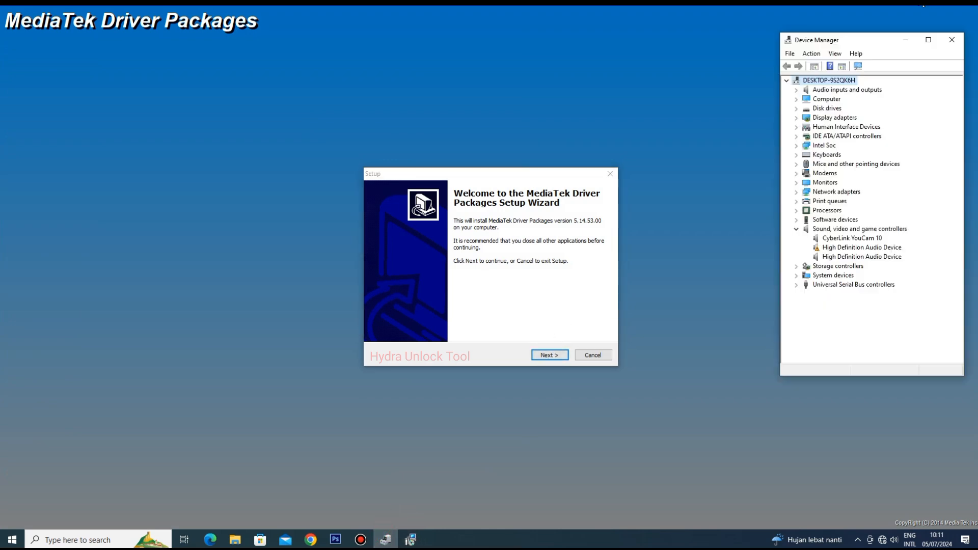
click(574, 282)
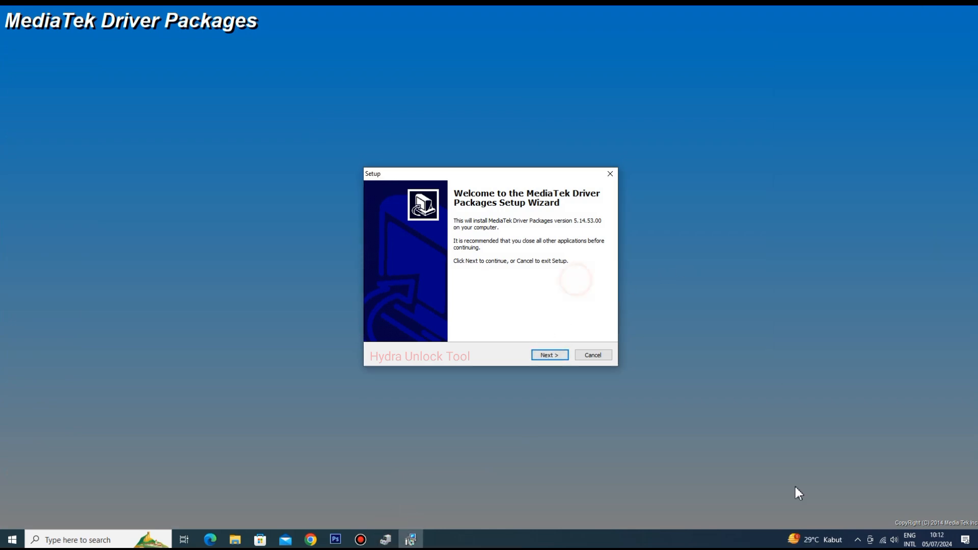
click(387, 540)
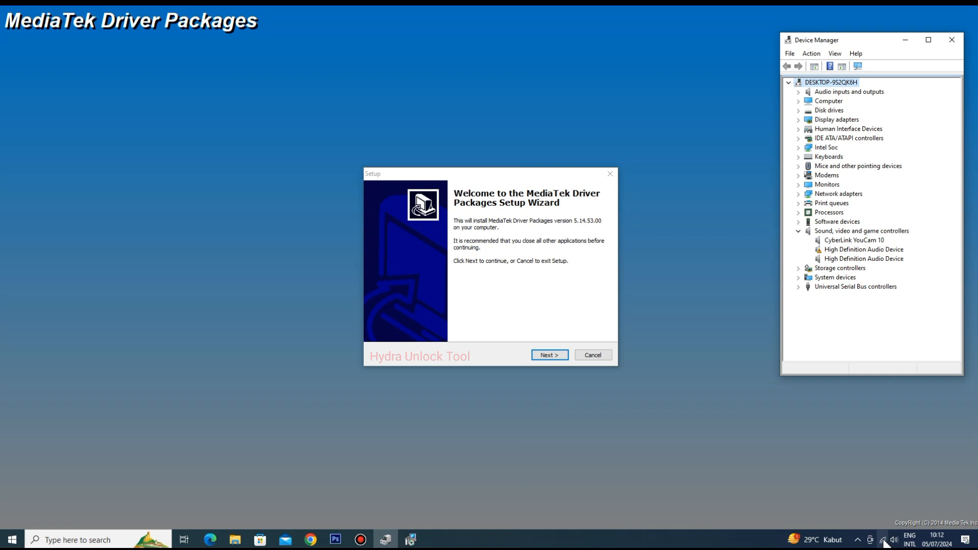
click(493, 289)
click(386, 539)
- Install MediaTek Driver Packages to C:\Program Files\MediaTek\SP Driver and start the driver installation in the Device Driver Installation Wizard
click(551, 355)
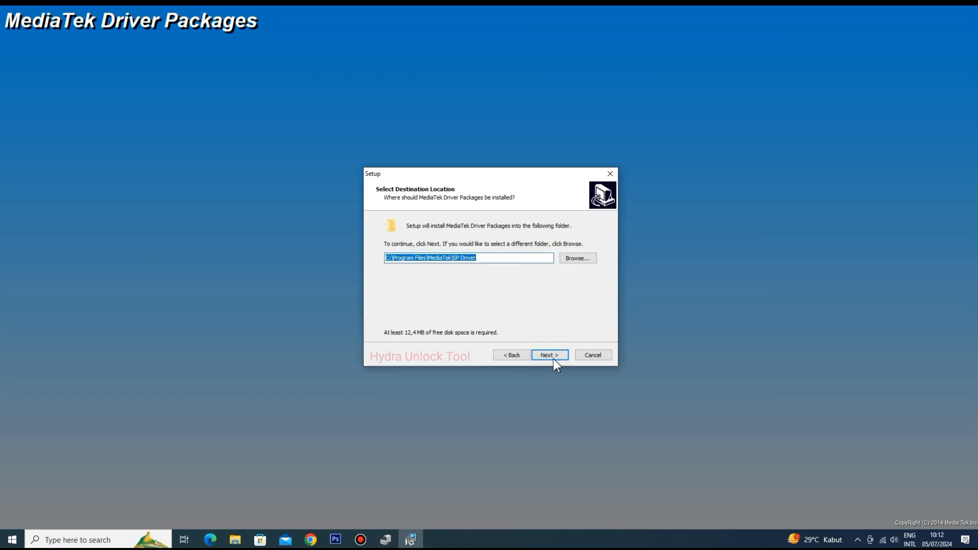
click(552, 357)
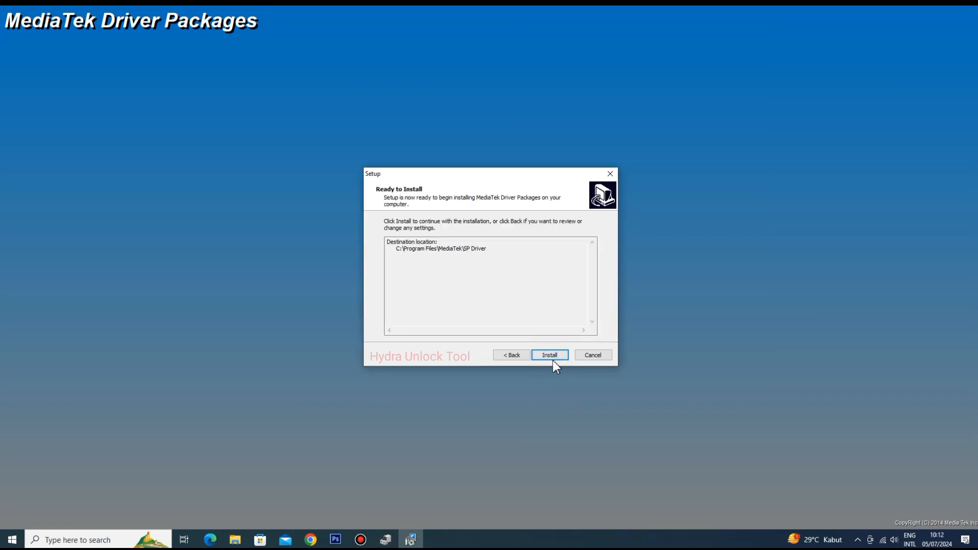
click(553, 358)
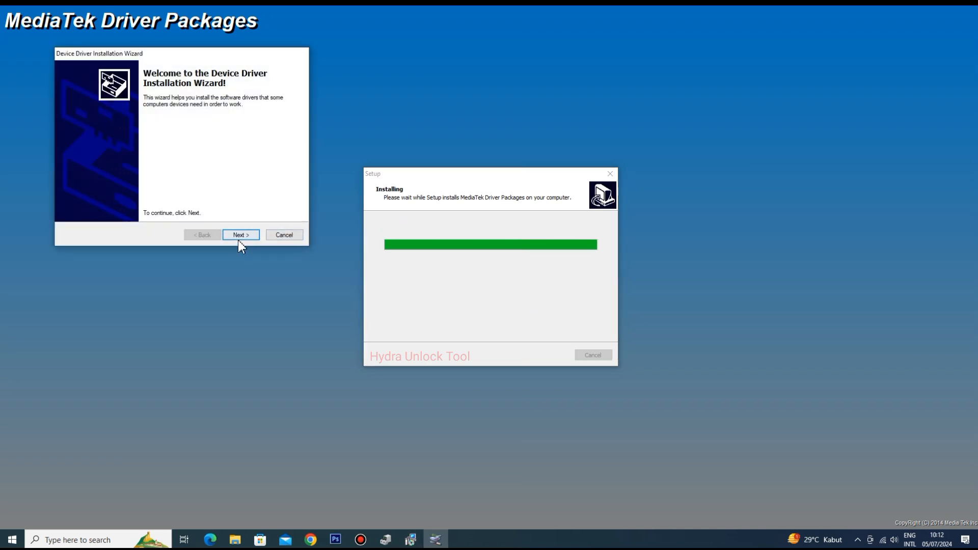
click(240, 237)
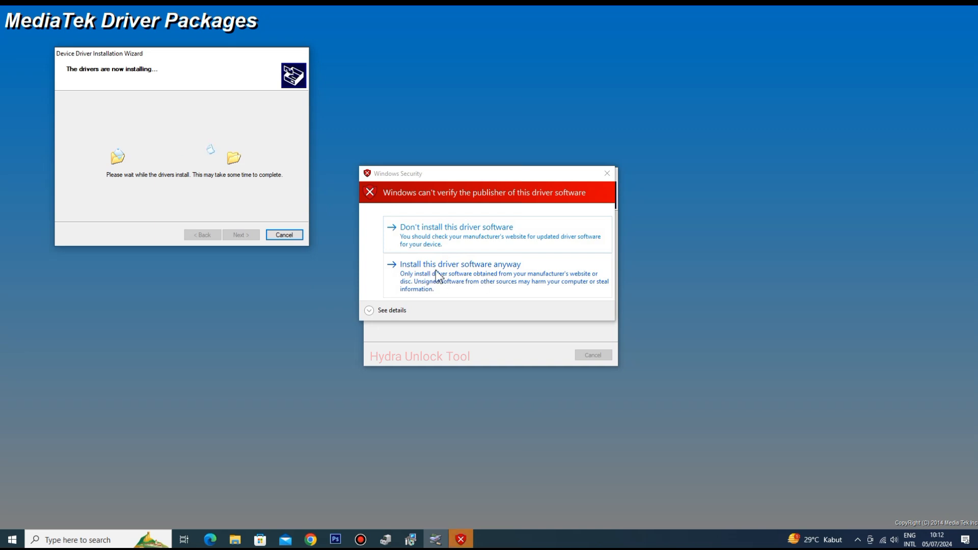
- Allow the MediaTek driver from the unverified publisher to be installed anyway
click(460, 176)
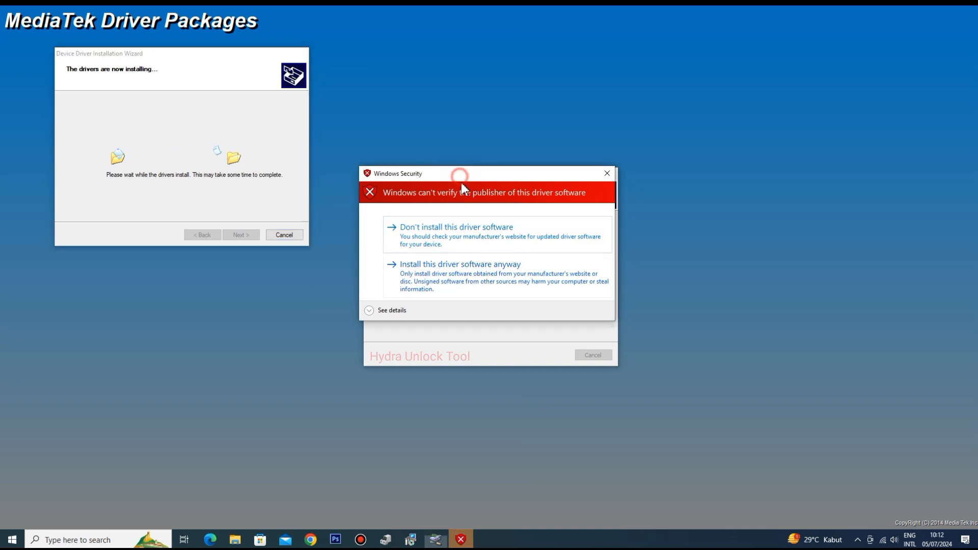
drag(462, 183, 466, 213)
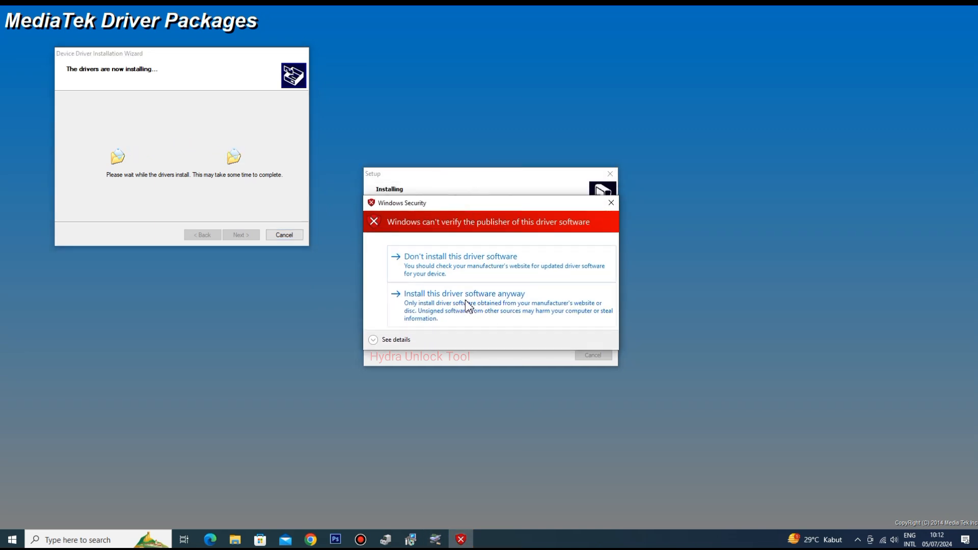
click(962, 5)
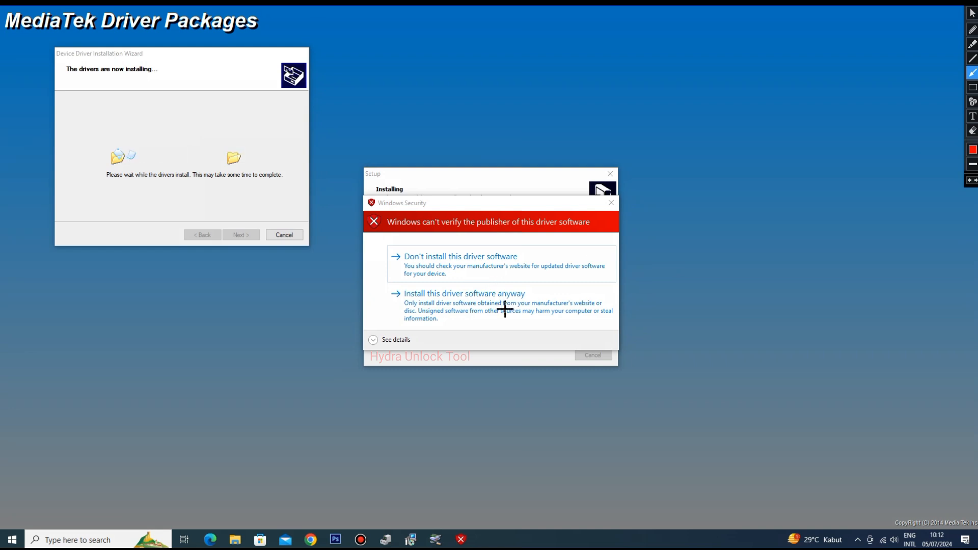
drag(533, 329, 486, 304)
click(489, 301)
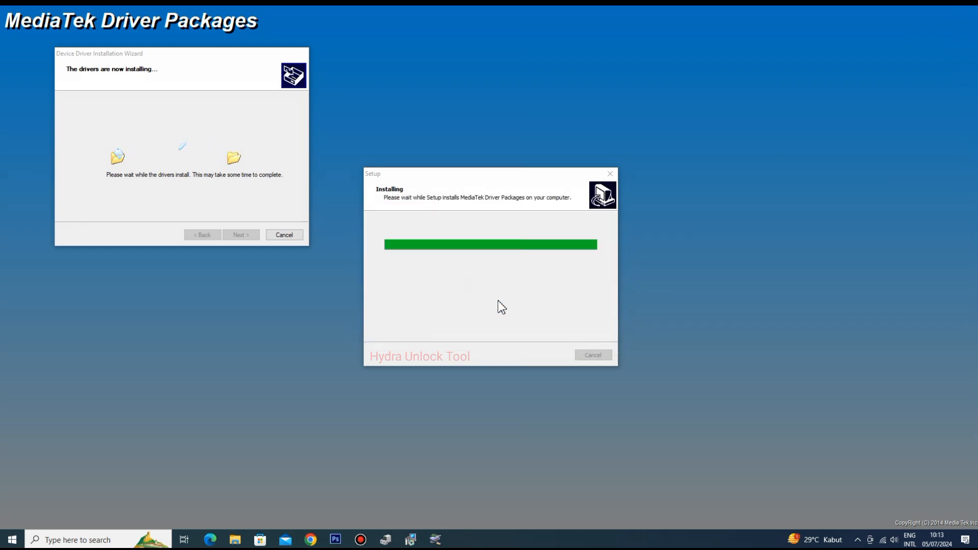
- Rescan for hardware changes in Device Manager and allow the remaining unverified MediaTek drivers to be installed
click(386, 540)
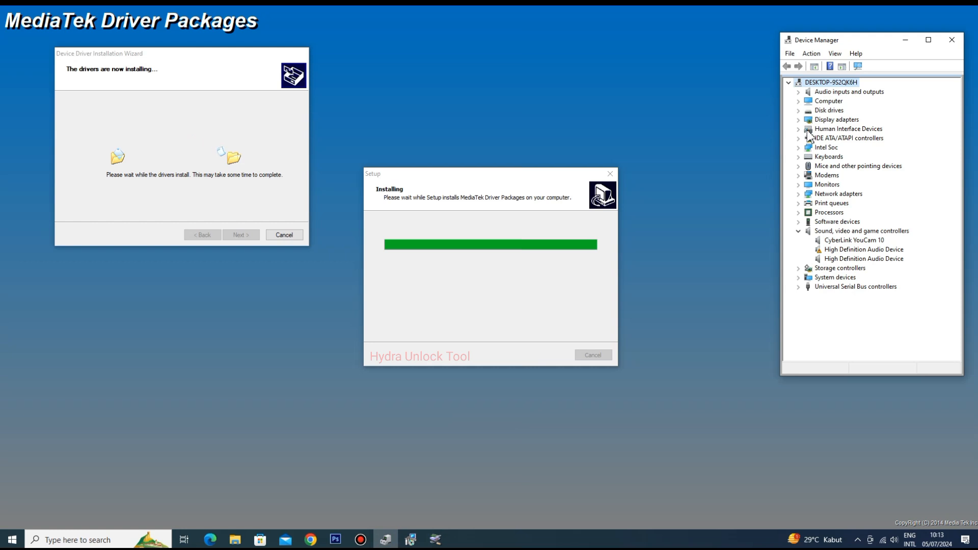
click(812, 53)
click(841, 66)
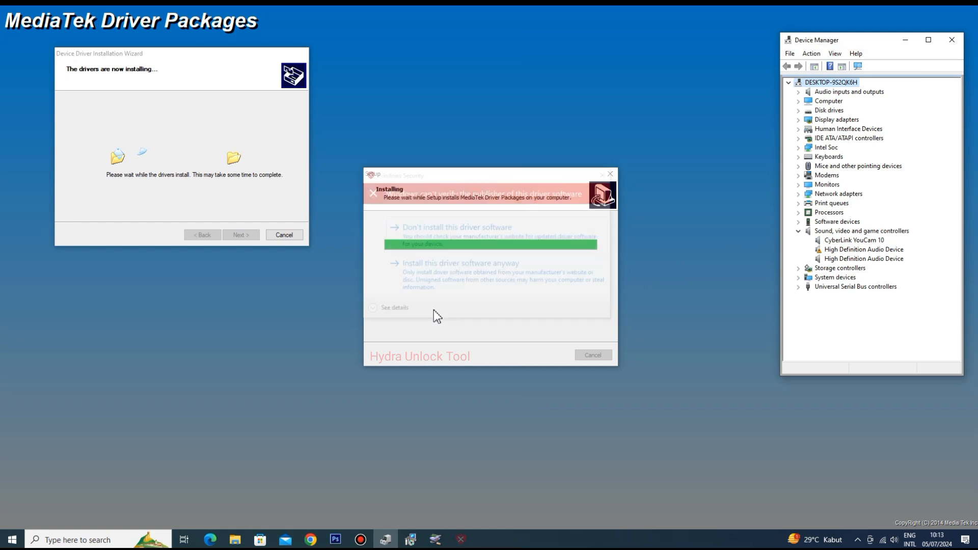
click(469, 275)
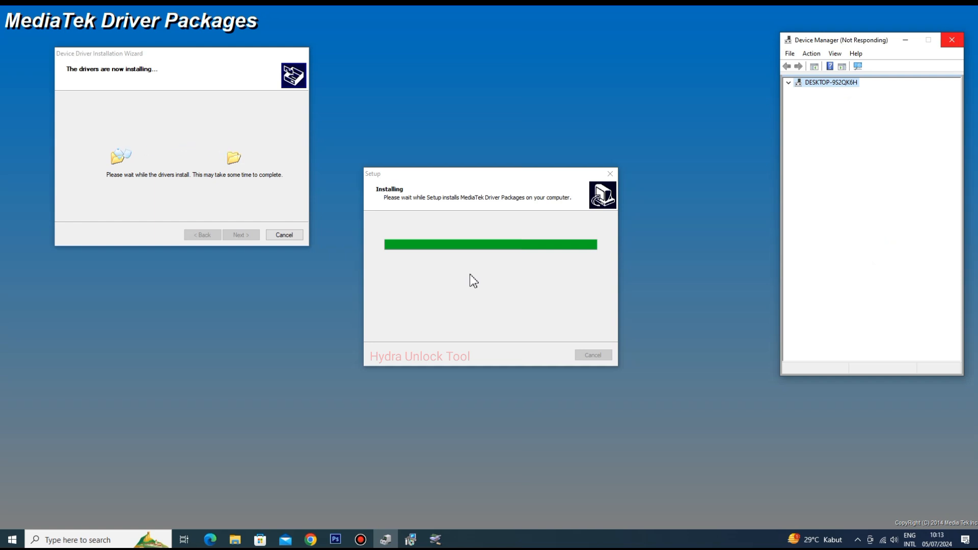
click(471, 282)
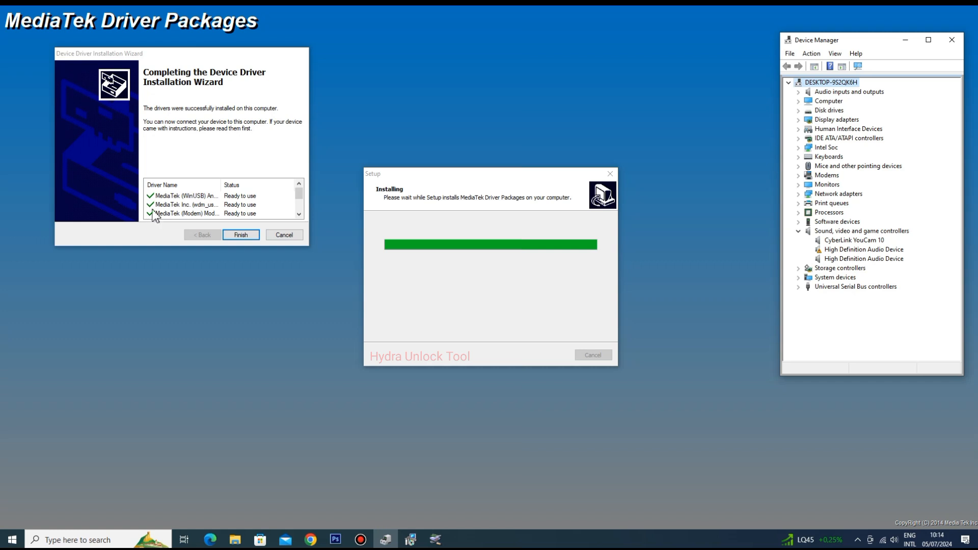
- Review the status of each driver listed on the Device Driver Installation Wizard's completion page
scroll(152, 206, down, 2)
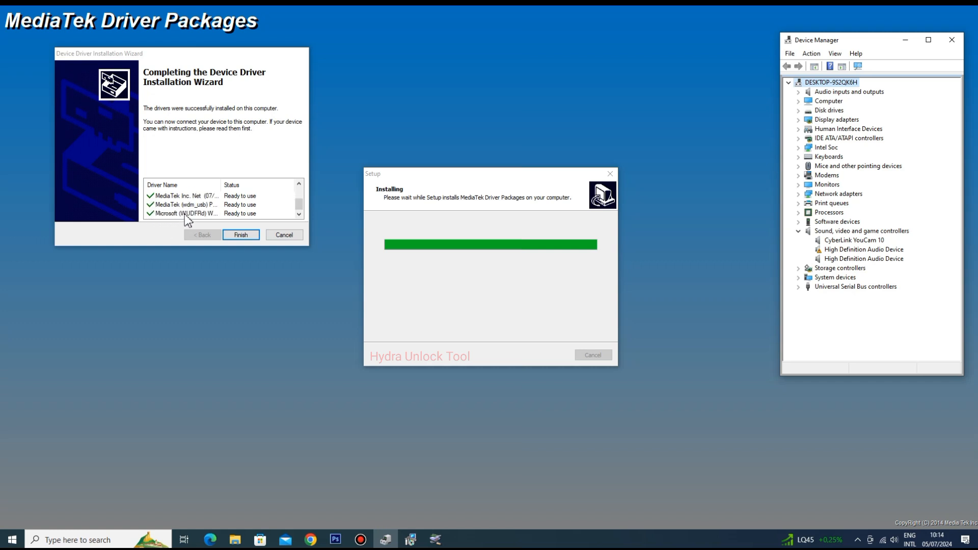
scroll(152, 217, up, 2)
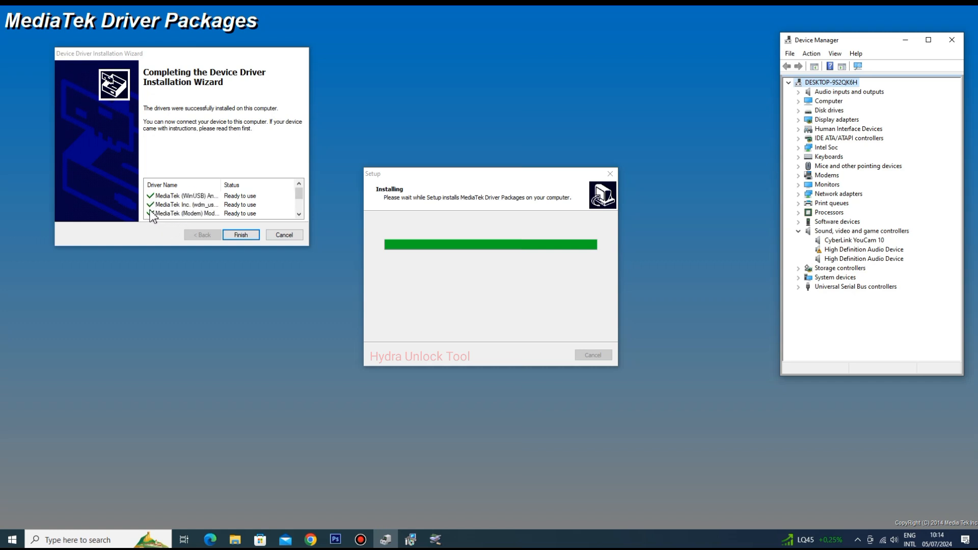
click(969, 9)
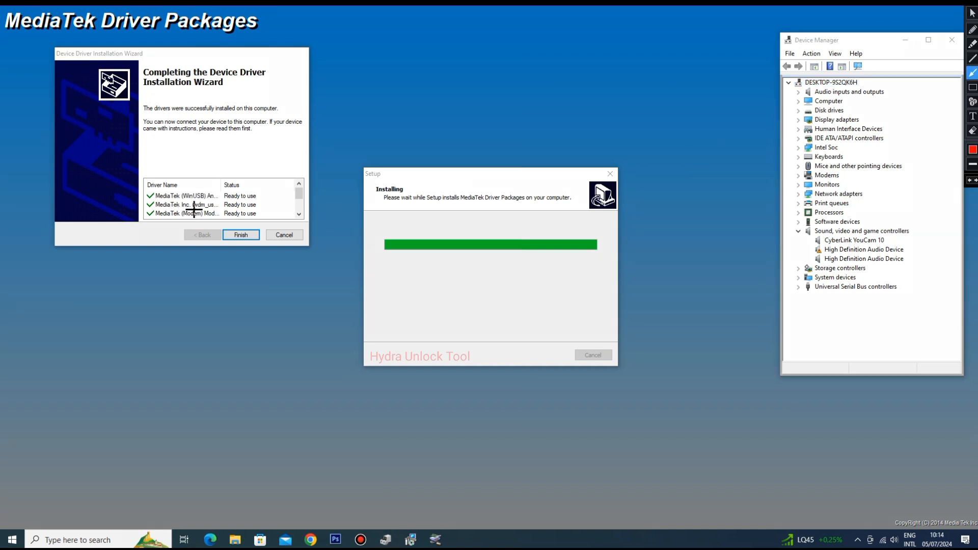
- Finish the MediaTek driver installation, dismissing the restart notice, the adb_usb text file and the command window, and exit the setup
mouse_move(125, 192)
mouse_down()
mouse_move(144, 196)
mouse_move(144, 214)
mouse_up()
click(972, 13)
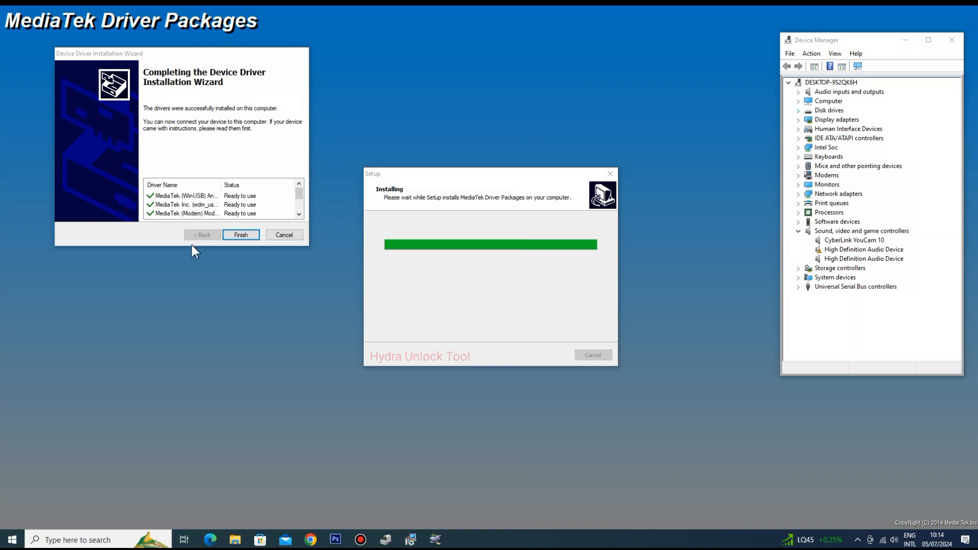
click(244, 237)
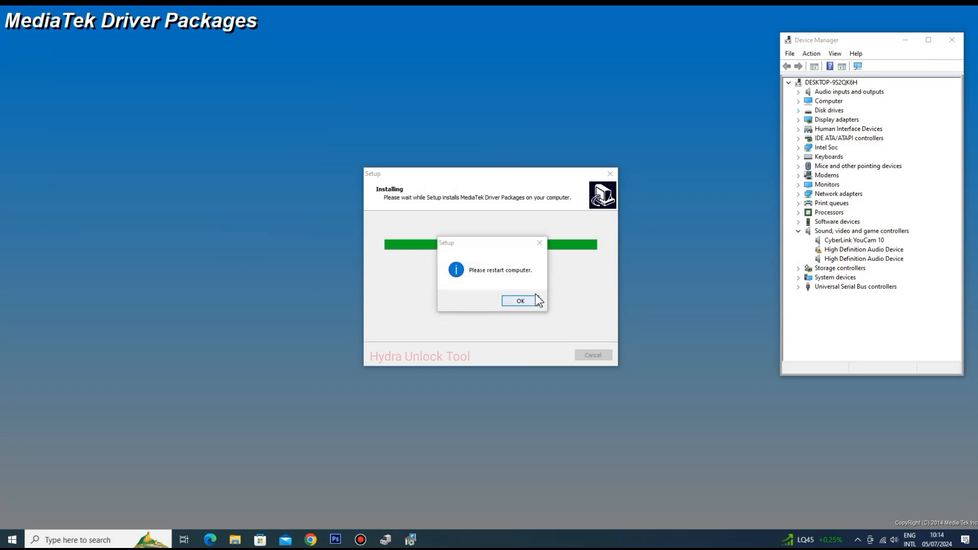
click(541, 244)
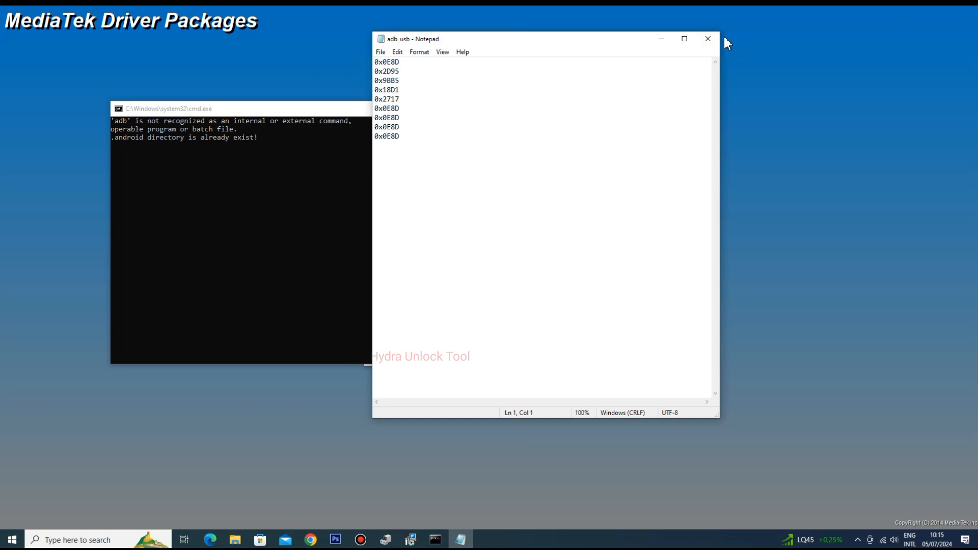
click(715, 45)
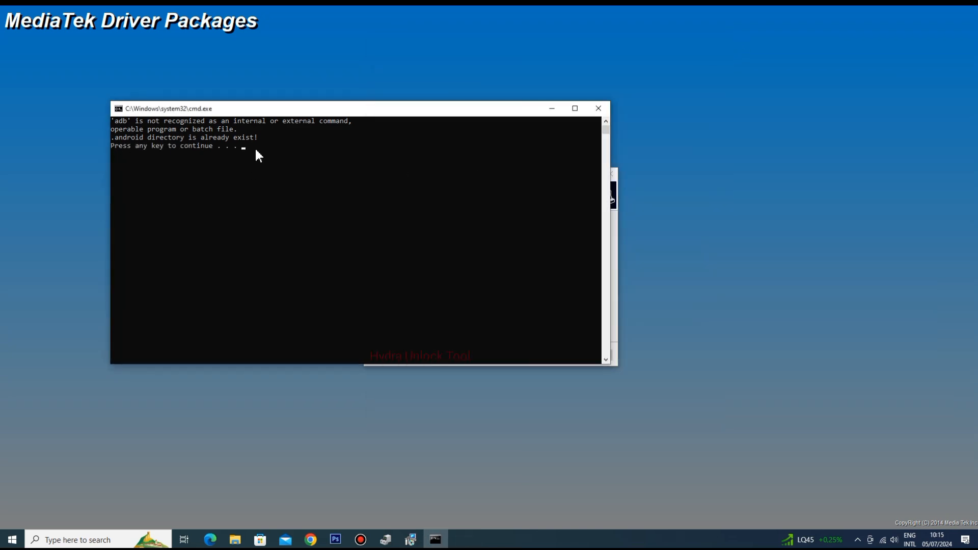
key(Return)
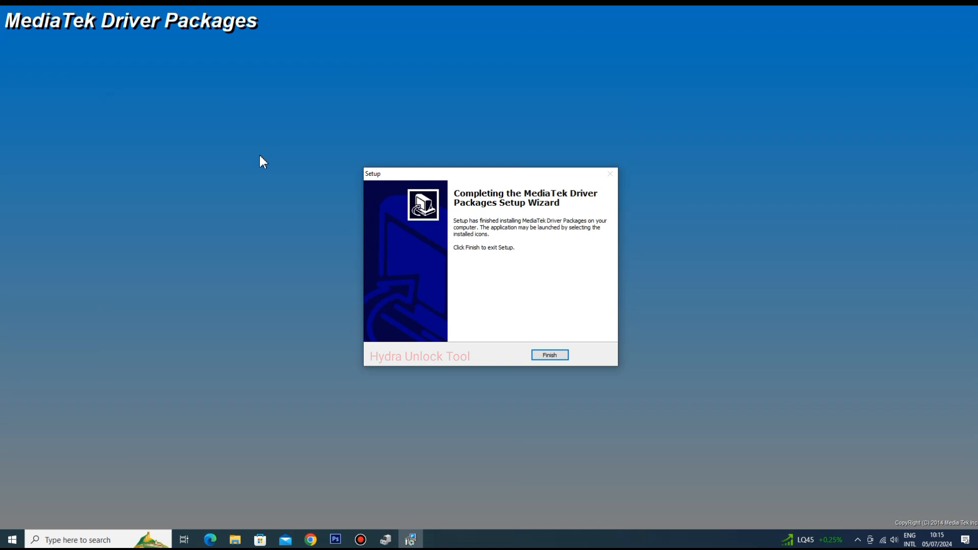
click(549, 355)
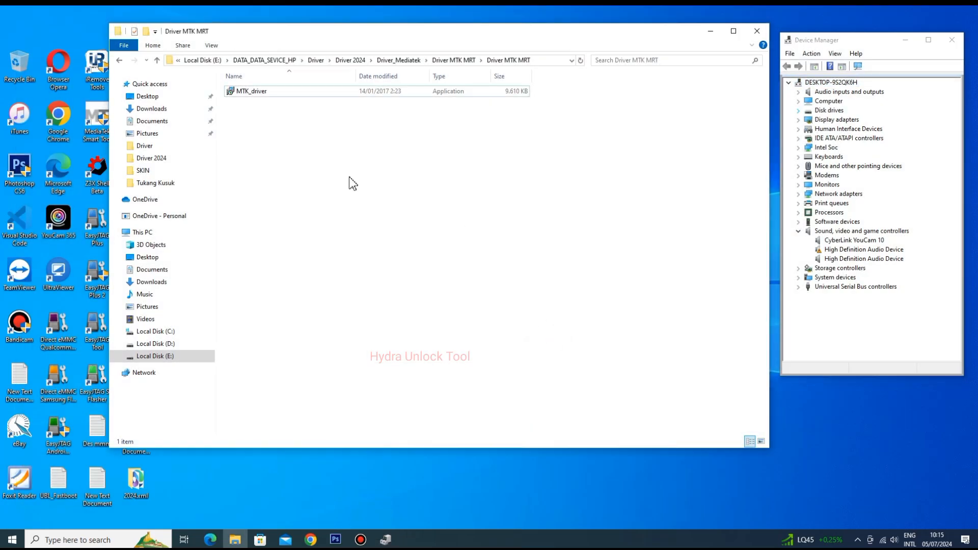
- Go back from the Driver MTK MRT folder through Driver_Mediatek to the Driver 2024 folder
click(120, 61)
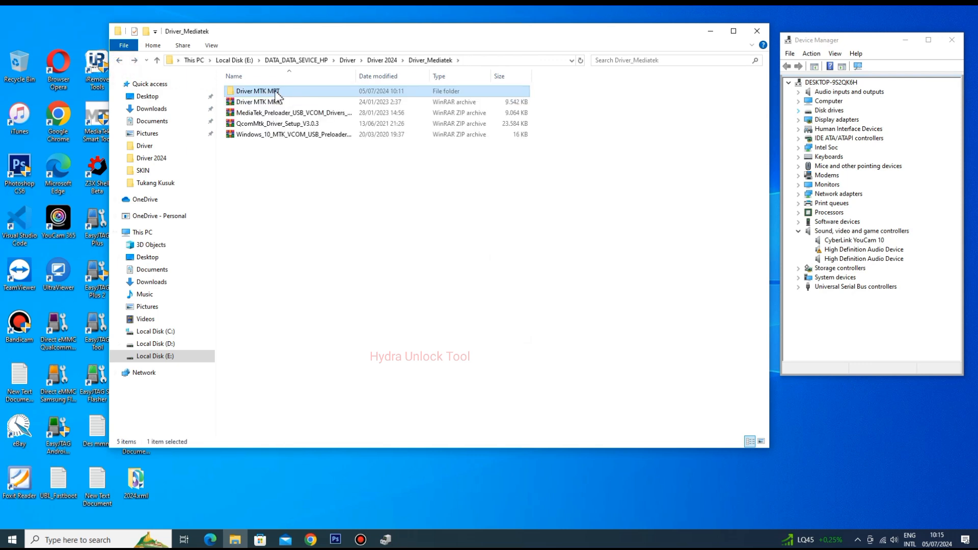
drag(271, 157, 284, 113)
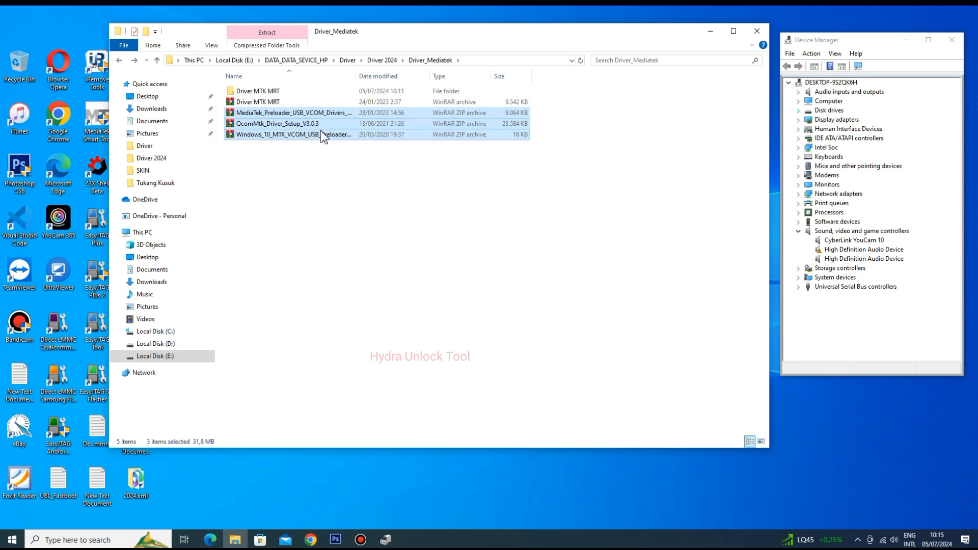
click(268, 125)
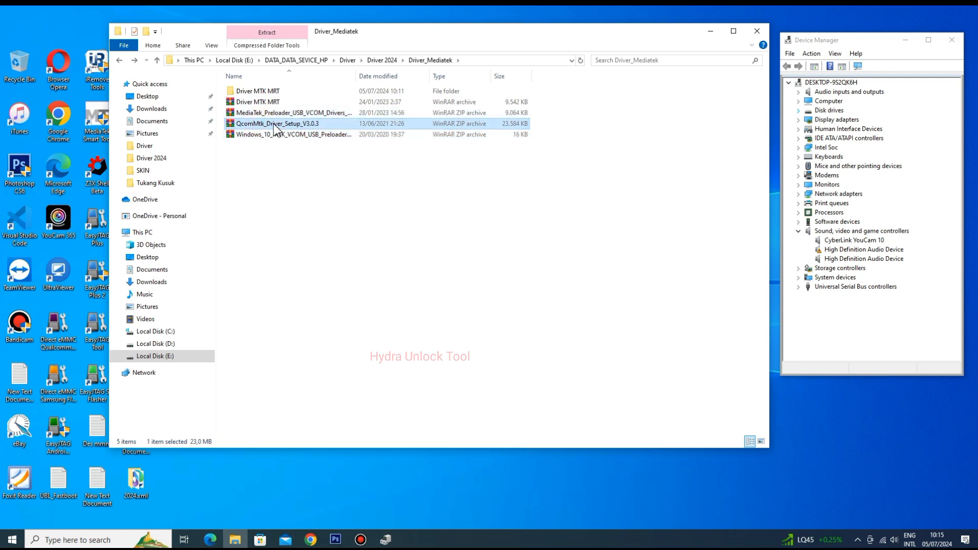
click(273, 163)
click(120, 61)
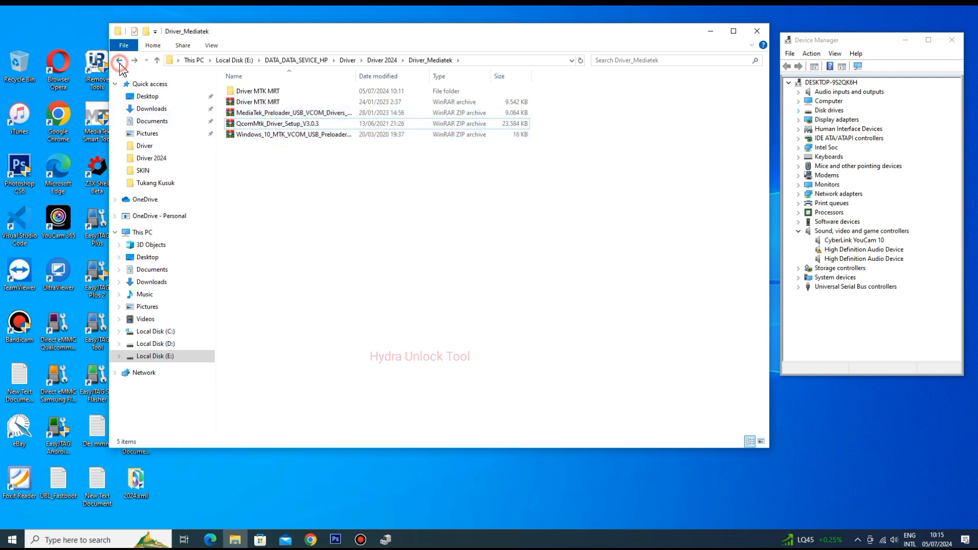
- Open the Adb_Fastboot_Driver folder inside Driver 2024
drag(285, 319, 256, 122)
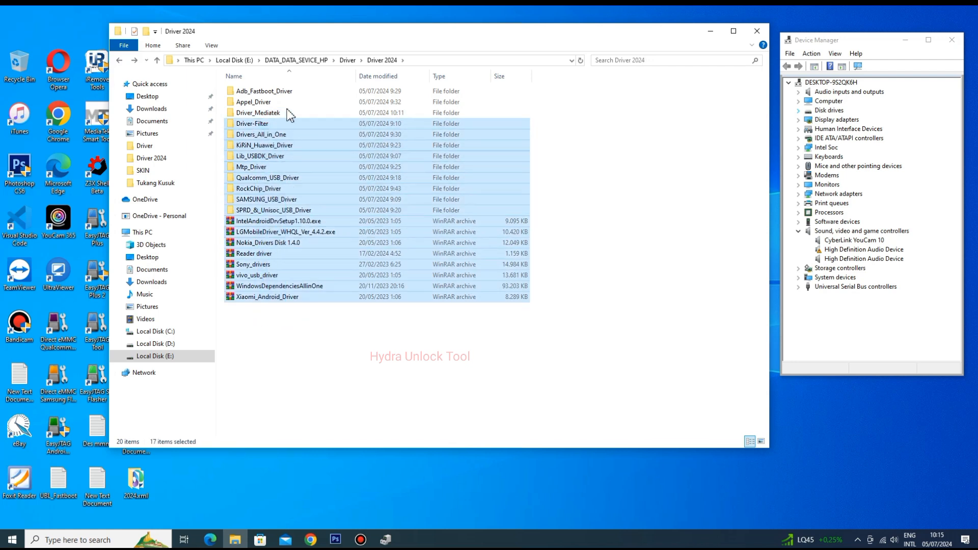
click(281, 92)
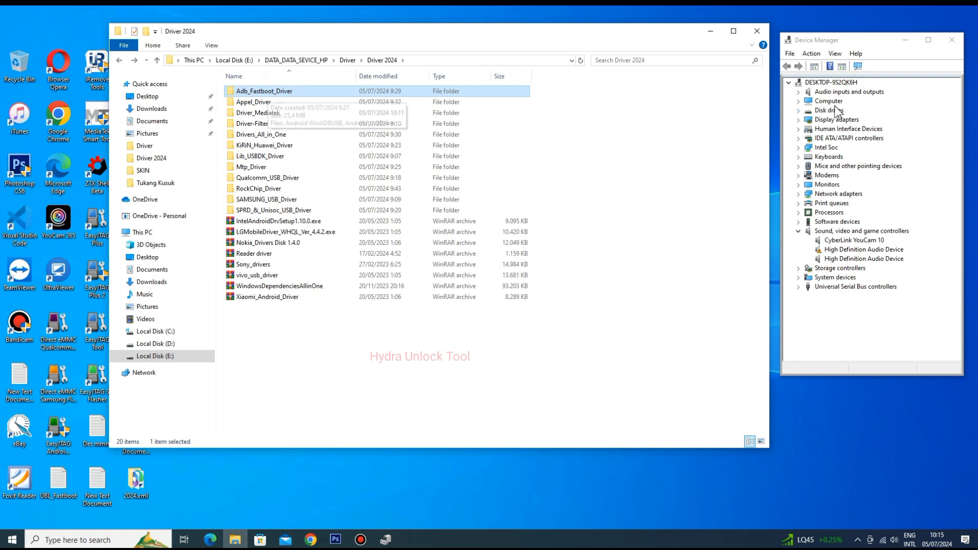
click(965, 6)
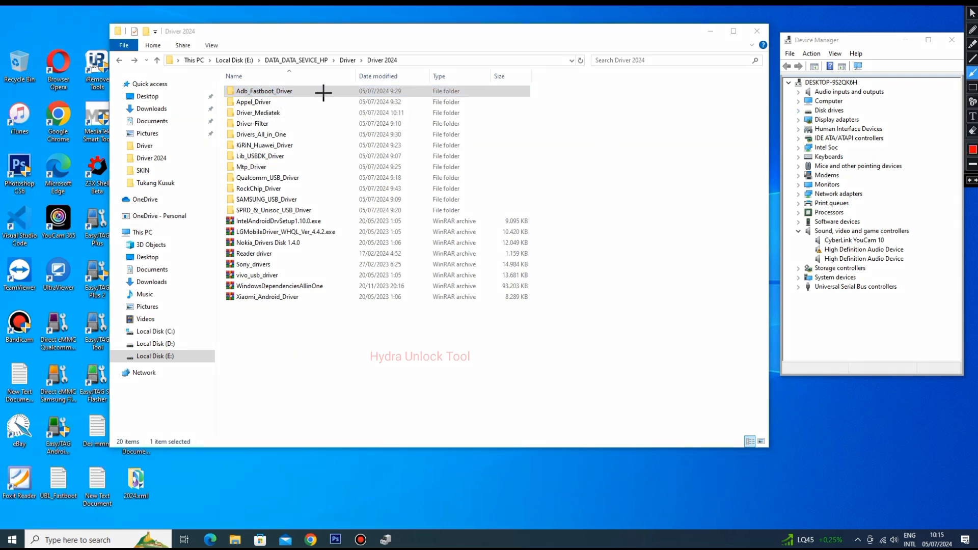
drag(323, 92, 296, 92)
click(879, 49)
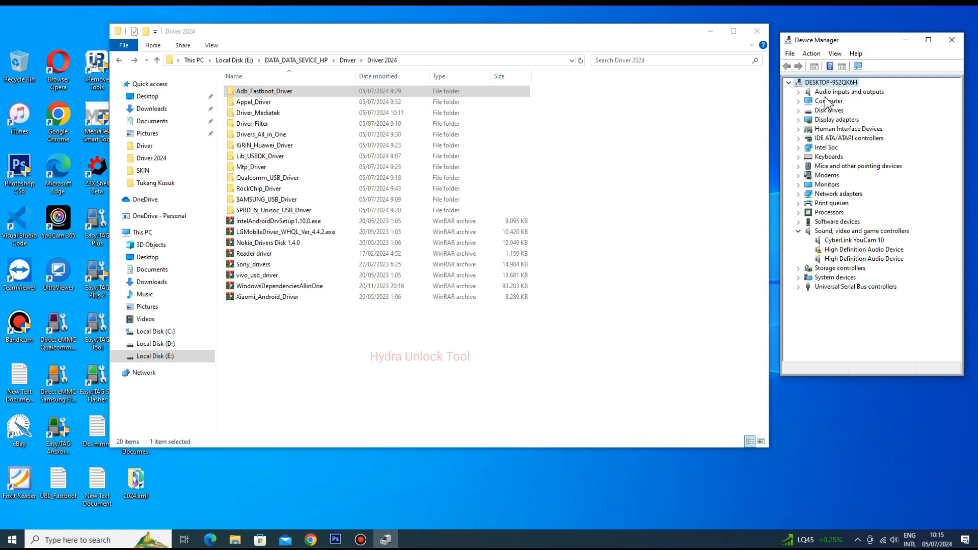
click(260, 92)
double_click(260, 93)
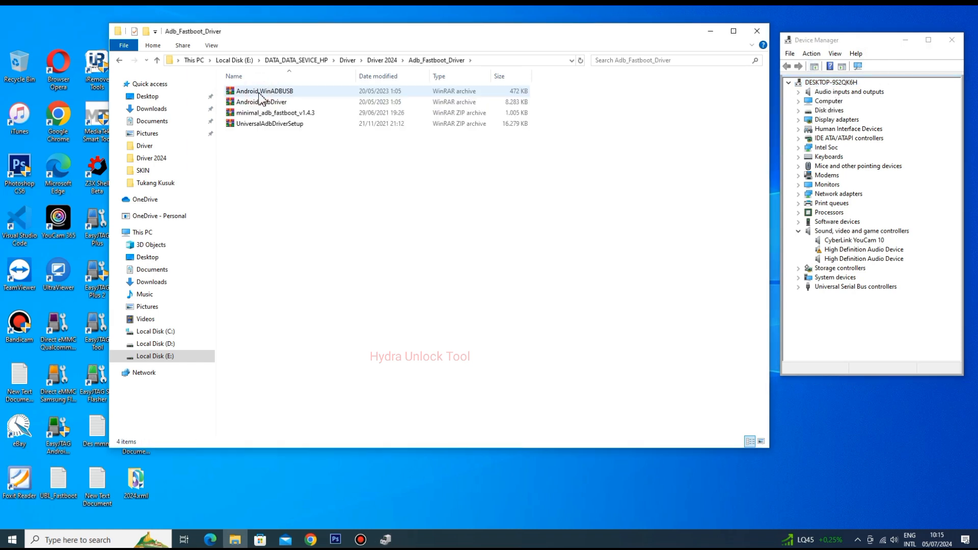
- Look over the archives in the Adb_Fastboot_Driver folder, especially minimal_adb_fastboot_v1.4.3 and UniversalAdbDriverSetup
click(288, 148)
mouse_move(287, 140)
mouse_down()
mouse_move(267, 136)
mouse_move(310, 120)
mouse_move(282, 124)
mouse_up()
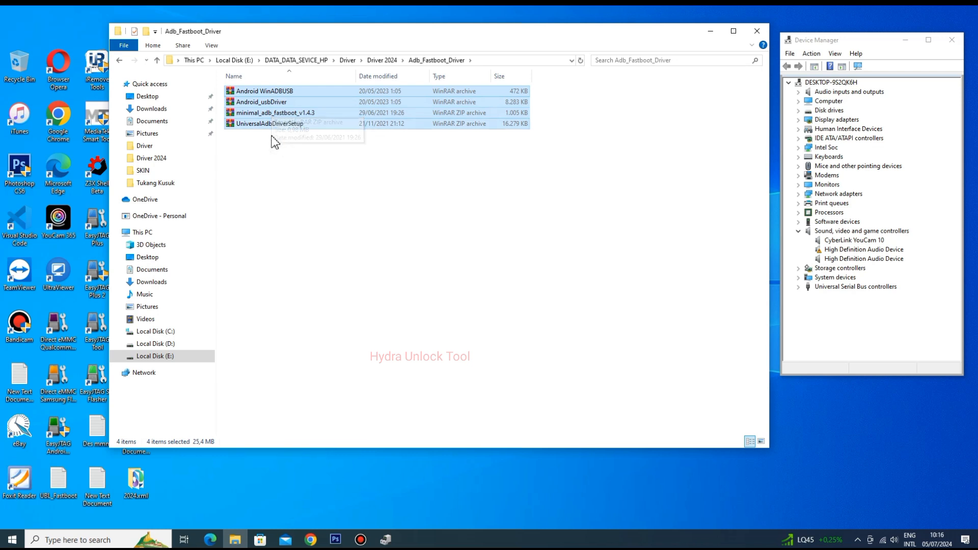
click(267, 164)
click(286, 114)
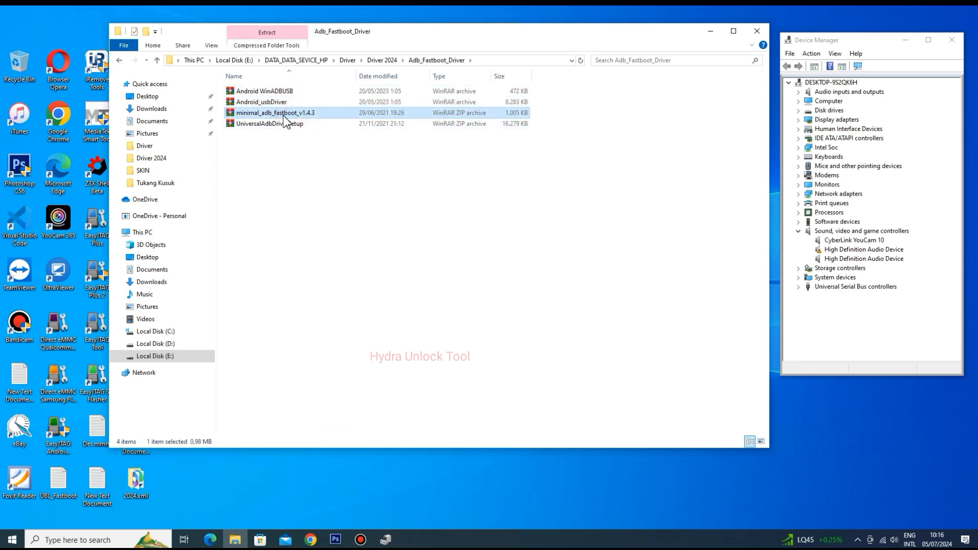
click(261, 133)
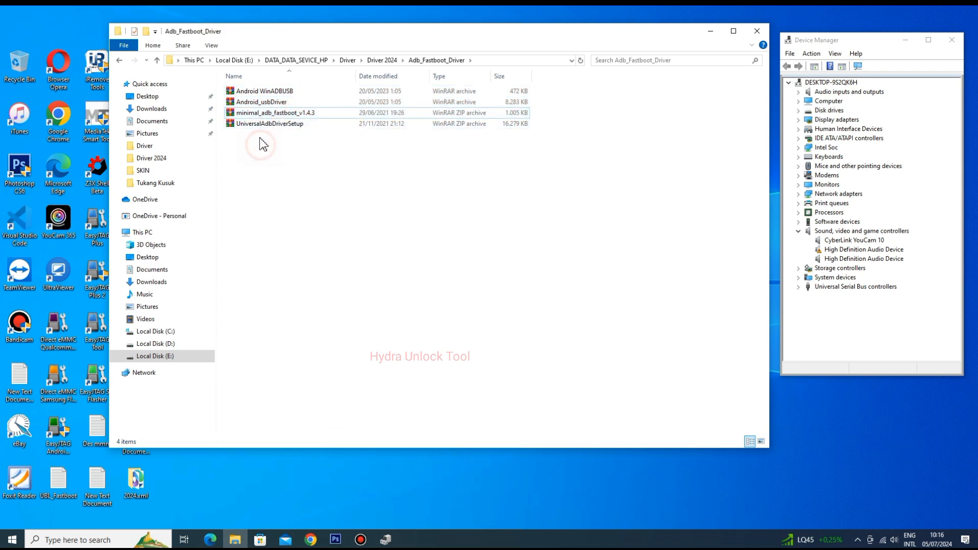
click(261, 127)
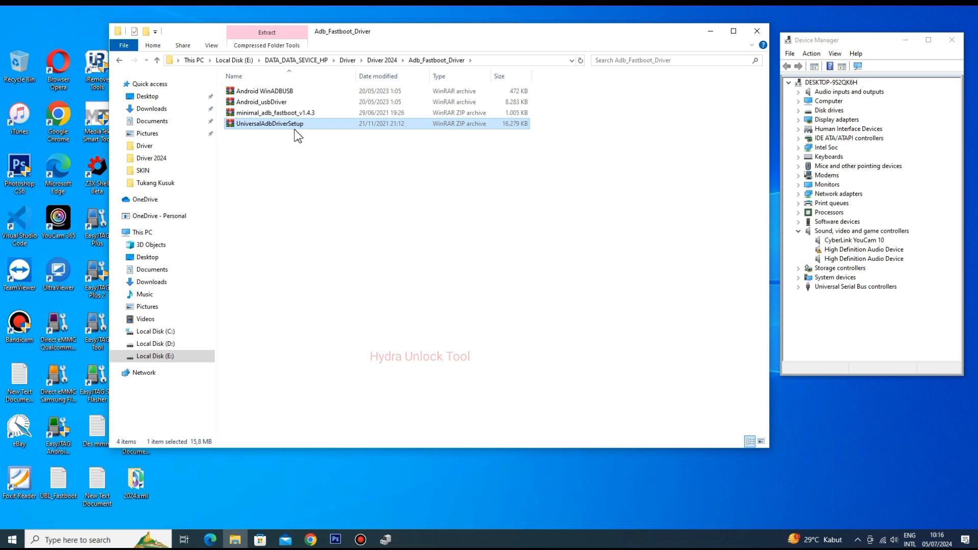
click(287, 144)
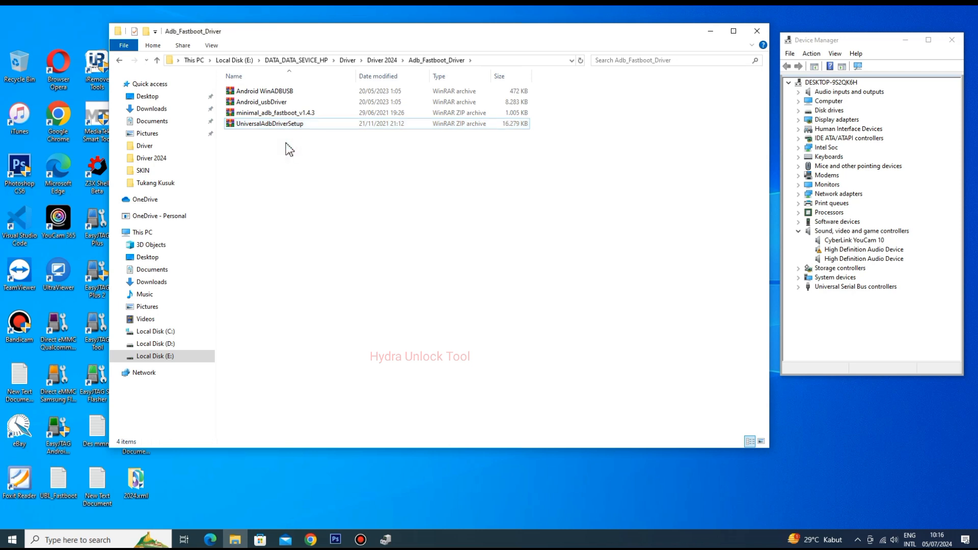
click(288, 113)
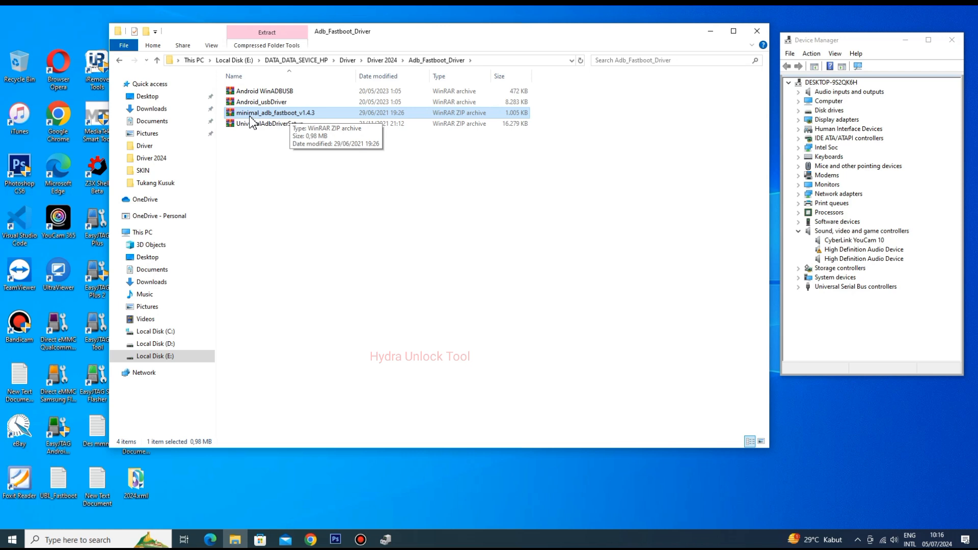
click(963, 7)
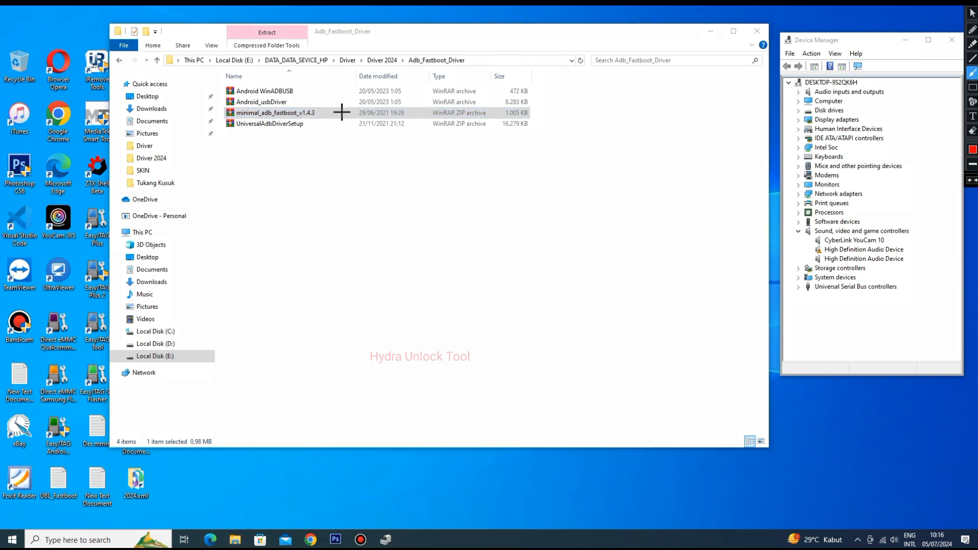
drag(346, 114, 317, 114)
click(973, 11)
click(298, 168)
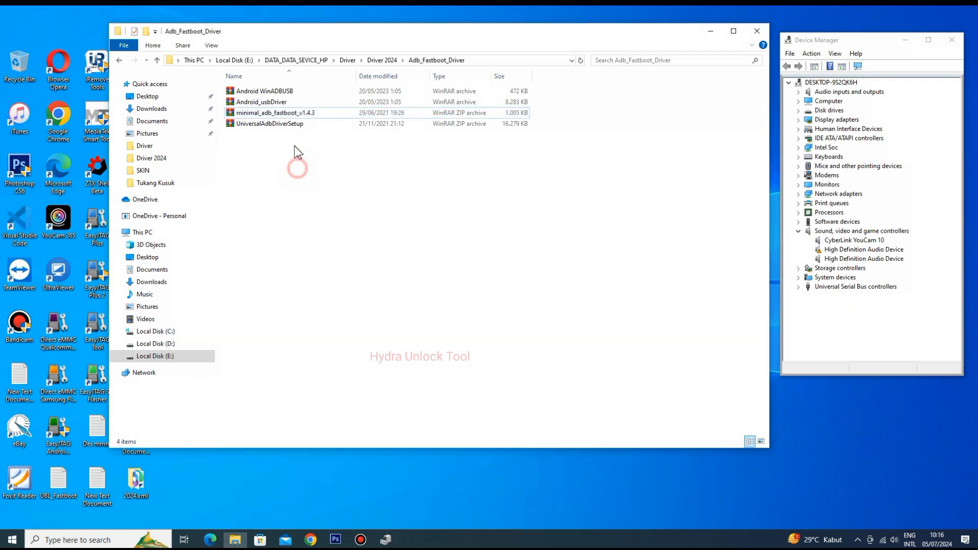
- Extract the minimal_adb_fastboot_v1.4.3 archive into a folder of the same name and open its inner folder
click(294, 113)
right_click(291, 114)
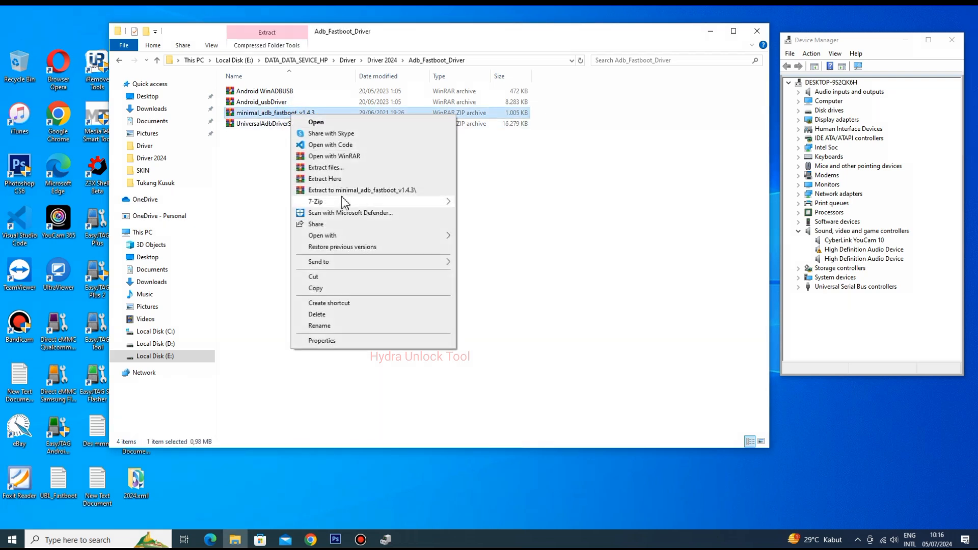
click(345, 190)
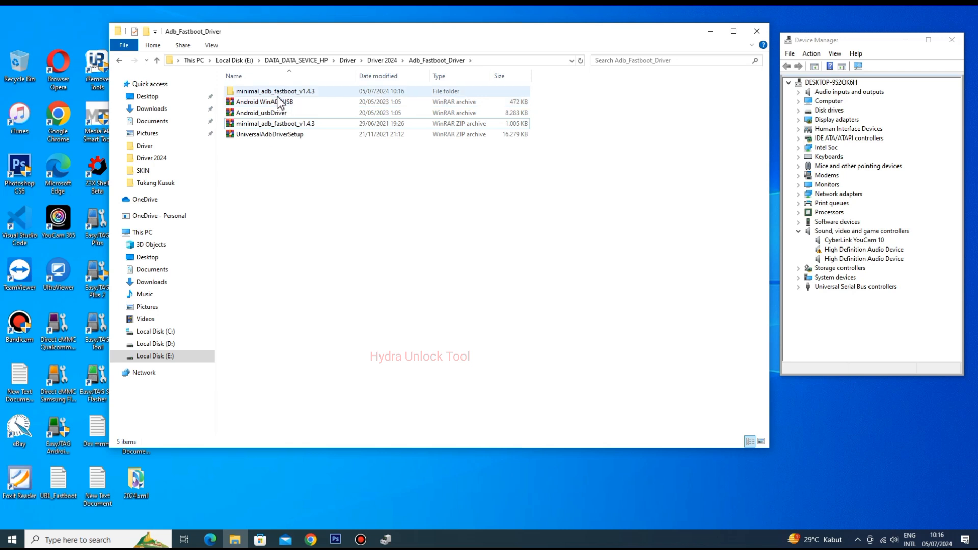
double_click(278, 92)
double_click(277, 92)
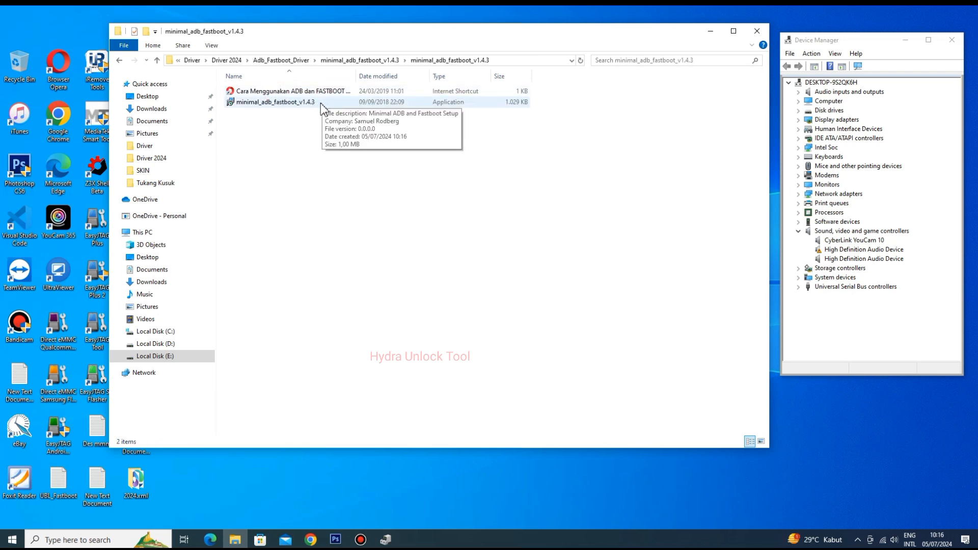
- Run the minimal_adb_fastboot_v1.4.3 installer and accept the existing C:\Program Files (x86)\Minimal ADB and Fastboot folder as the destination
click(275, 103)
right_click(276, 104)
click(312, 125)
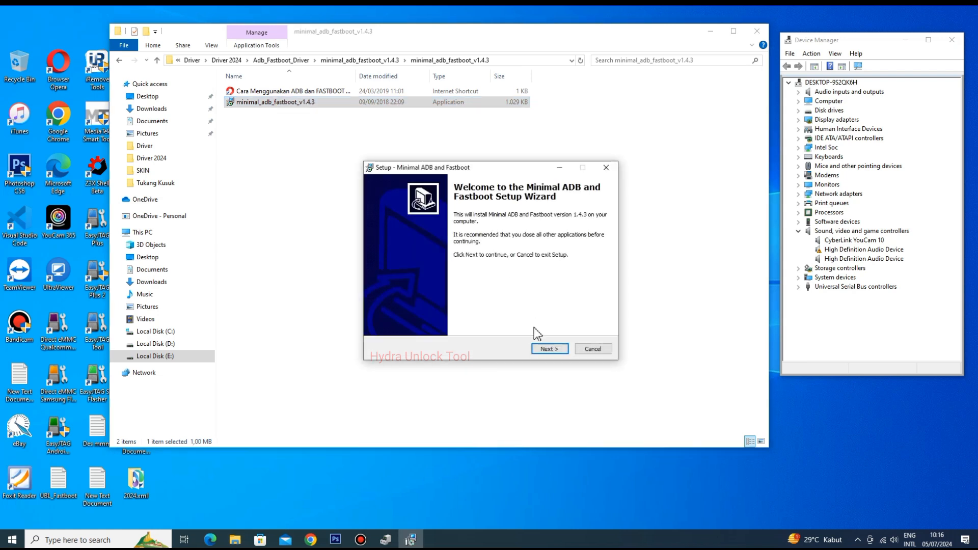
click(550, 350)
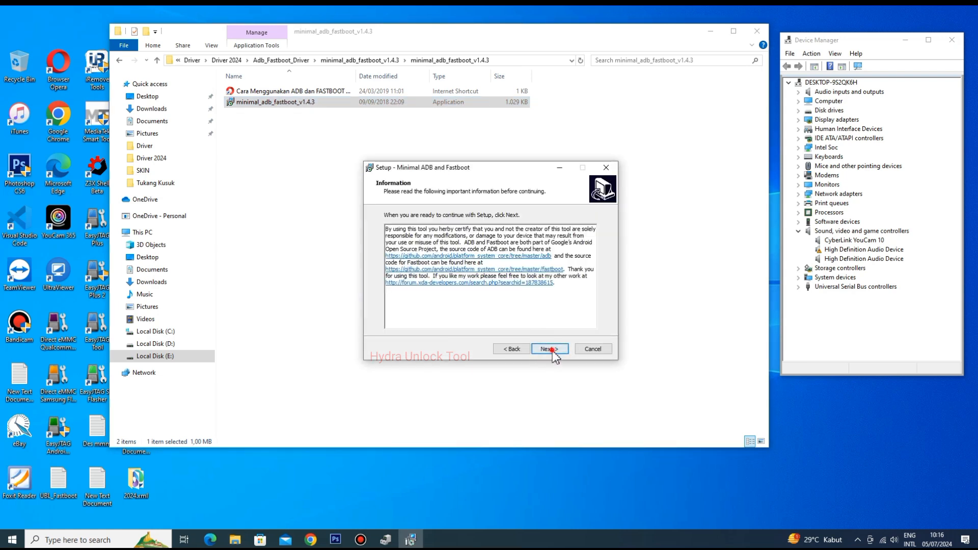
click(552, 350)
click(553, 351)
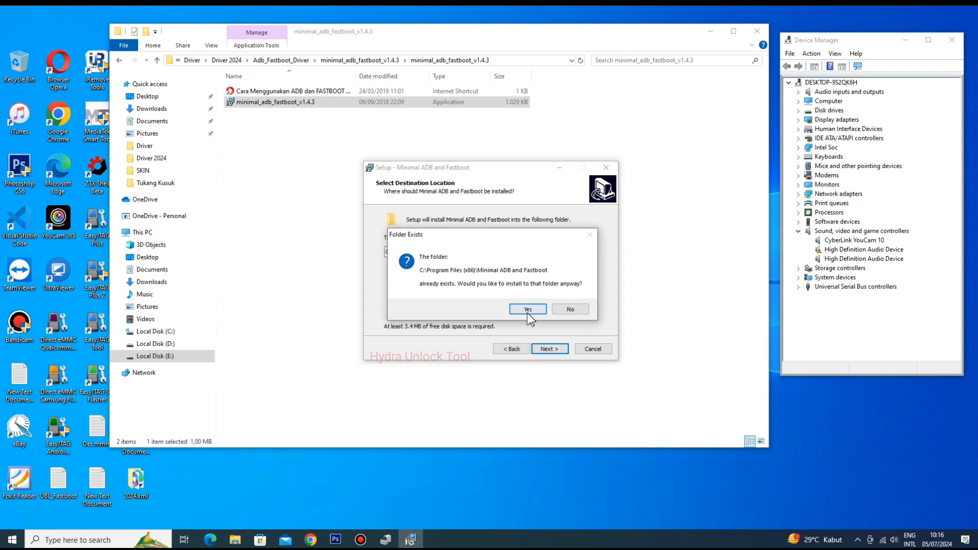
click(528, 311)
- Keep Minimal ADB and Fastboot as the Start Menu folder, enable the desktop icon, and install the program
click(556, 350)
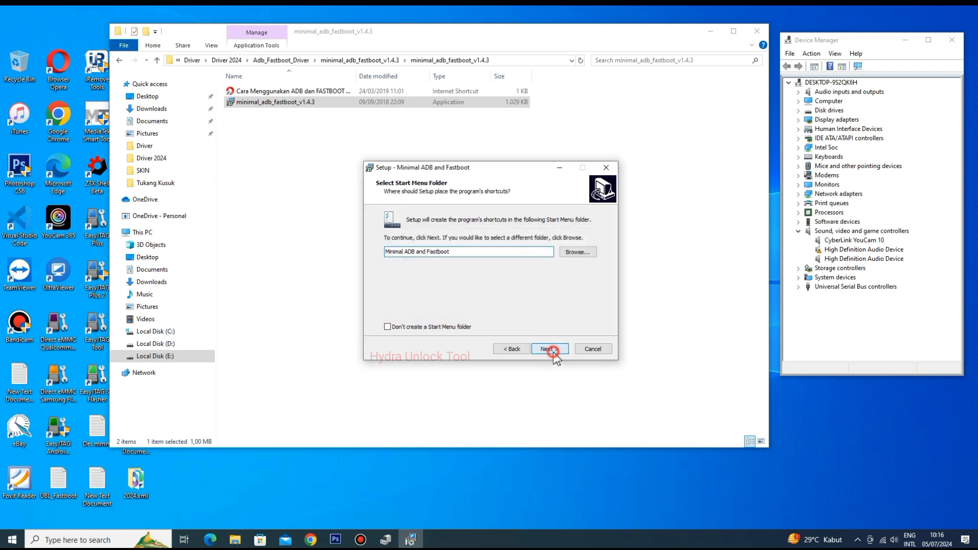
click(393, 248)
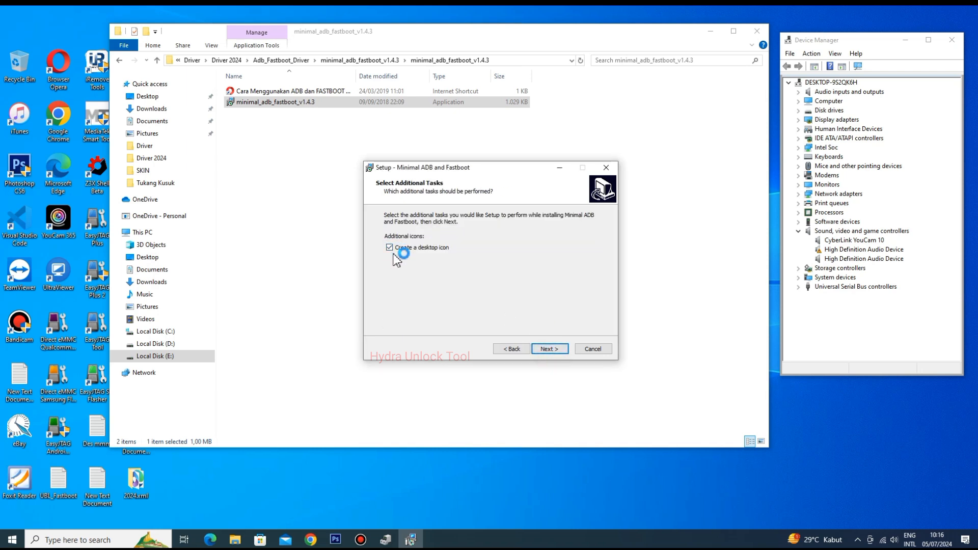
click(550, 349)
click(549, 350)
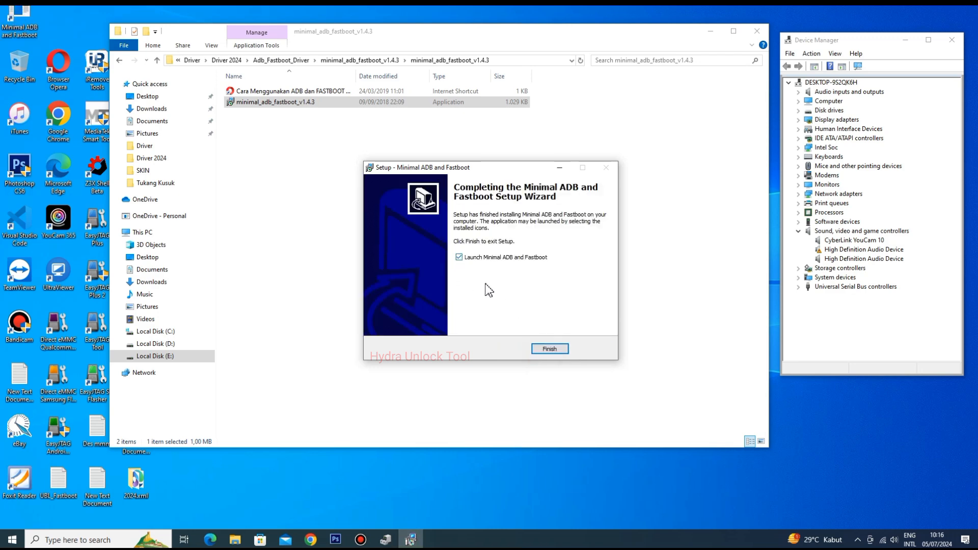
- Finish the setup with Launch Minimal ADB and Fastboot enabled and close the command window it opens
click(549, 350)
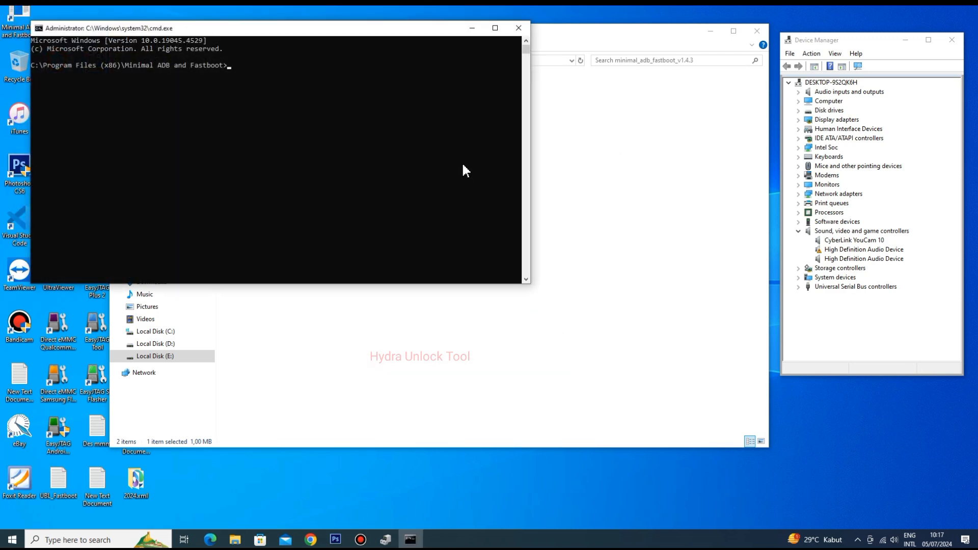
drag(255, 32, 380, 88)
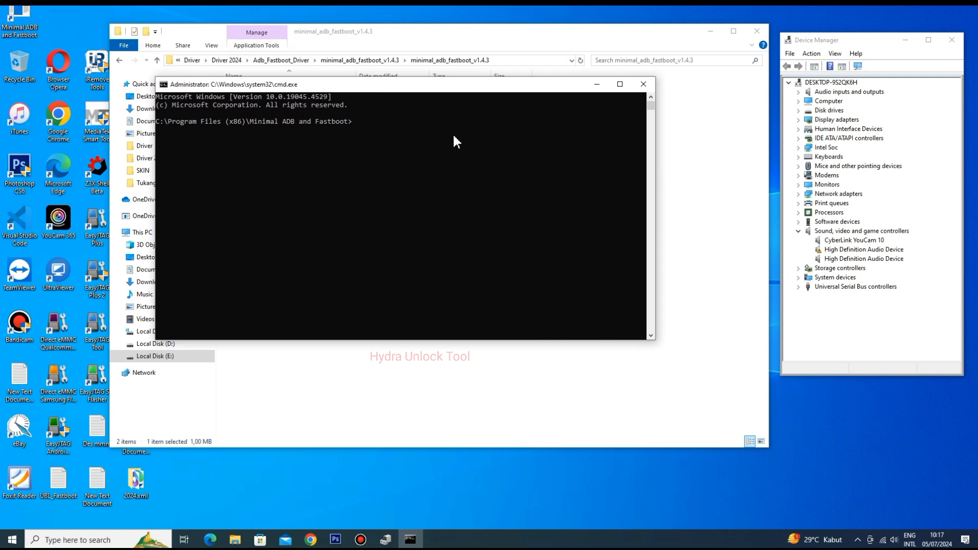
click(644, 84)
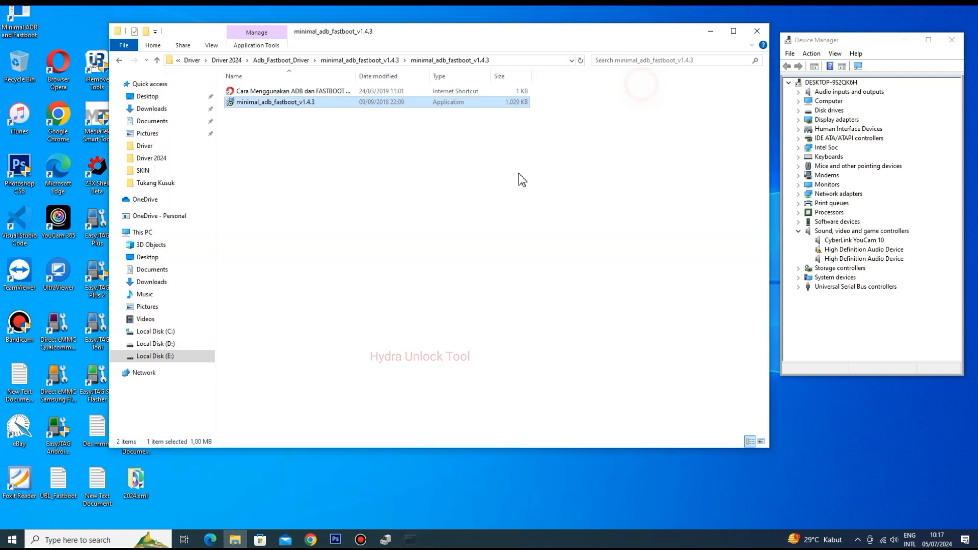
- Return to the Adb_Fastboot_Driver folder and review the driver archives it contains
click(492, 185)
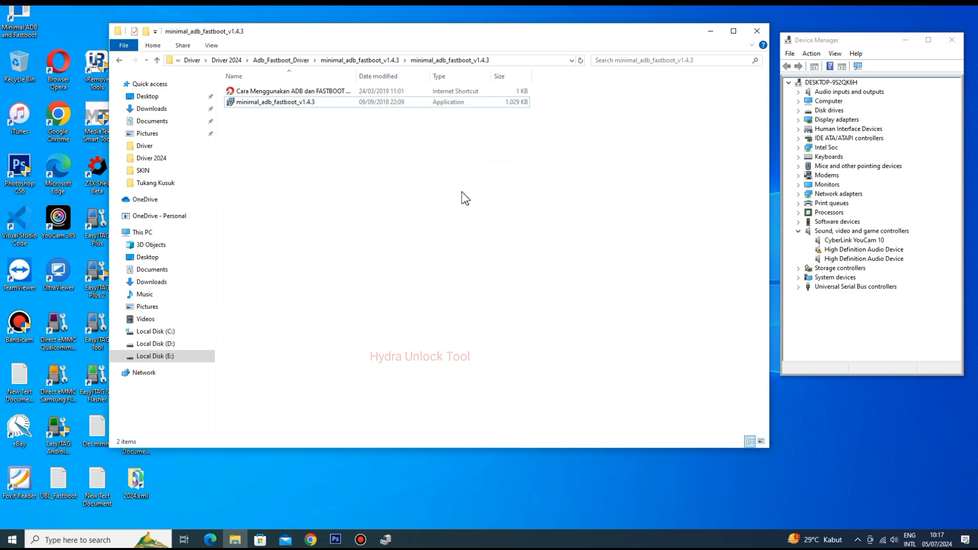
click(123, 61)
click(123, 61)
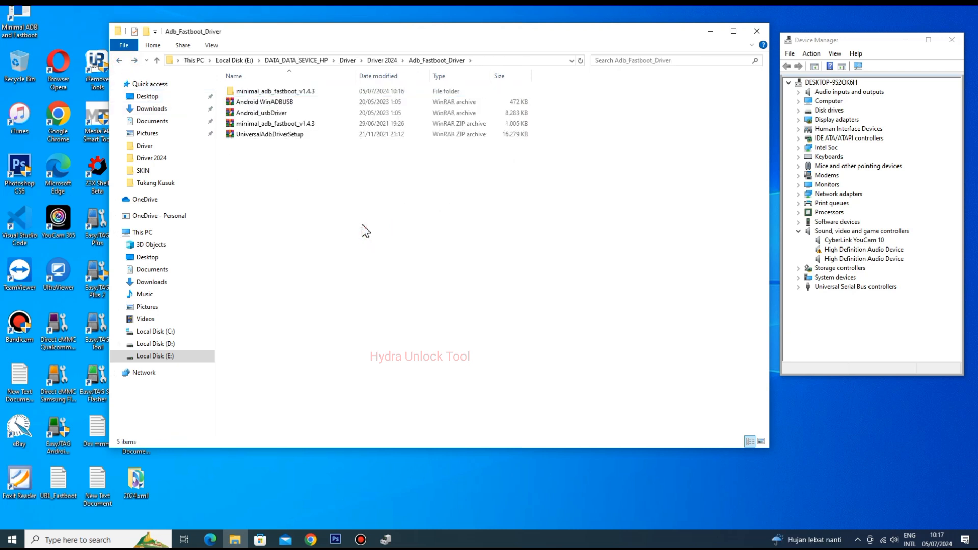
click(297, 164)
drag(282, 155, 280, 101)
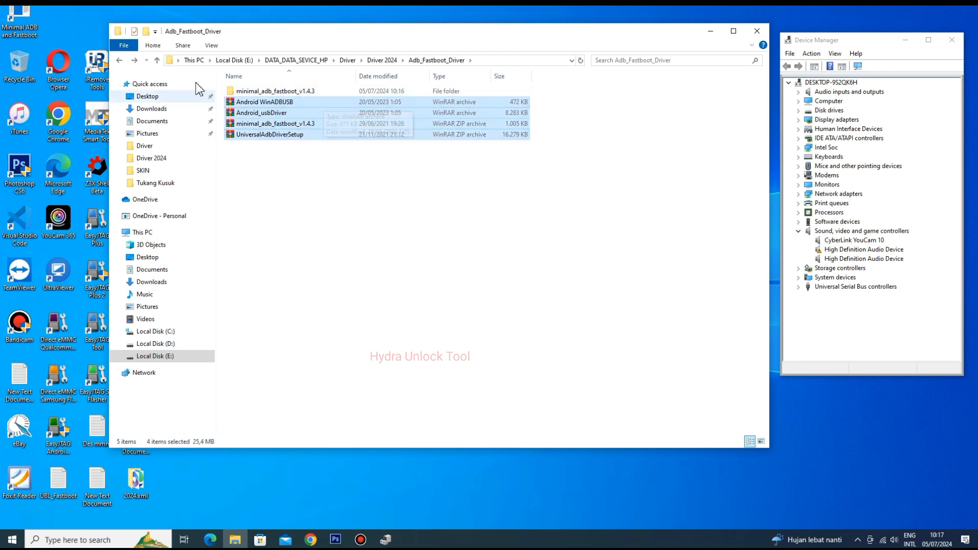
- Look through the Appel_Driver folder inside Driver 2024, and return to the Driver 2024 folder
click(125, 60)
click(243, 102)
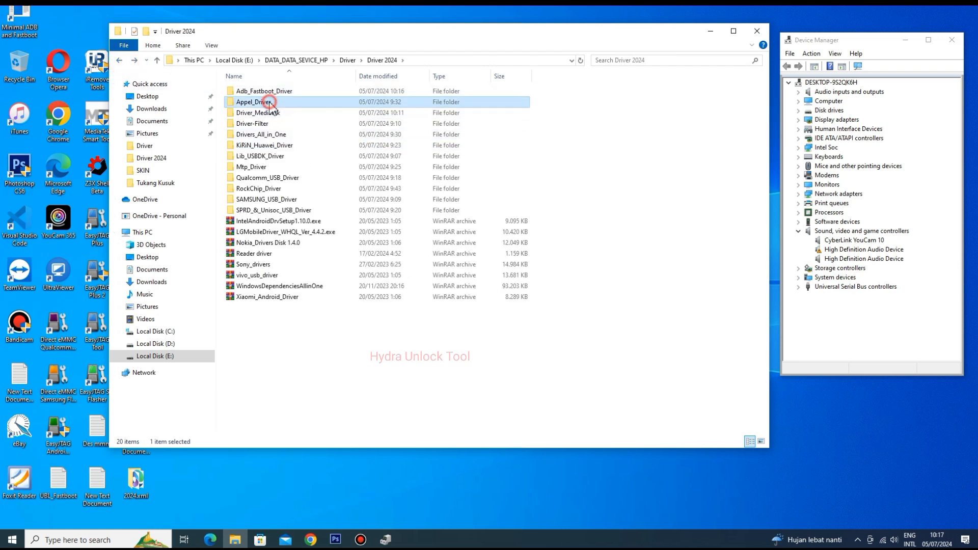
double_click(241, 103)
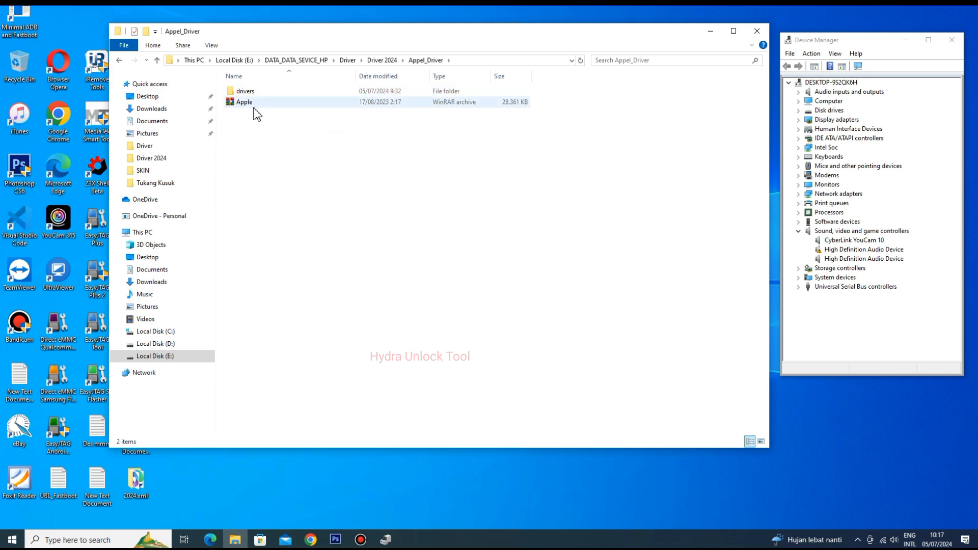
click(118, 60)
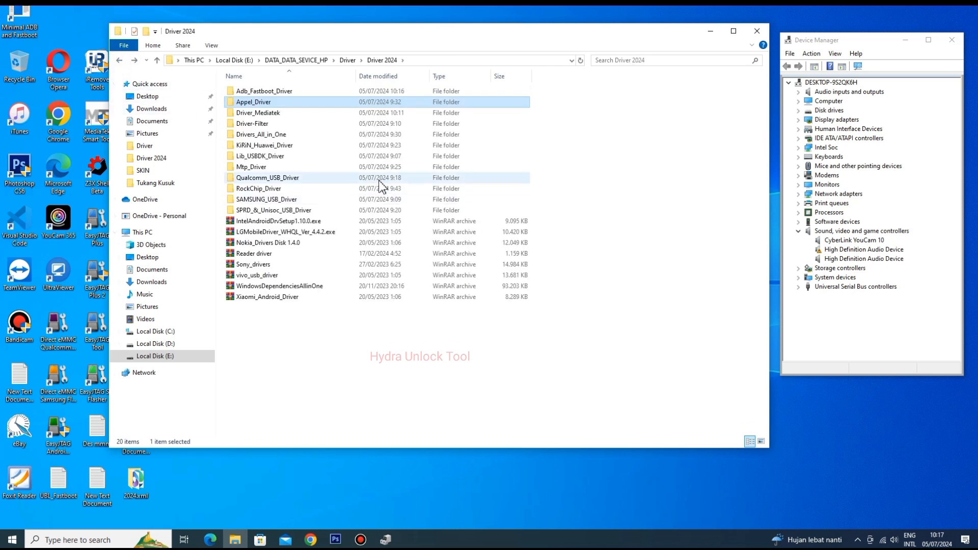
- Open the Driver-Filter folder and examine the iSocUSB-Driver-Setup, libusb-win32-devel-filter and PdaNet archives
click(267, 126)
double_click(257, 125)
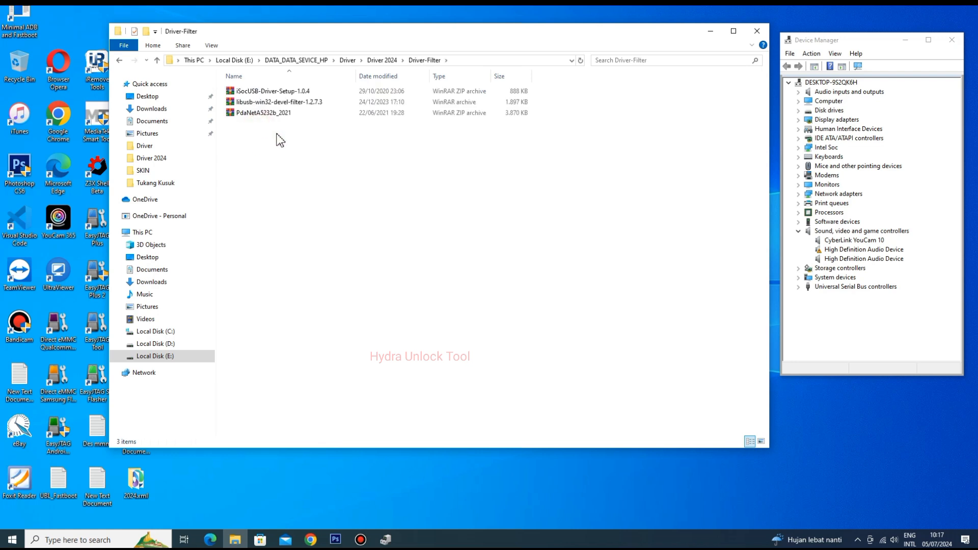
click(888, 58)
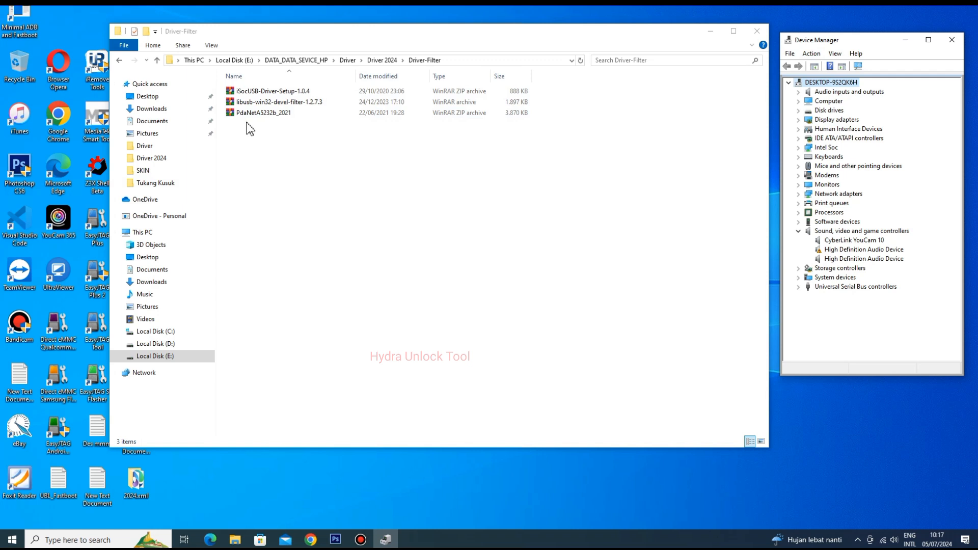
drag(286, 136, 297, 87)
click(309, 136)
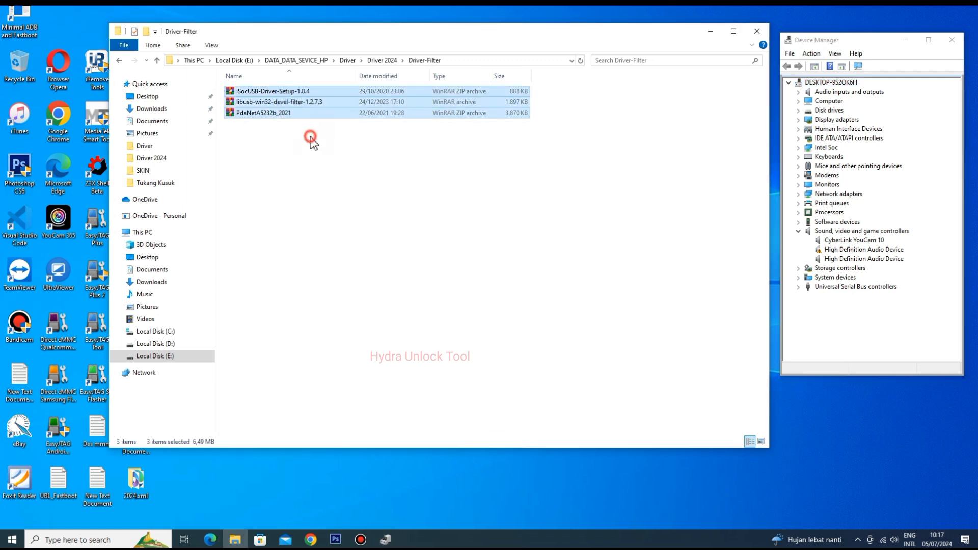
click(312, 102)
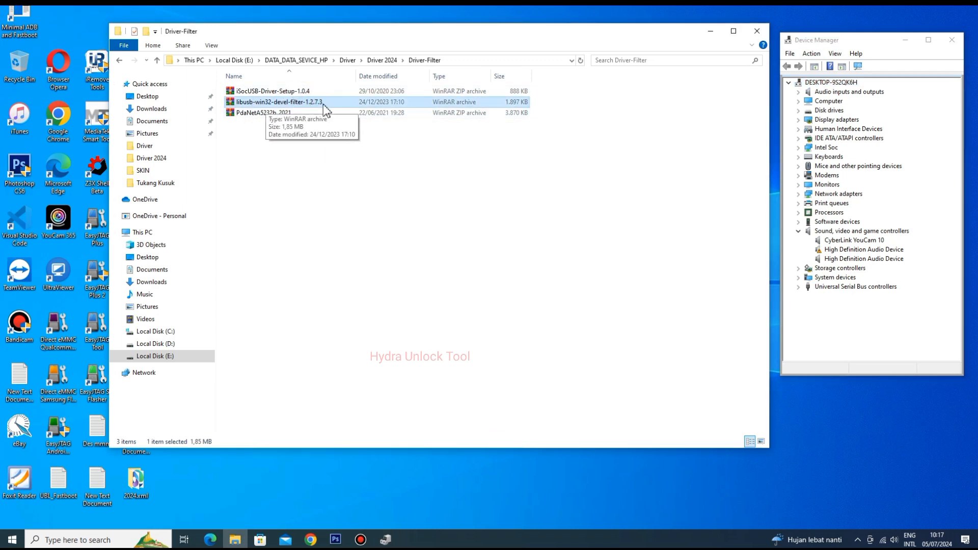
click(274, 92)
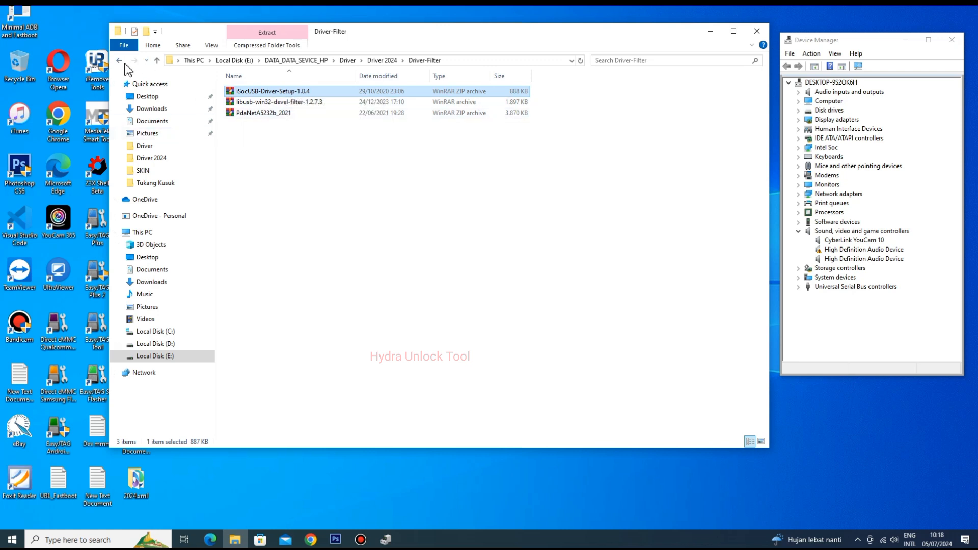
click(335, 103)
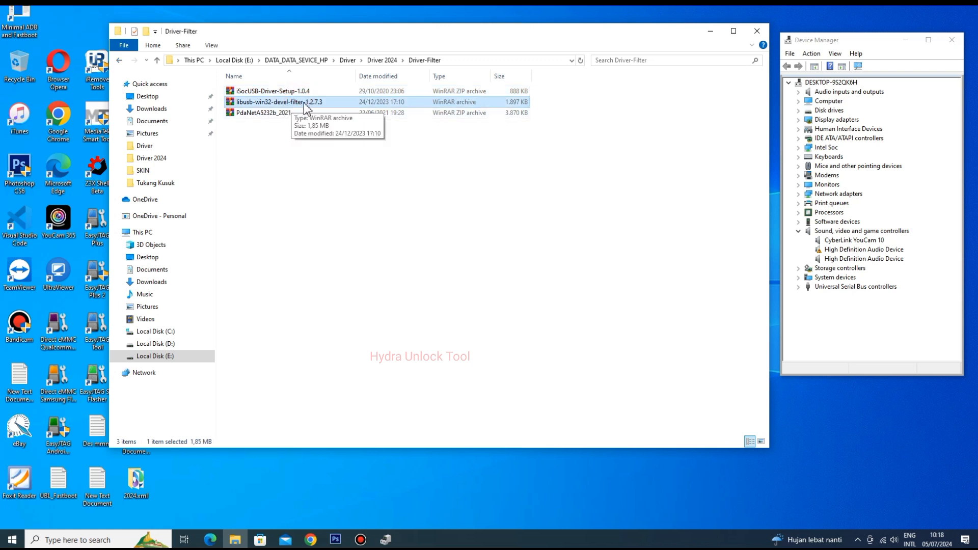
click(265, 117)
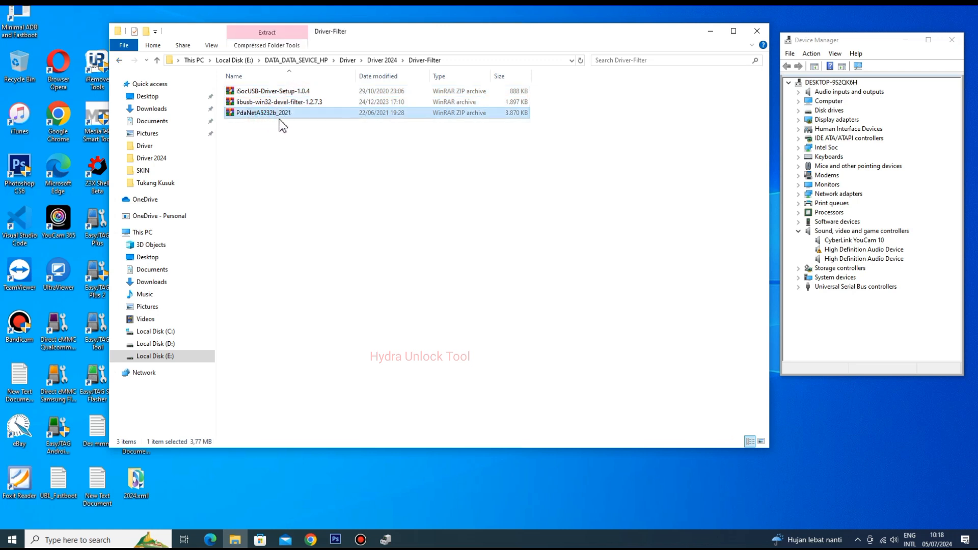
- Go back to Driver 2024, open the nested Lib_USBDK_Driver folder and review its libusb and UsbDk installers
click(121, 61)
click(268, 146)
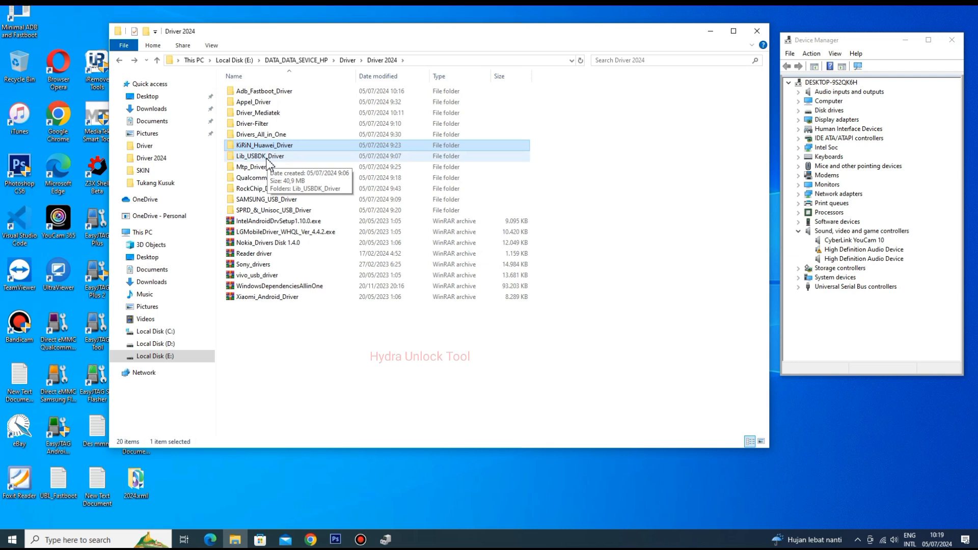
click(268, 158)
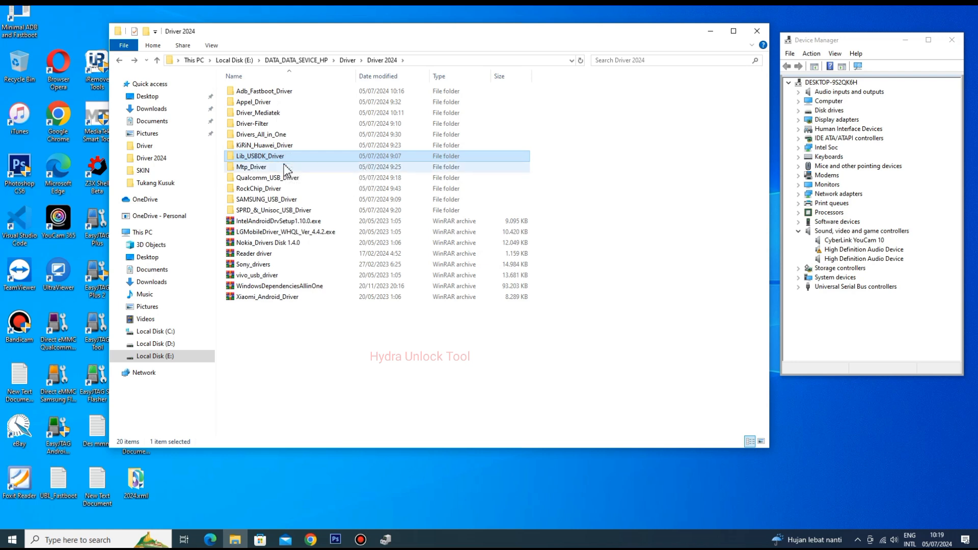
double_click(268, 155)
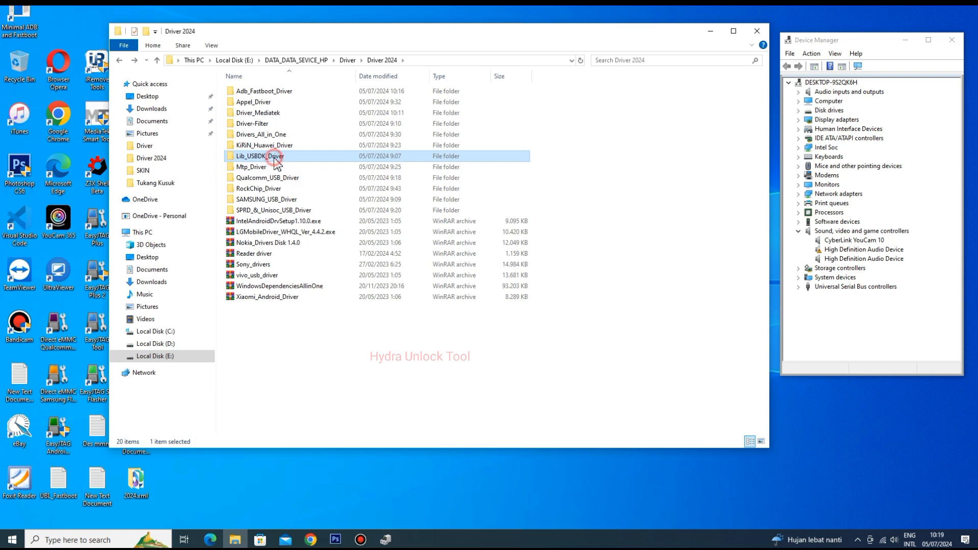
double_click(266, 92)
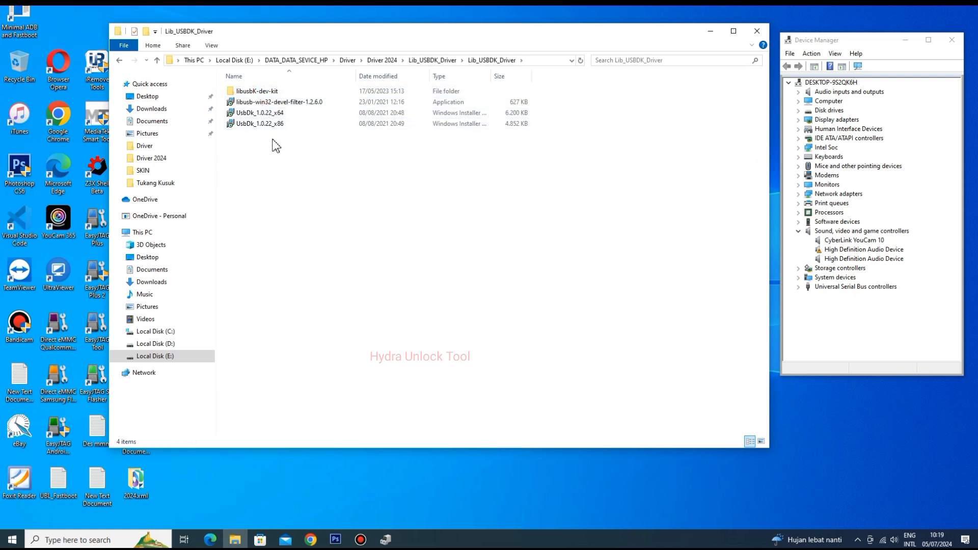
drag(271, 135, 291, 89)
click(284, 148)
click(964, 6)
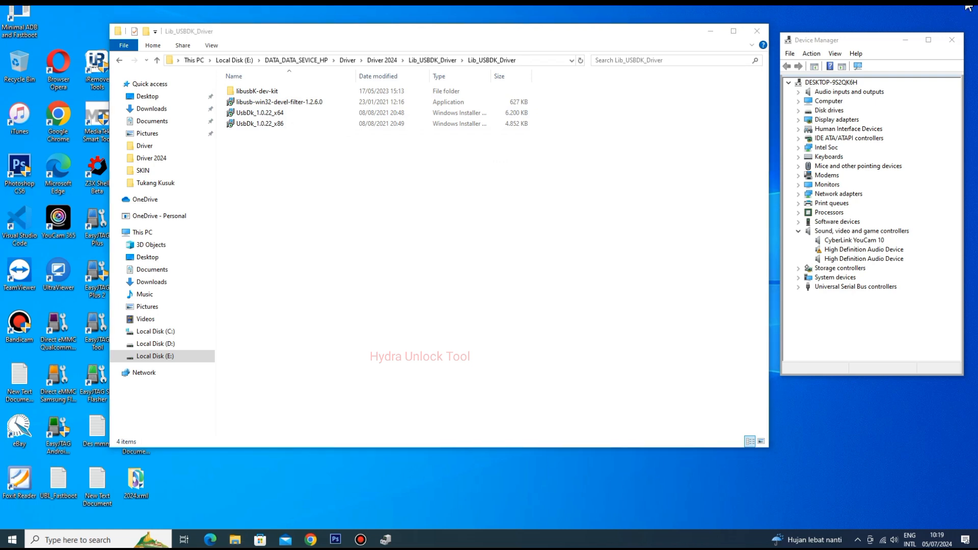
drag(324, 116, 287, 114)
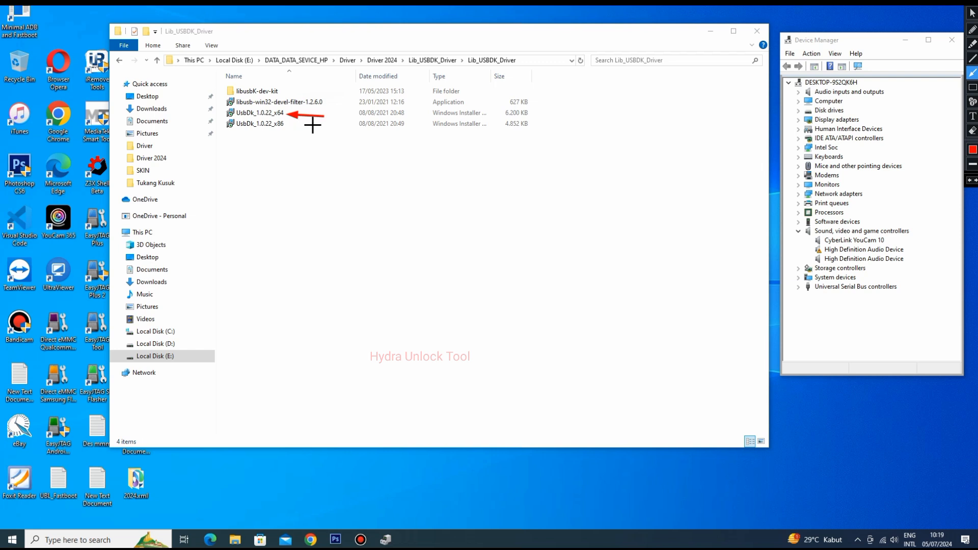
drag(324, 124, 289, 123)
click(972, 14)
click(464, 200)
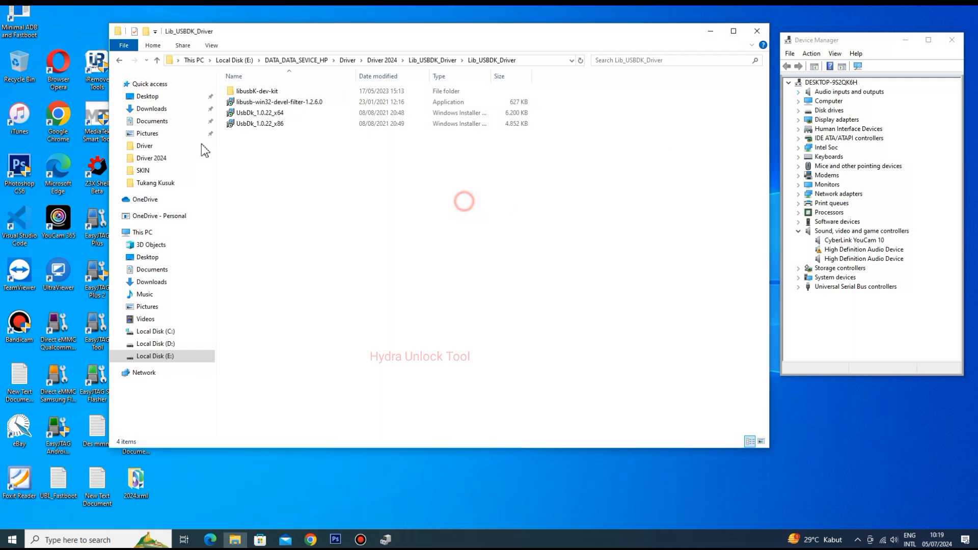
- Inspect the contents of the libusbK-dev-kit folder and return to the Driver 2024 folder
double_click(284, 91)
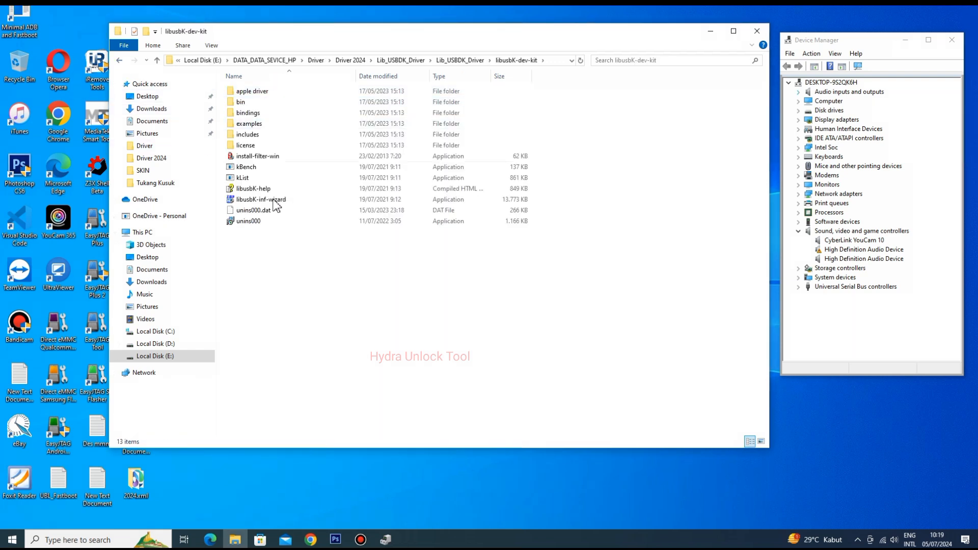
click(119, 61)
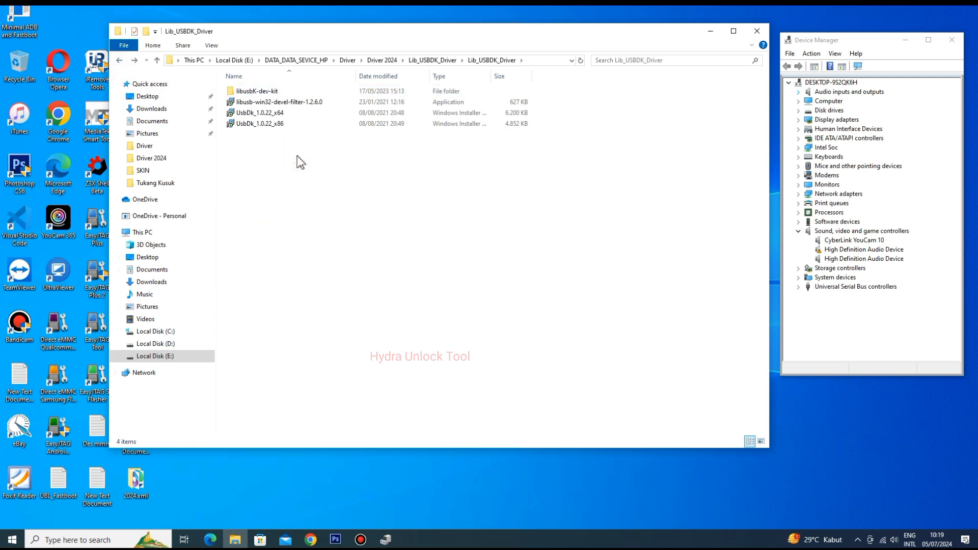
click(120, 61)
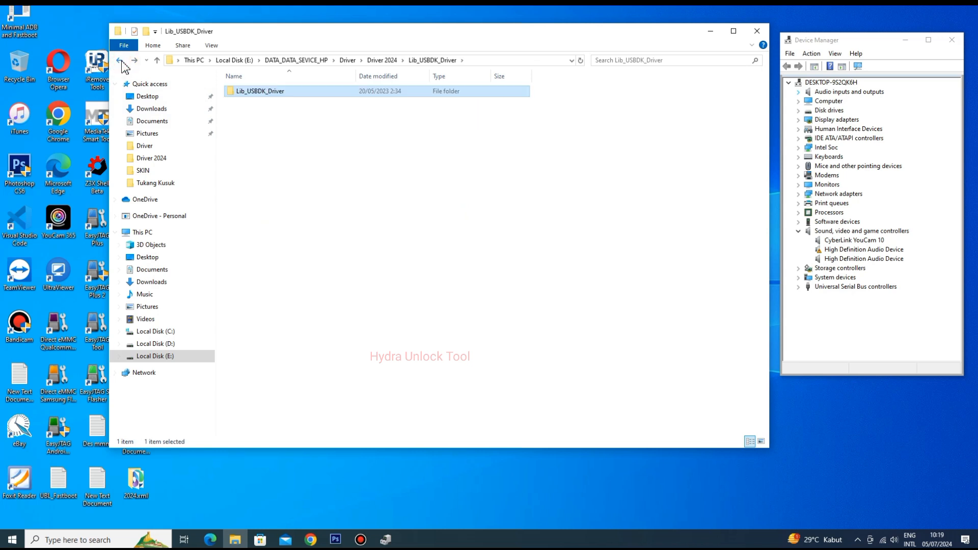
click(121, 62)
- Check the MtpDriver archive in the Mtp_Driver folder and return to the Driver 2024 folder
click(262, 170)
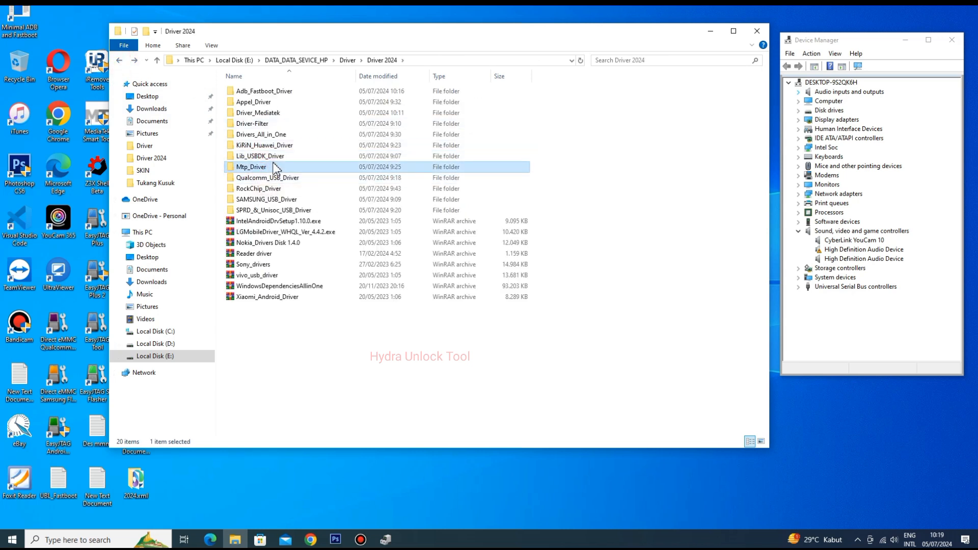
double_click(258, 168)
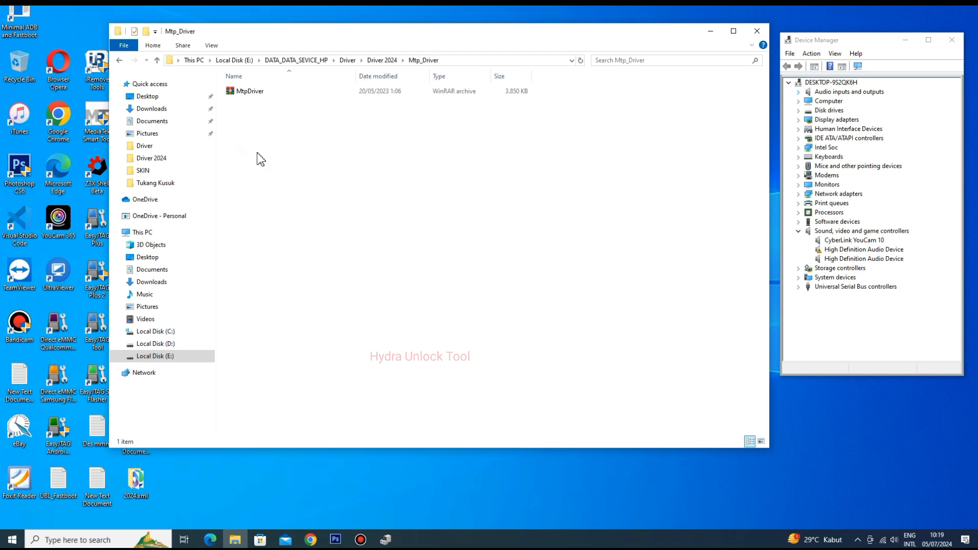
click(249, 95)
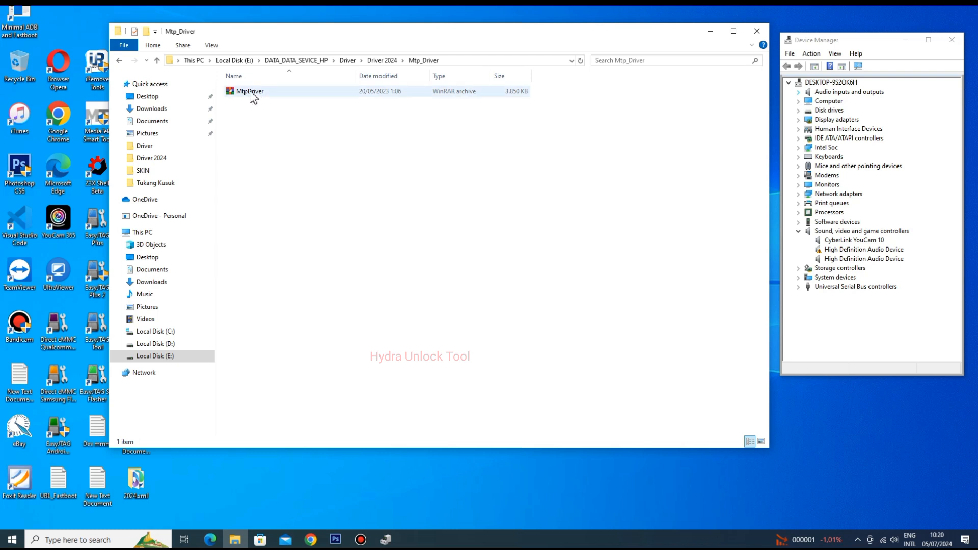
click(119, 60)
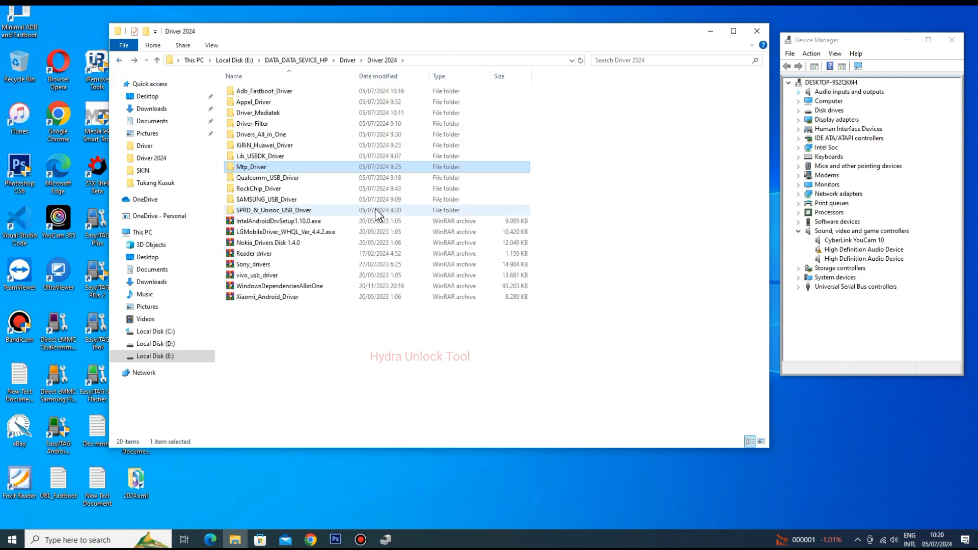
- Examine the QDLoader and Qualcomm Diag archives in the Qualcomm_USB_Driver folder, and return to Driver 2024
double_click(298, 178)
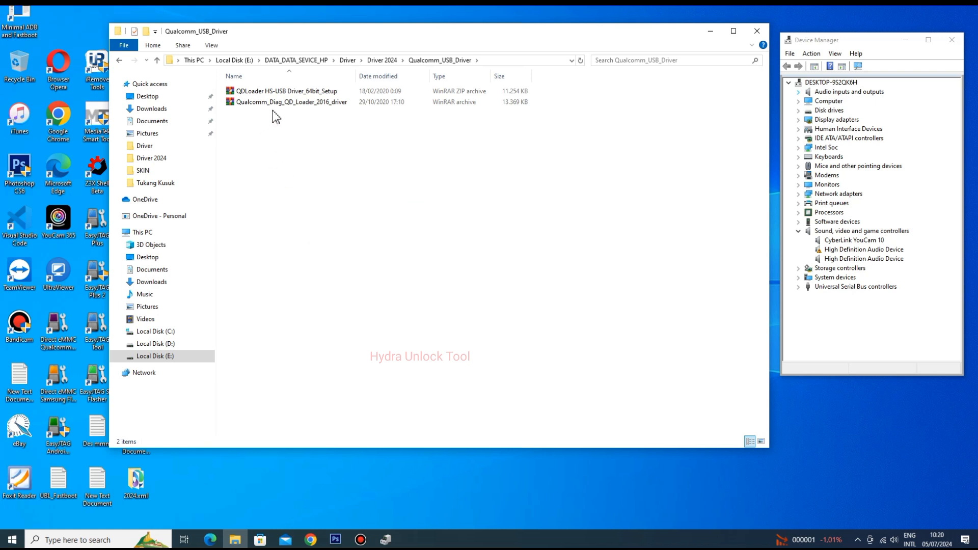
drag(284, 118, 273, 95)
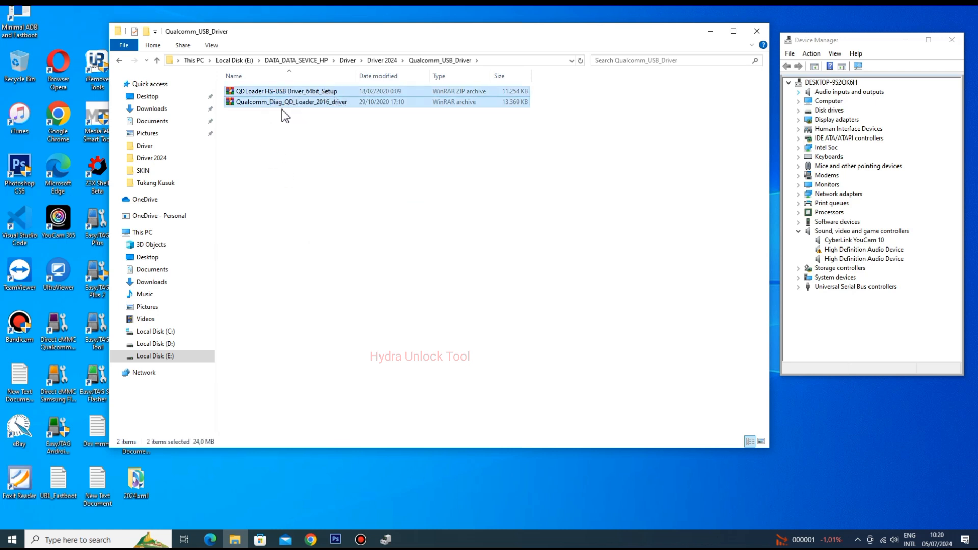
click(311, 109)
click(271, 103)
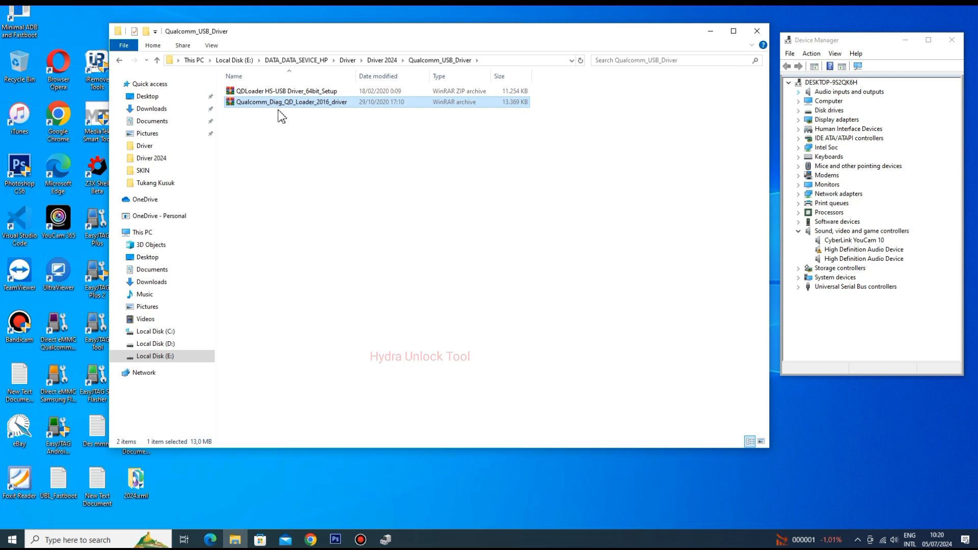
click(280, 91)
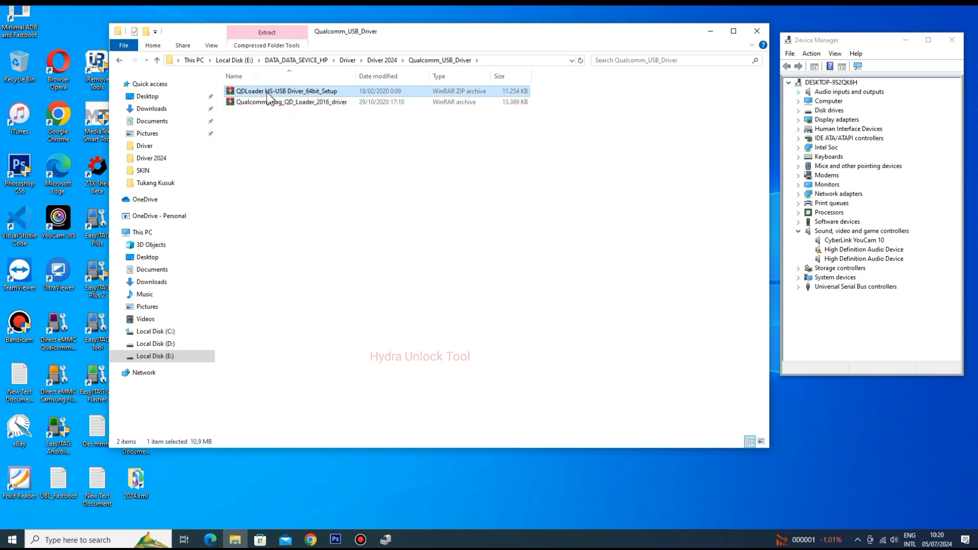
click(120, 60)
- Open the RockChip_Driver folder and review its Allwinner_Driver and RockChip archives
click(275, 200)
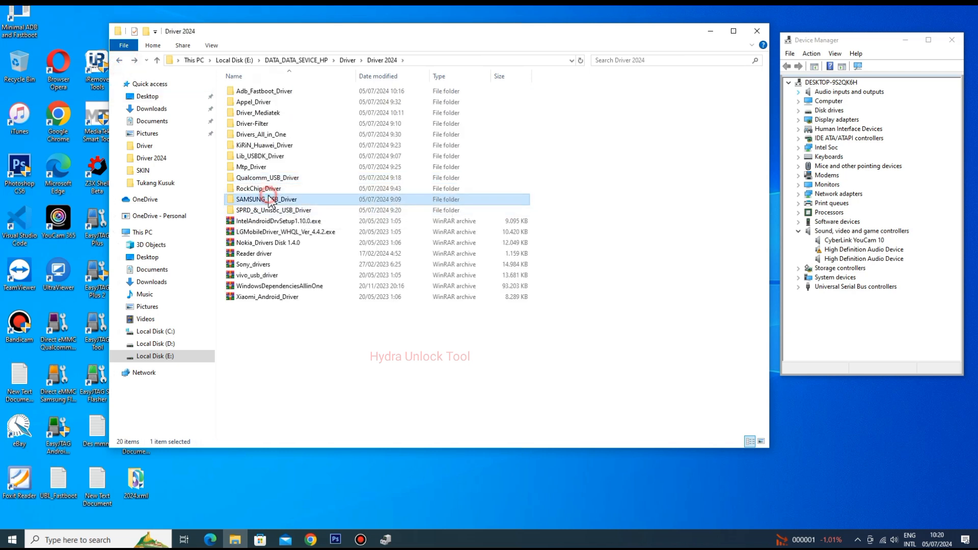
click(286, 210)
click(262, 200)
click(265, 190)
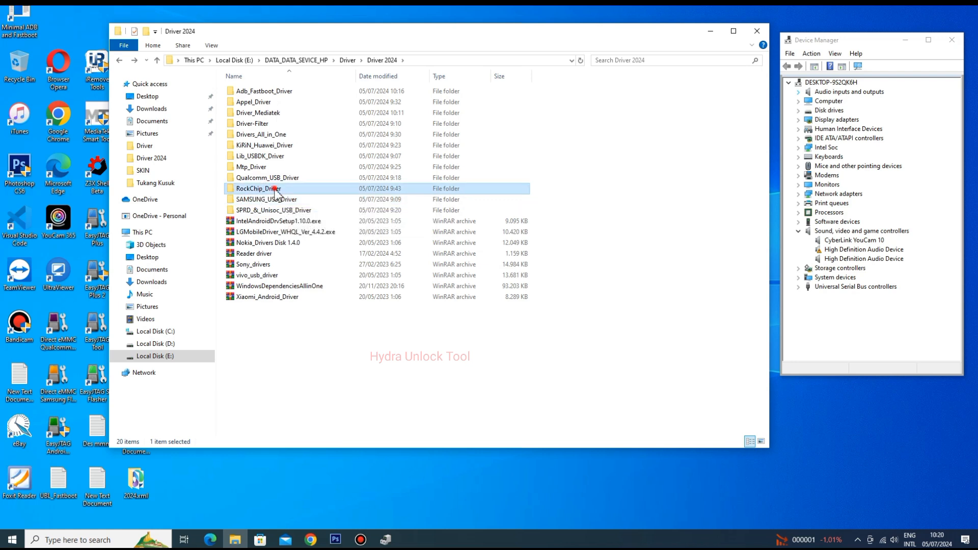
double_click(275, 190)
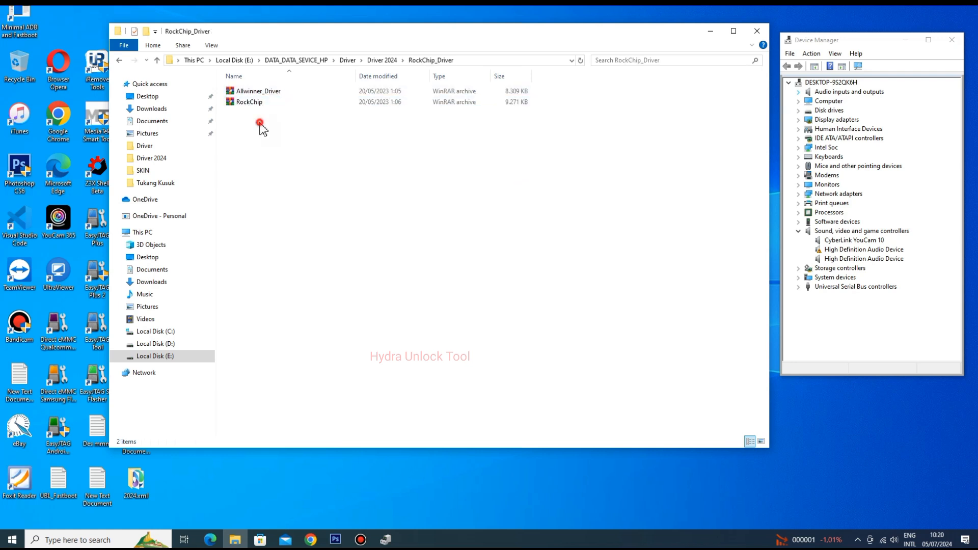
drag(260, 124, 267, 91)
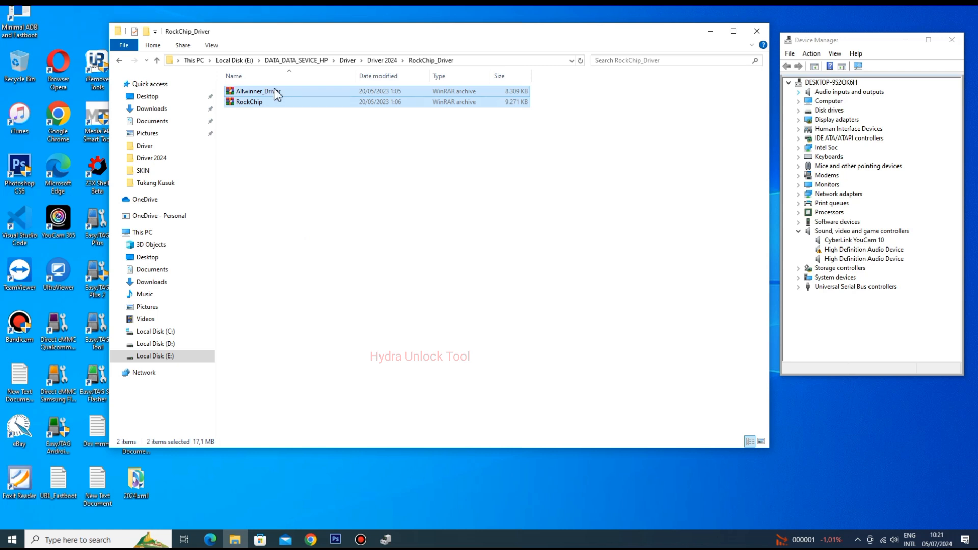
- Check the Allwinner_Driver and RockChip archives in the RockChip_Driver folder and return to the Driver 2024 folder
click(268, 130)
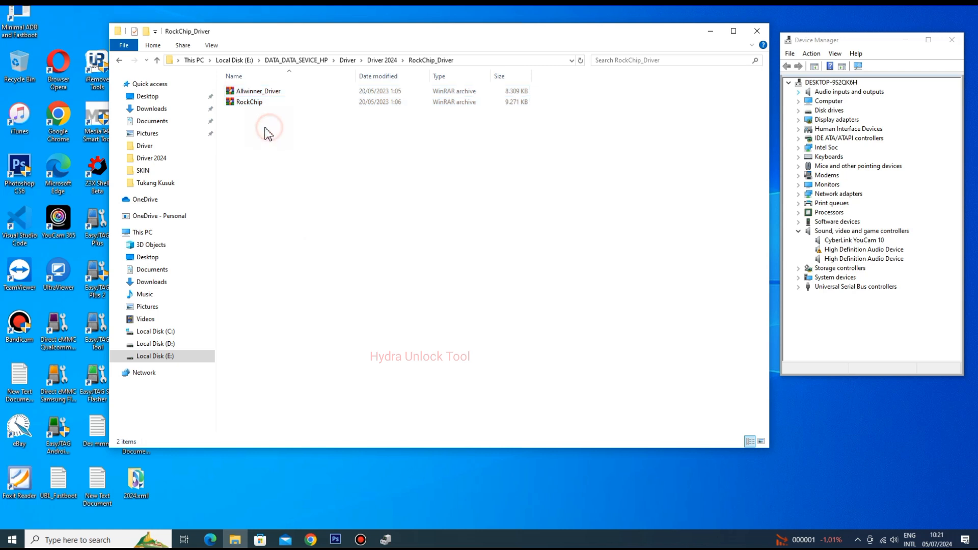
click(256, 105)
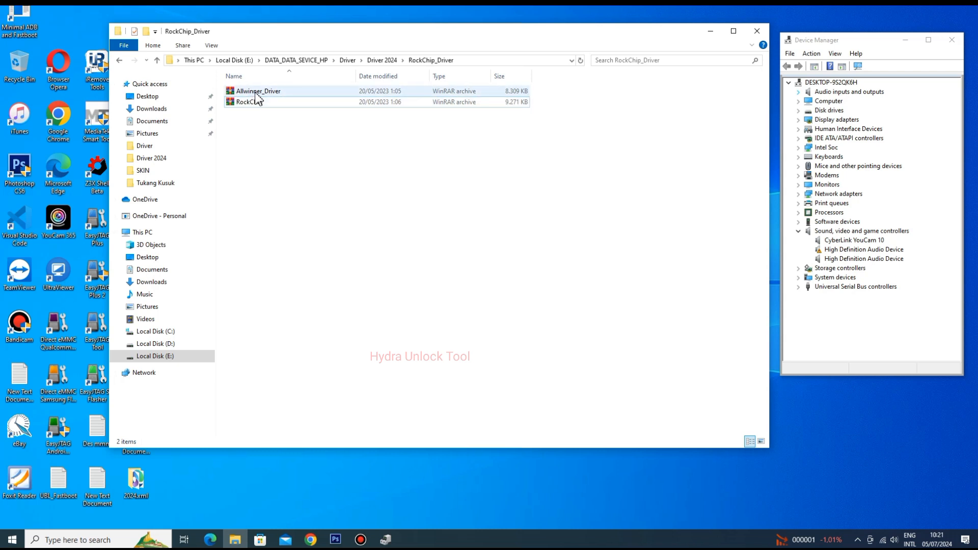
click(251, 126)
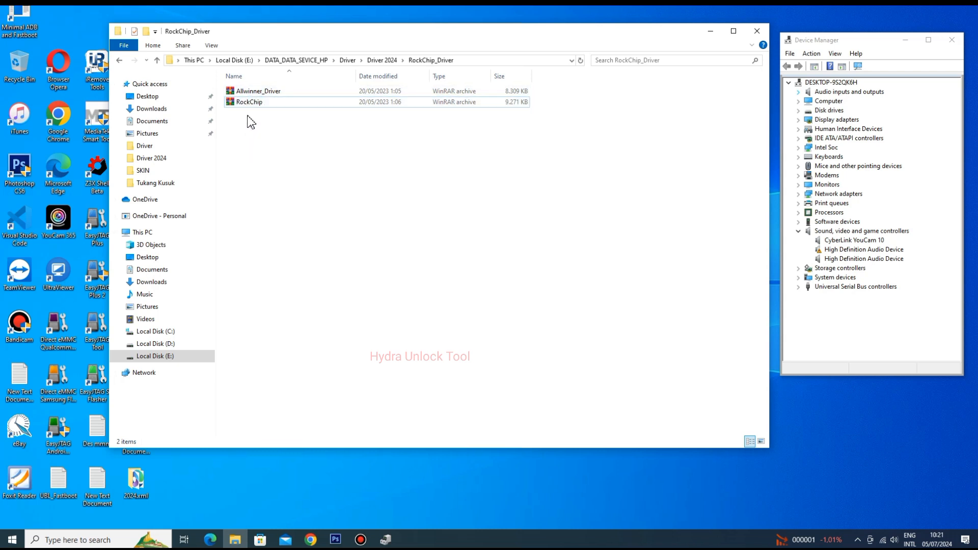
drag(247, 112, 248, 95)
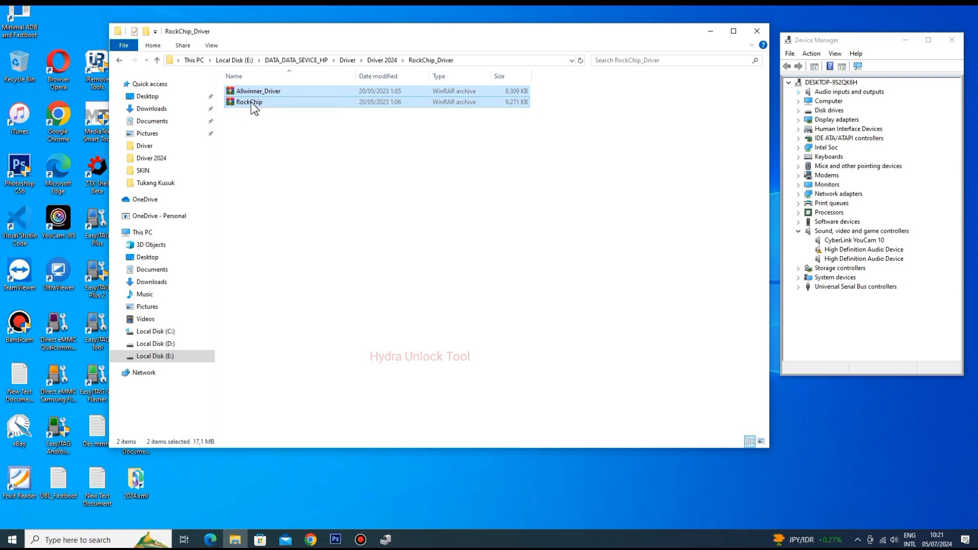
click(119, 62)
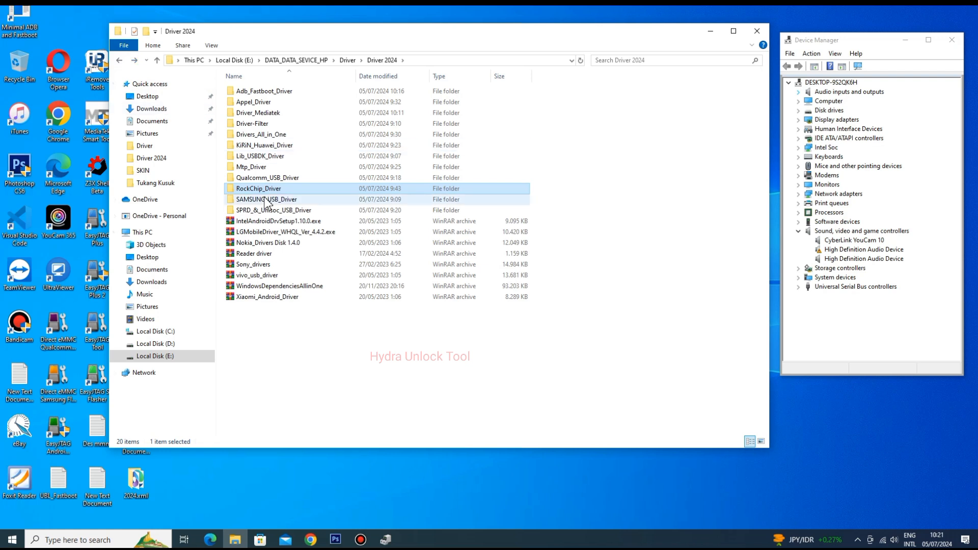
- Examine the SPD, SPRD and Unisoc driver archives in the SPRD_&_Unisoc_USB_Driver folder and return to Driver 2024
click(260, 201)
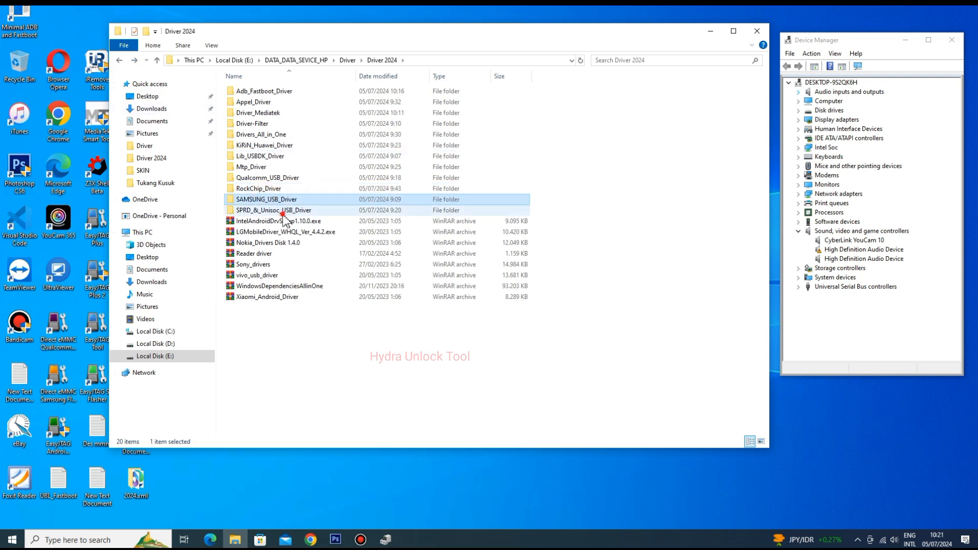
click(281, 212)
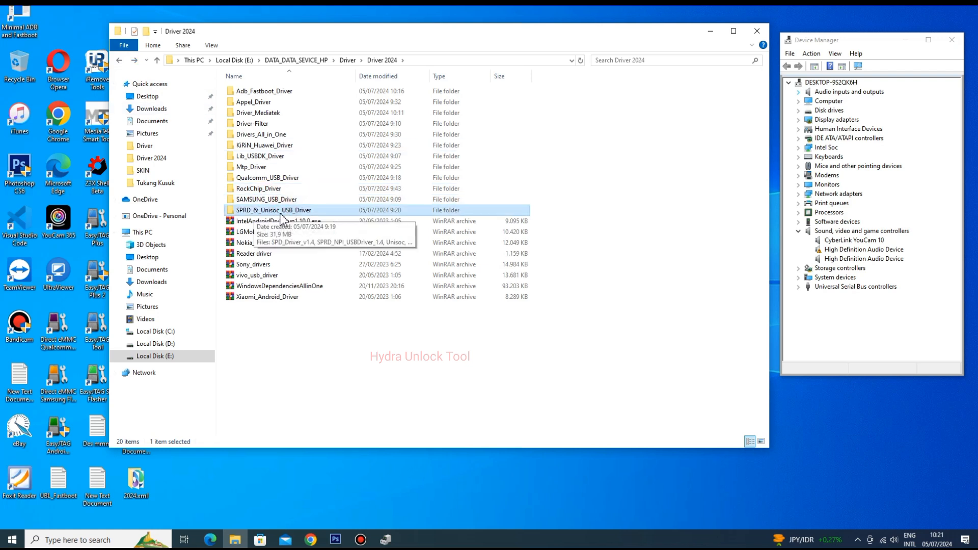
double_click(281, 214)
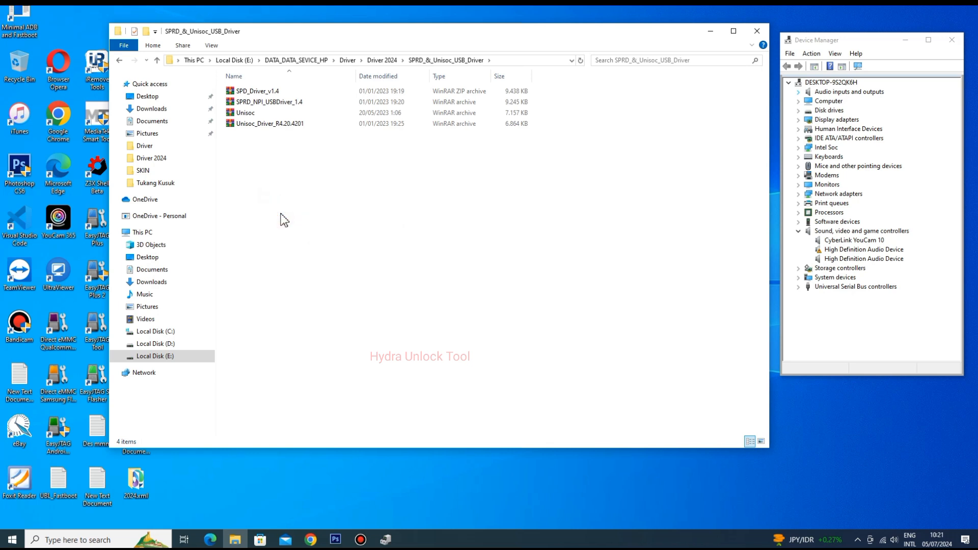
click(257, 91)
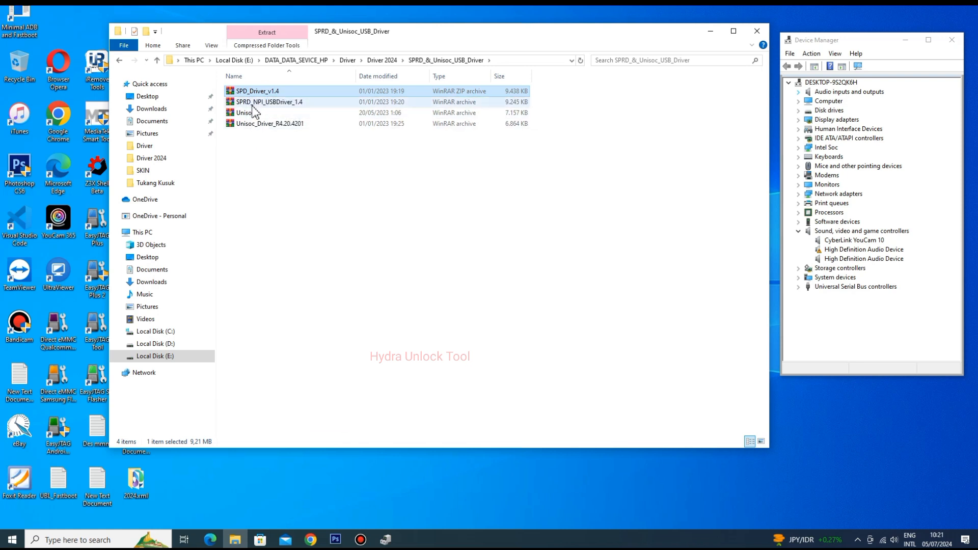
click(279, 124)
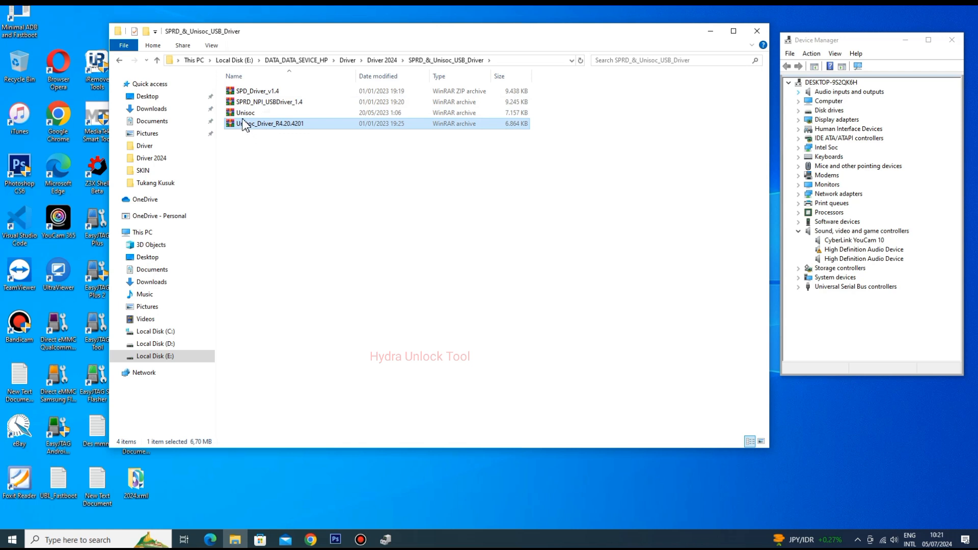
ctrl+click(257, 115)
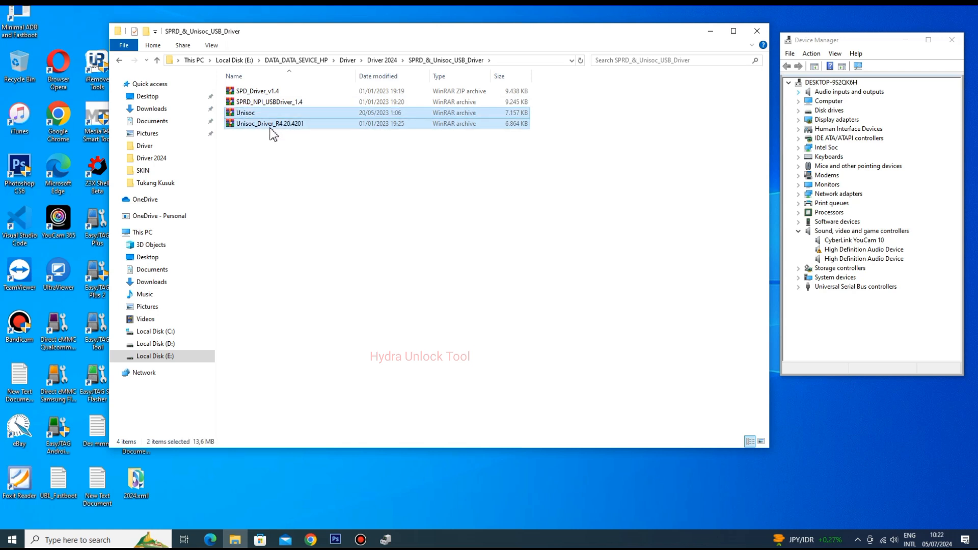
drag(274, 91, 271, 104)
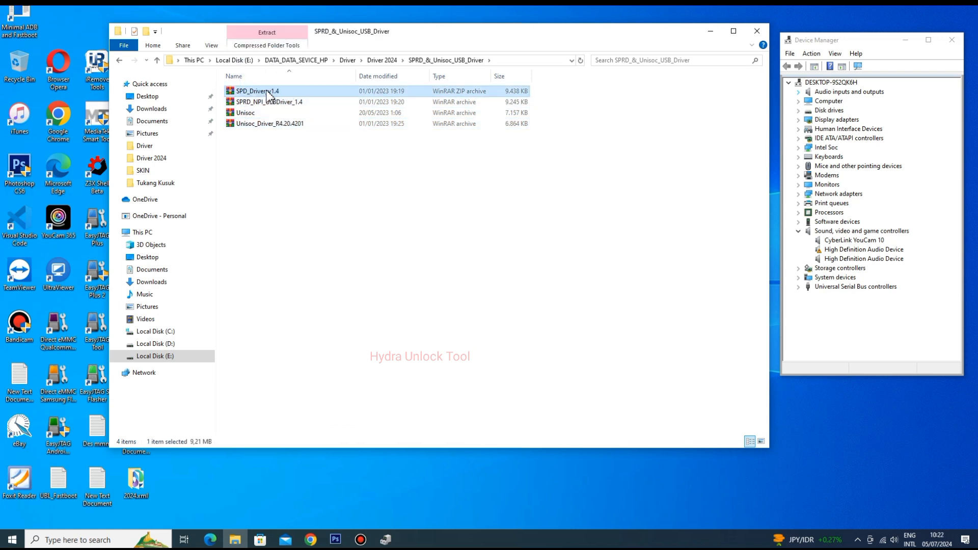
click(120, 61)
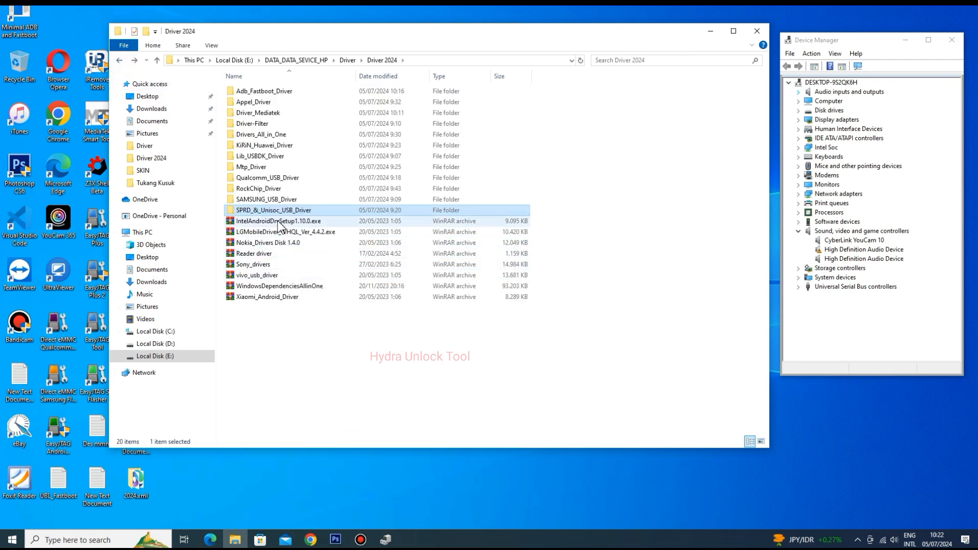
- Review the standalone driver archives in Driver 2024, from IntelAndroidDrvSetup1.10.0.exe to Xiaomi_Android_Driver, and look over the folder's full contents
click(275, 224)
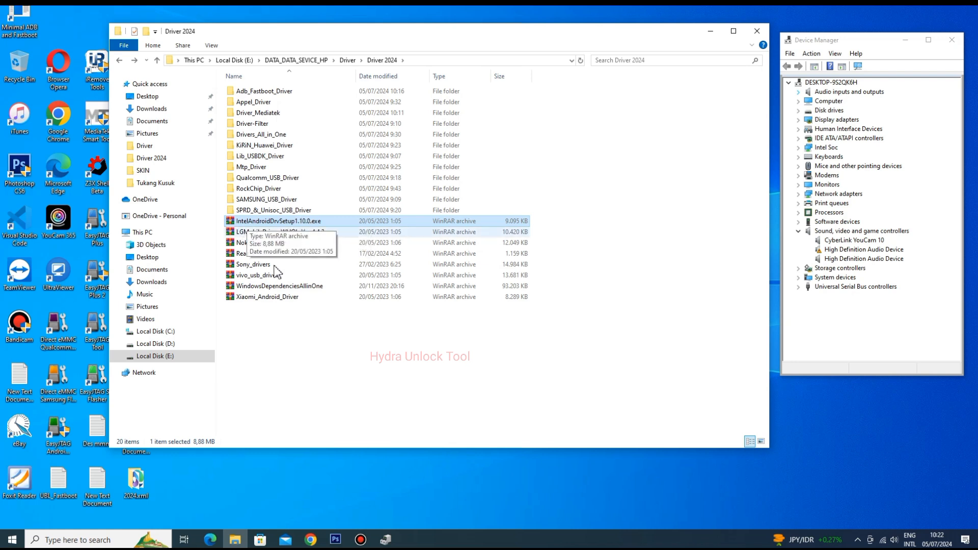
drag(273, 334, 275, 239)
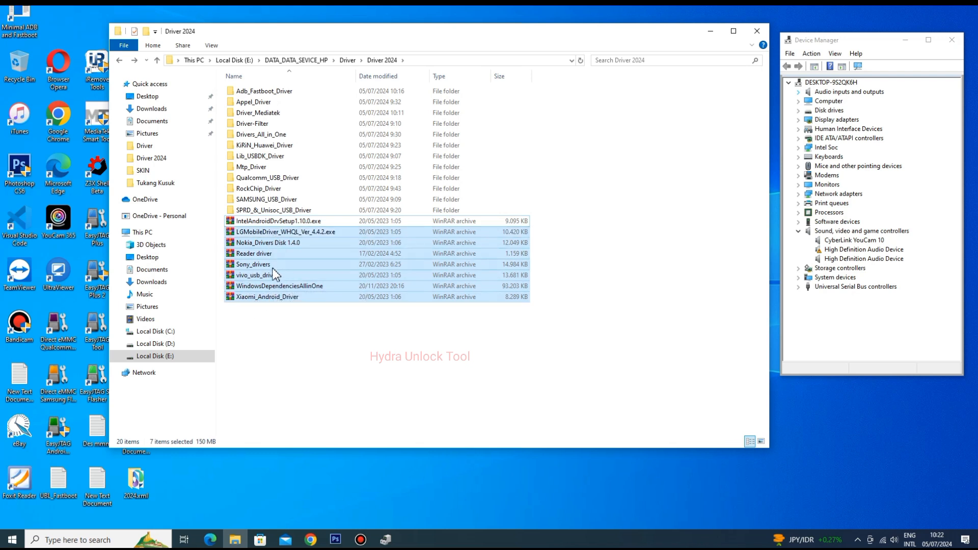
click(307, 344)
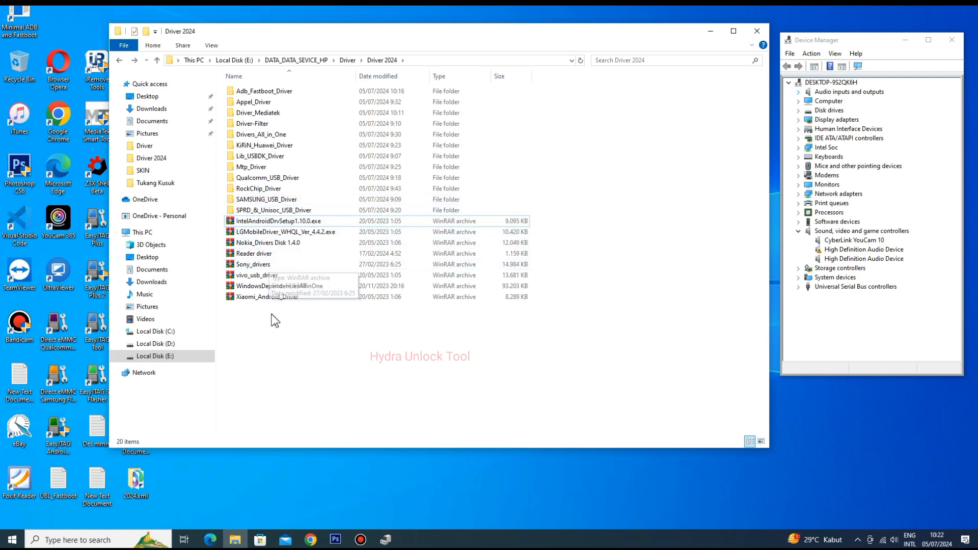
drag(271, 315, 263, 88)
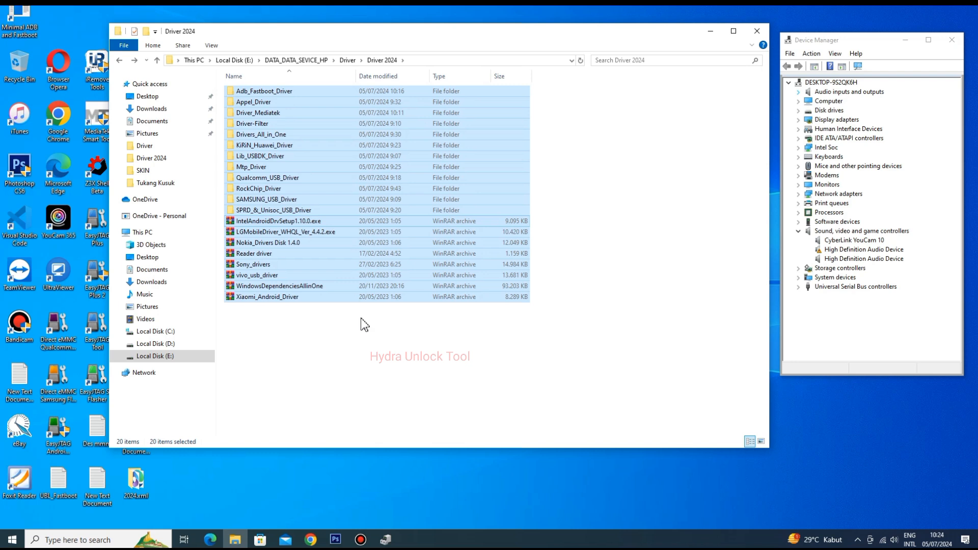
click(367, 375)
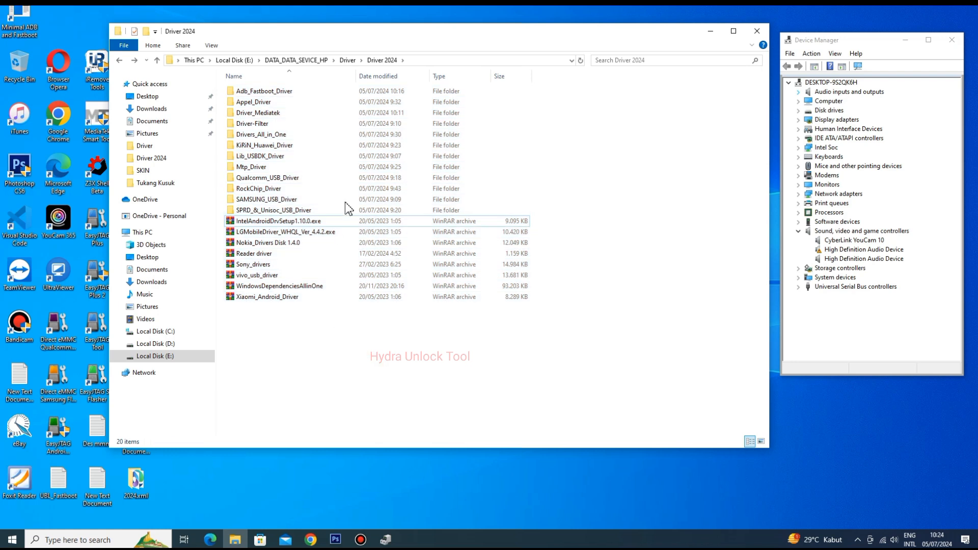